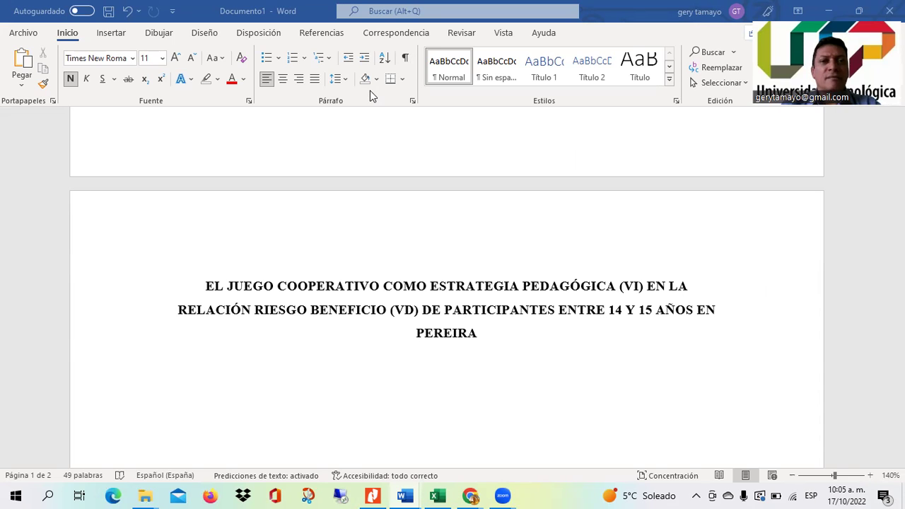
Open the source manager and select the five consecutive master-list sources from "Educación para la ciudadanía" through "Retos e impaco de la internacionalización".
{"action": "left_click", "coordinate": [328, 34]}
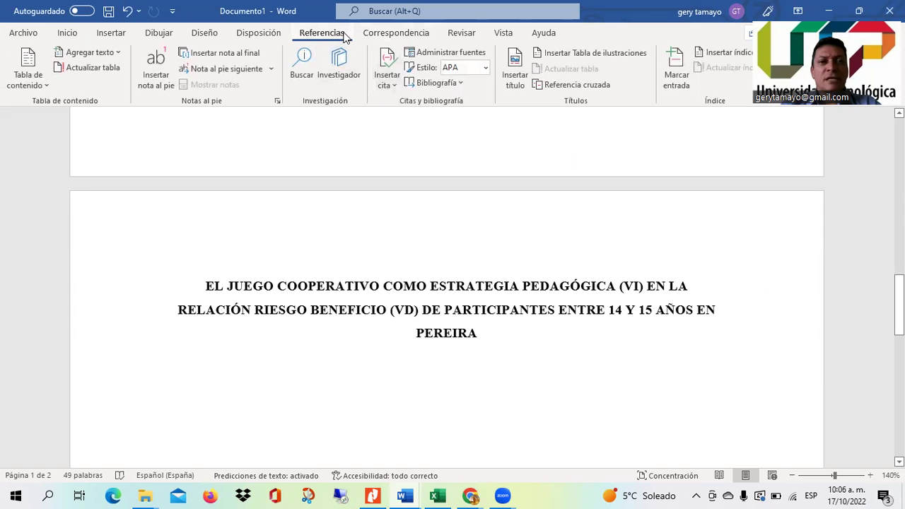
{"action": "left_click", "coordinate": [447, 54]}
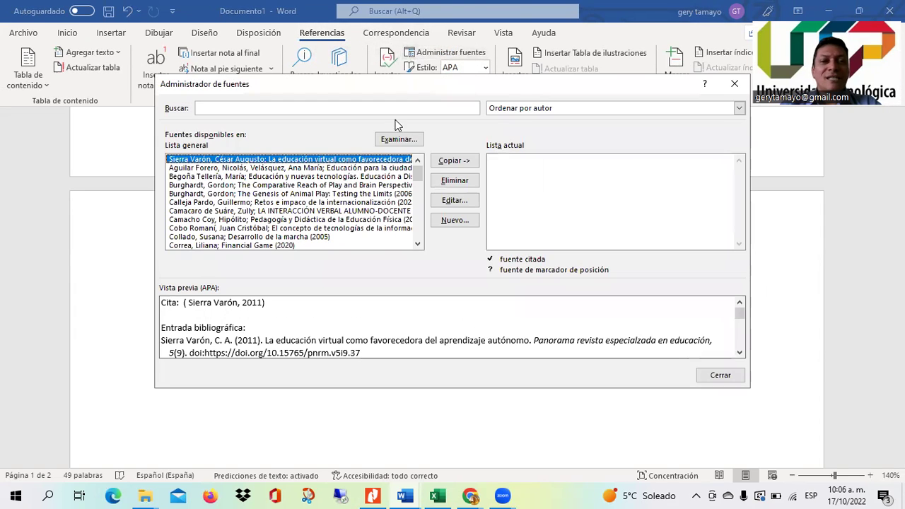
{"action": "mouse_move", "coordinate": [418, 176]}
{"action": "left_mouse_down"}
{"action": "mouse_move", "coordinate": [422, 244]}
{"action": "mouse_move", "coordinate": [420, 160]}
{"action": "left_mouse_up"}
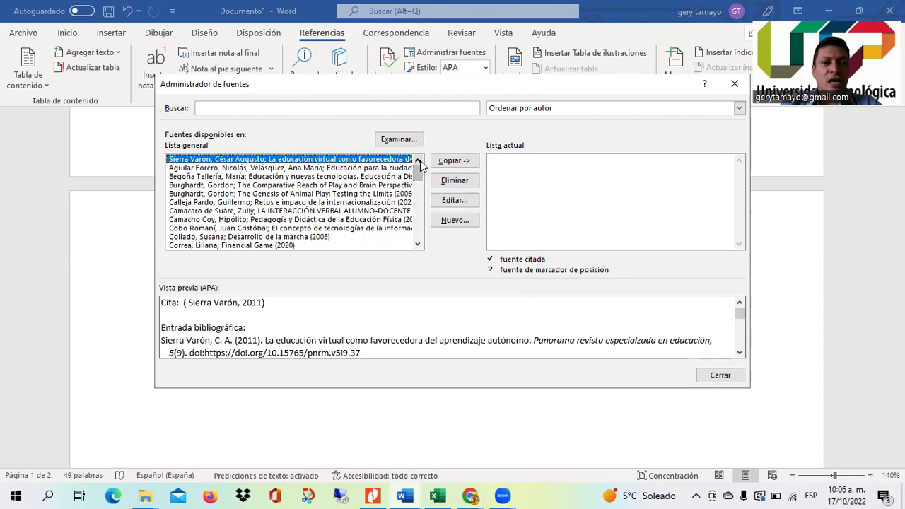
{"action": "left_click", "coordinate": [206, 169]}
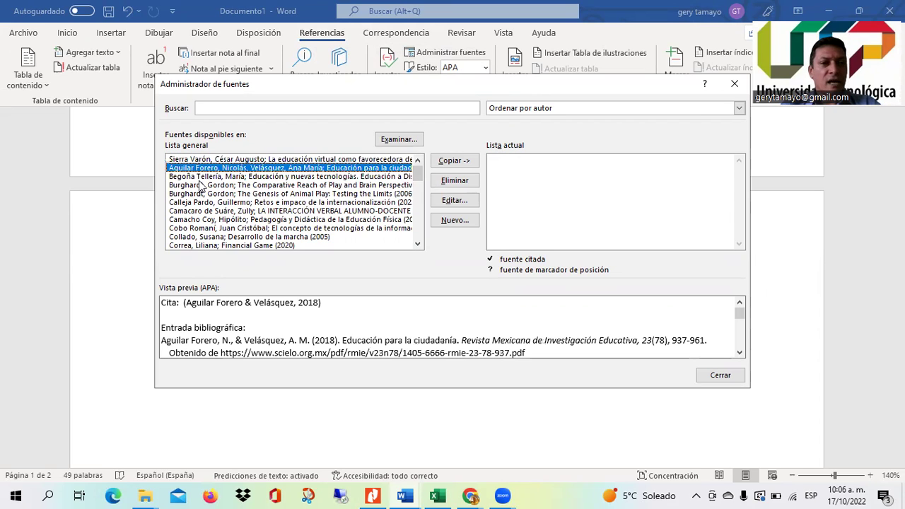
{"action": "left_click", "coordinate": [203, 176], "text": "ctrl"}
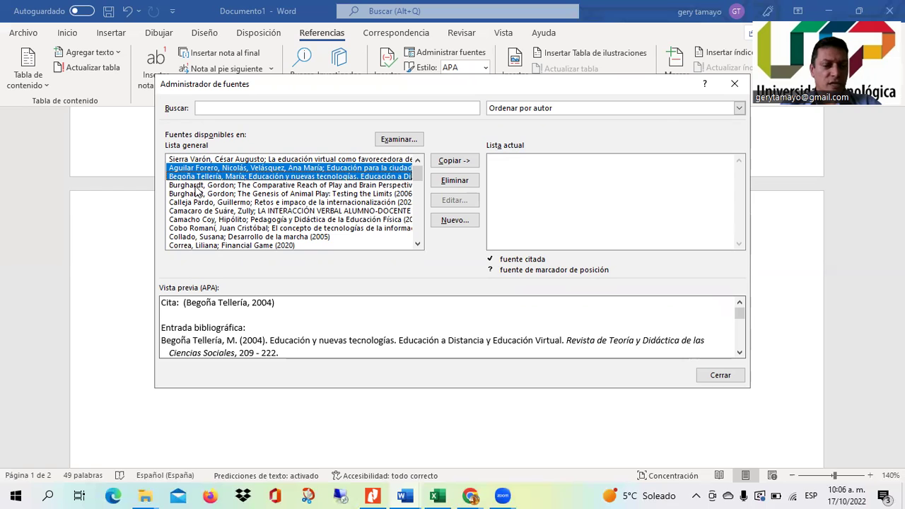
{"action": "left_click", "coordinate": [197, 185], "text": "ctrl"}
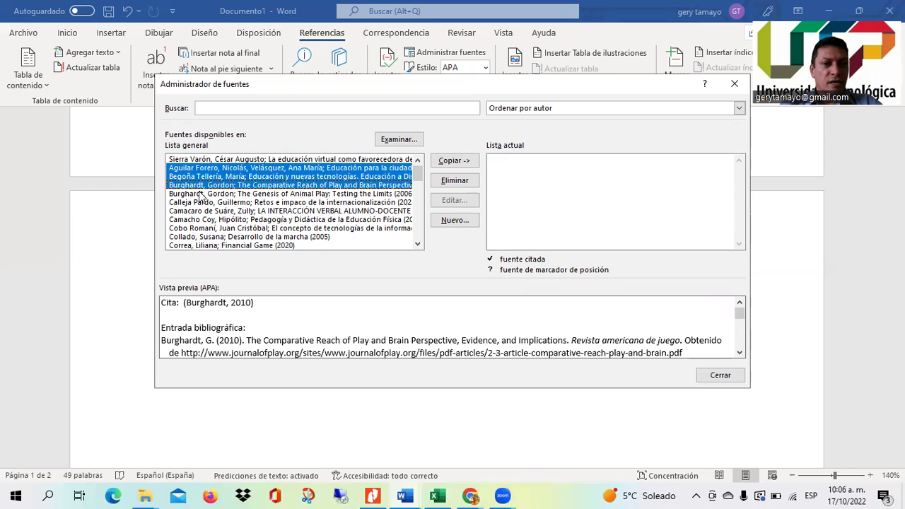
{"action": "left_click", "coordinate": [201, 194], "text": "ctrl"}
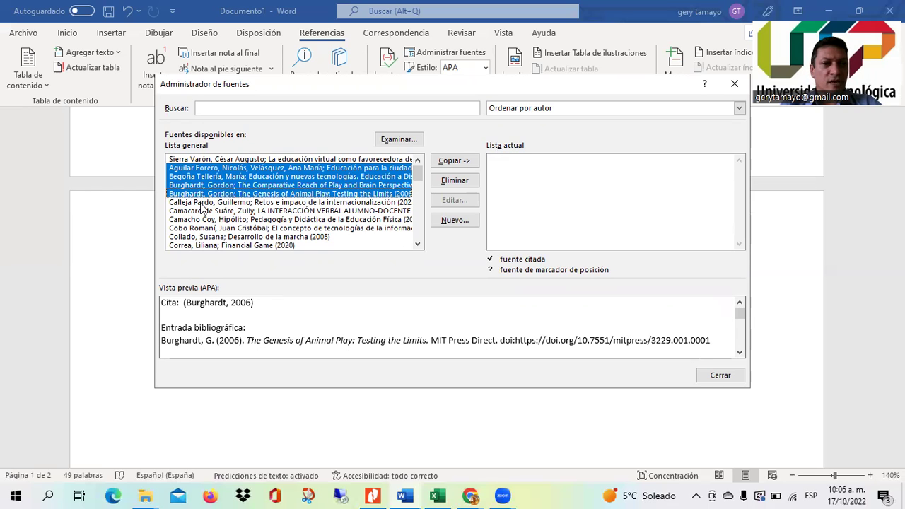
{"action": "left_click", "coordinate": [201, 204], "text": "ctrl"}
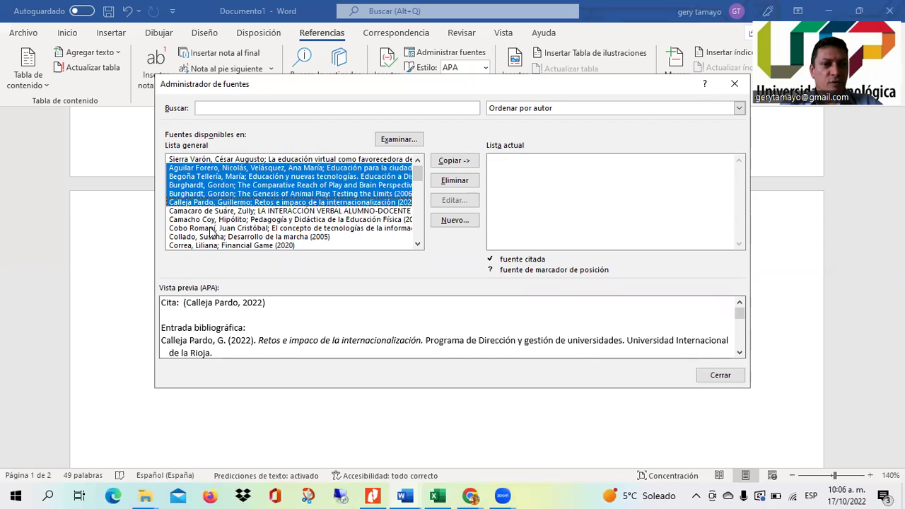
Add "El concepto de tecnologías", "Desarrollo de la marcha" and "Financial Game" to the selected master-list sources.
{"action": "left_click", "coordinate": [212, 228], "text": "ctrl"}
{"action": "left_click", "coordinate": [210, 237], "text": "ctrl"}
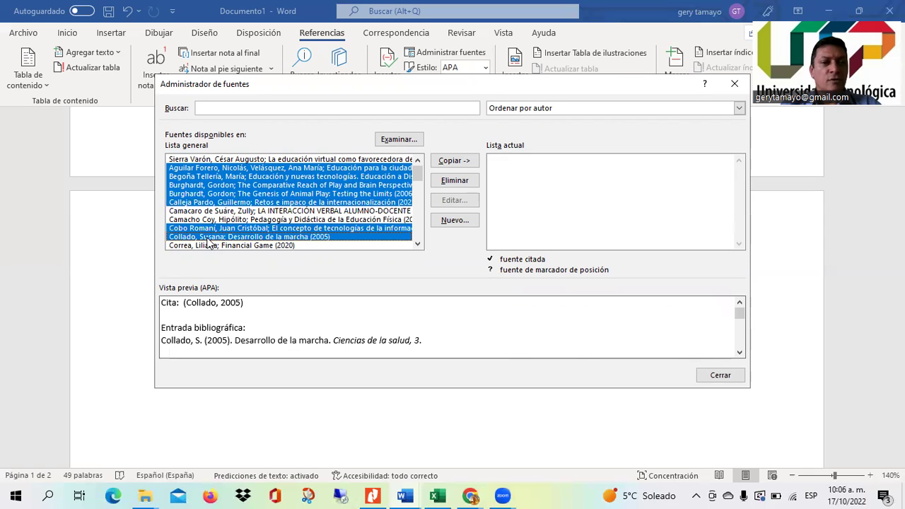
{"action": "left_click", "coordinate": [232, 245], "text": "ctrl"}
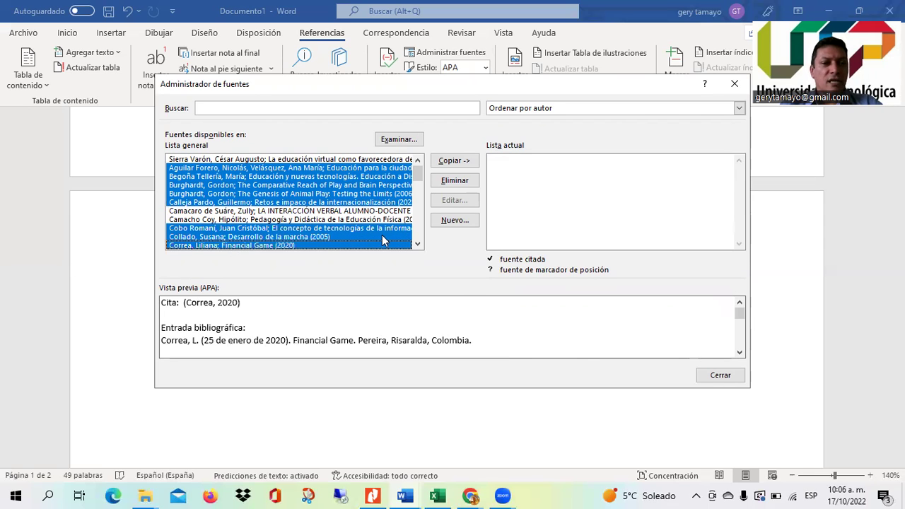
Add the first "La vida comprometida" entry, "El juego educativo" and "Percepción sobre alimentación saludable" to the source selection.
{"action": "scroll", "coordinate": [418, 246], "scroll_direction": "down", "scroll_amount": 3}
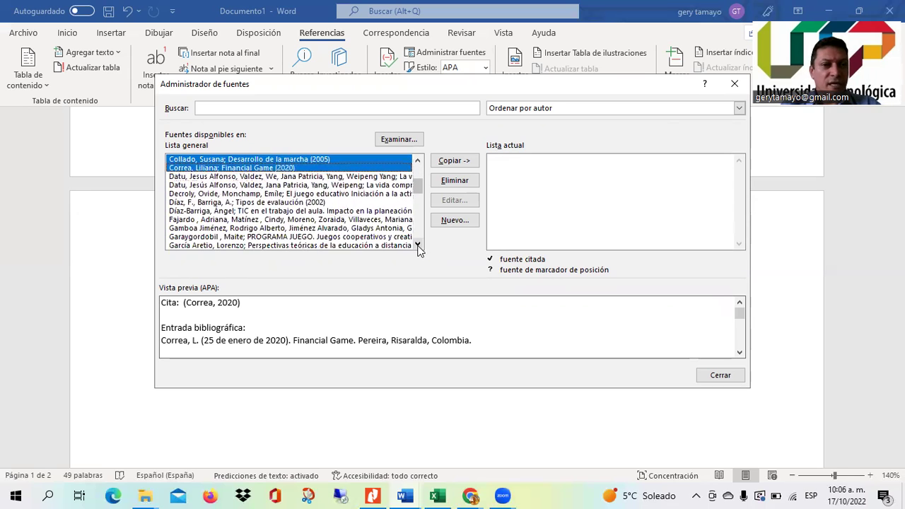
{"action": "left_click", "coordinate": [206, 178], "text": "ctrl"}
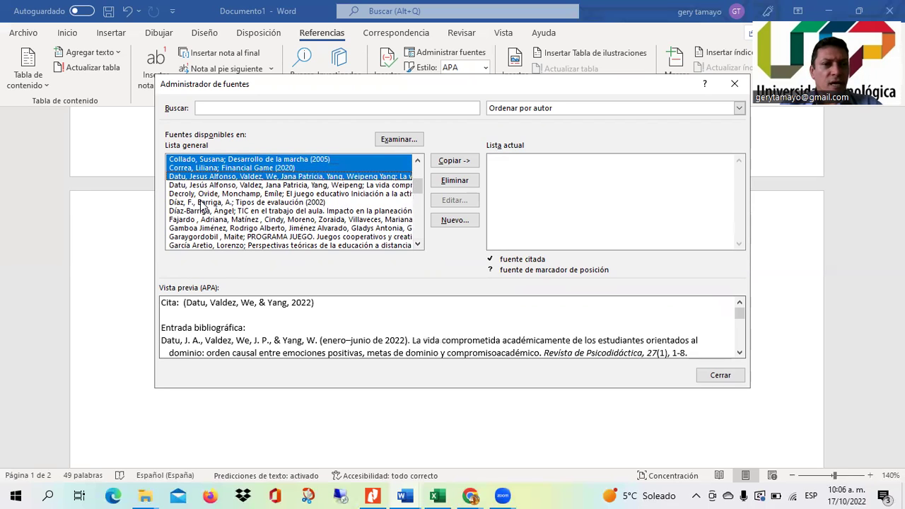
{"action": "left_click", "coordinate": [207, 195], "text": "ctrl"}
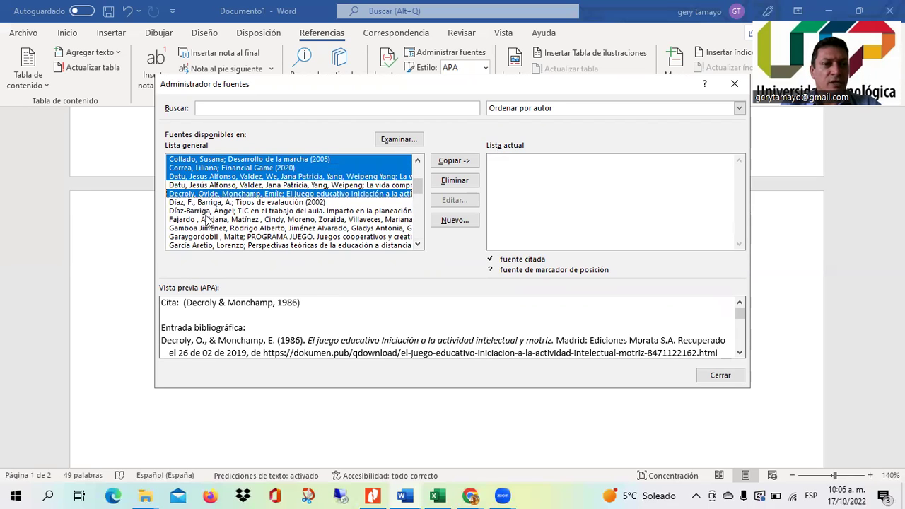
{"action": "left_click", "coordinate": [207, 220], "text": "ctrl"}
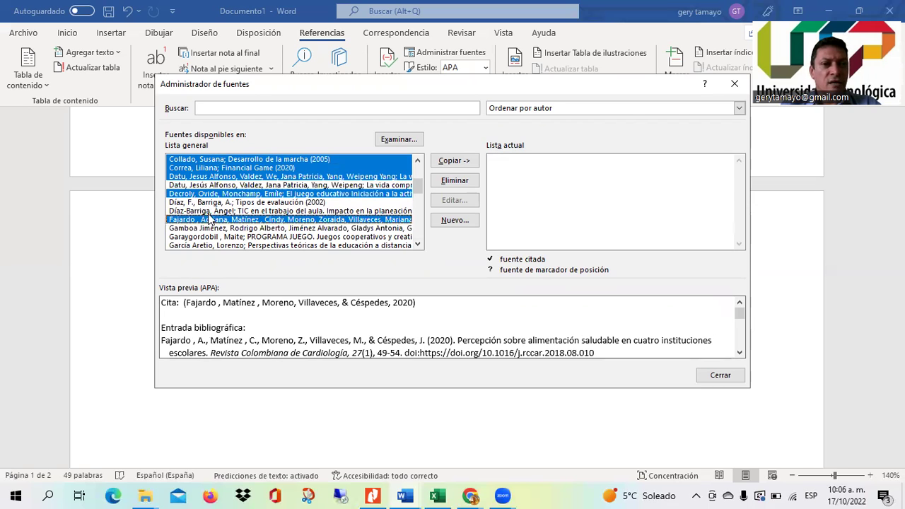
Add "TIC en el trabajo del aula", "PROGRAMA JUEGO" and "Perspectivas teóricas de la educación a distancia" to the source selection.
{"action": "left_click", "coordinate": [209, 212], "text": "ctrl"}
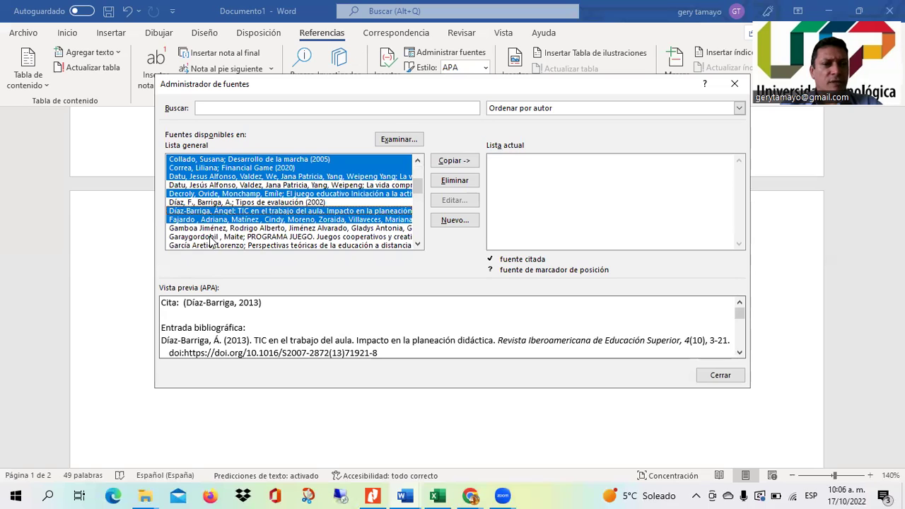
{"action": "left_click", "coordinate": [211, 238], "text": "ctrl"}
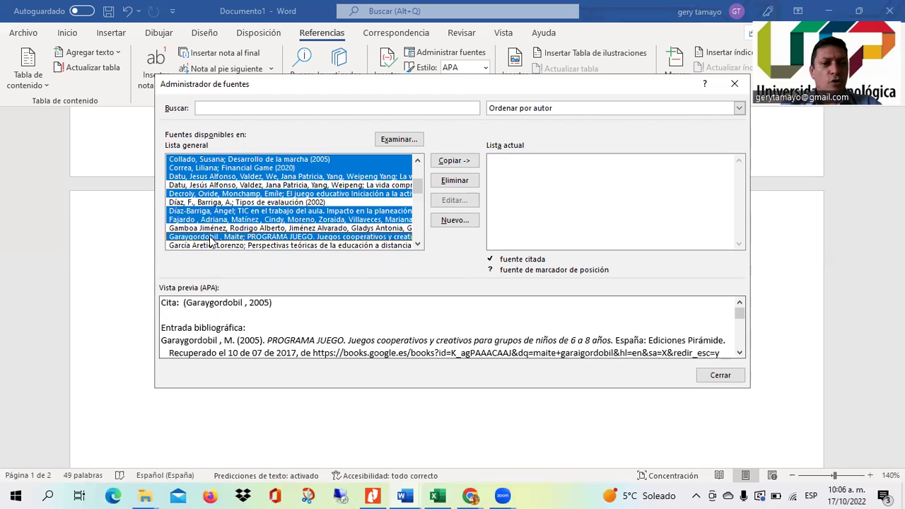
{"action": "left_click", "coordinate": [215, 246], "text": "ctrl"}
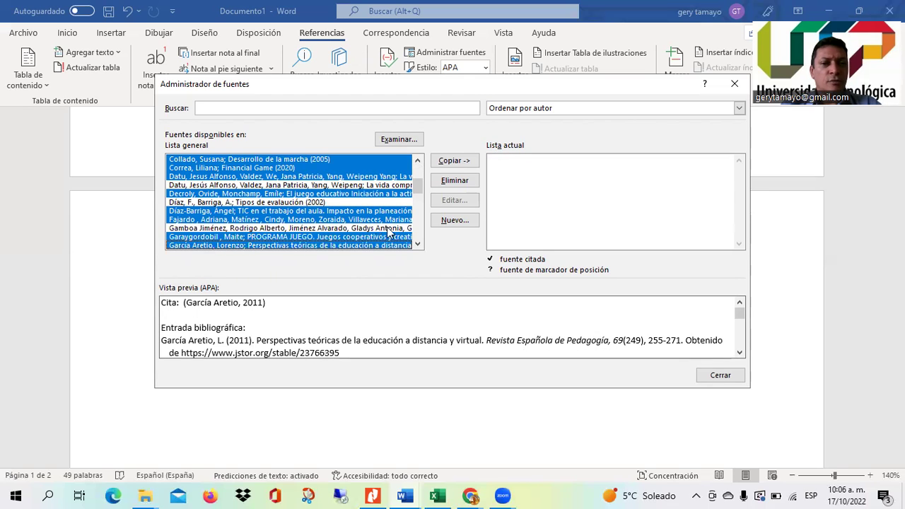
Add "¿Qué variables influyen en el cumplimiento", "Eneñanza virtual en la educación superior" and "Prácticas de evaluación" to the selection, leaving out the duplicate "Perspectivas teóricas".
{"action": "left_click", "coordinate": [419, 244]}
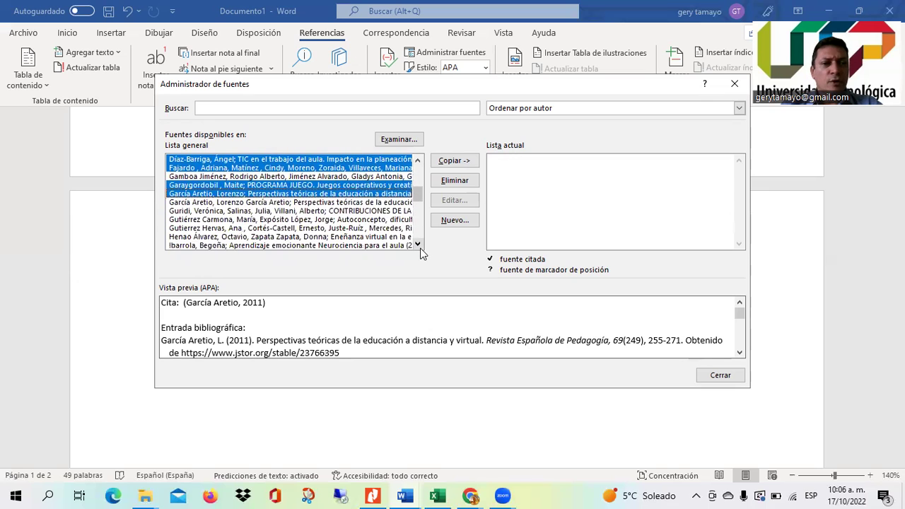
{"action": "left_click", "coordinate": [420, 249]}
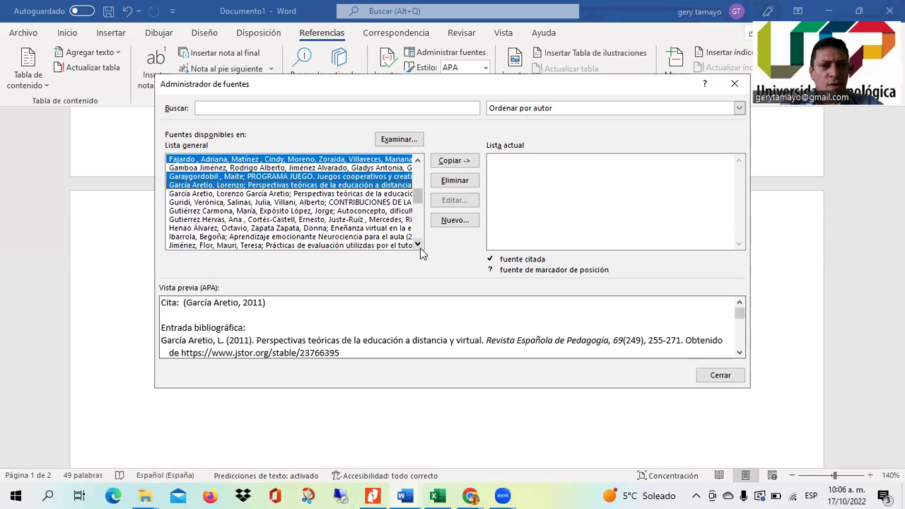
{"action": "left_click", "coordinate": [272, 193], "text": "ctrl"}
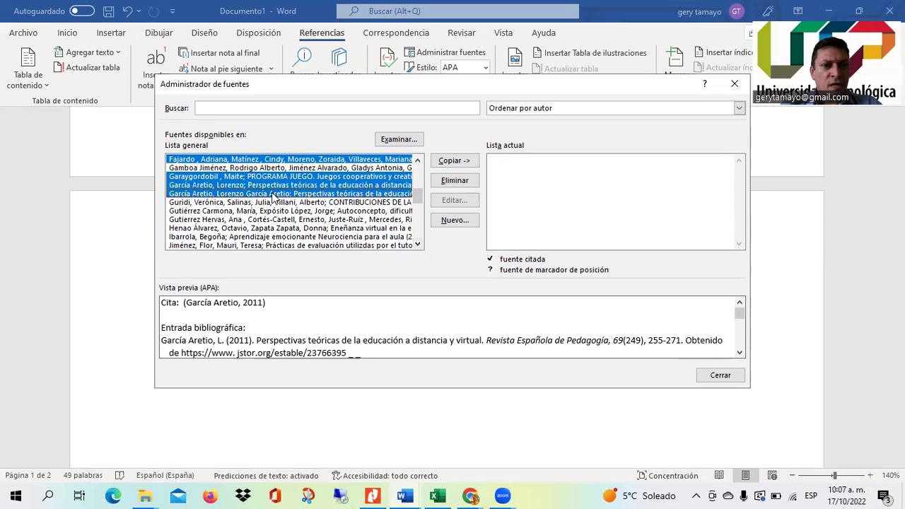
{"action": "left_click", "coordinate": [273, 195], "text": "ctrl"}
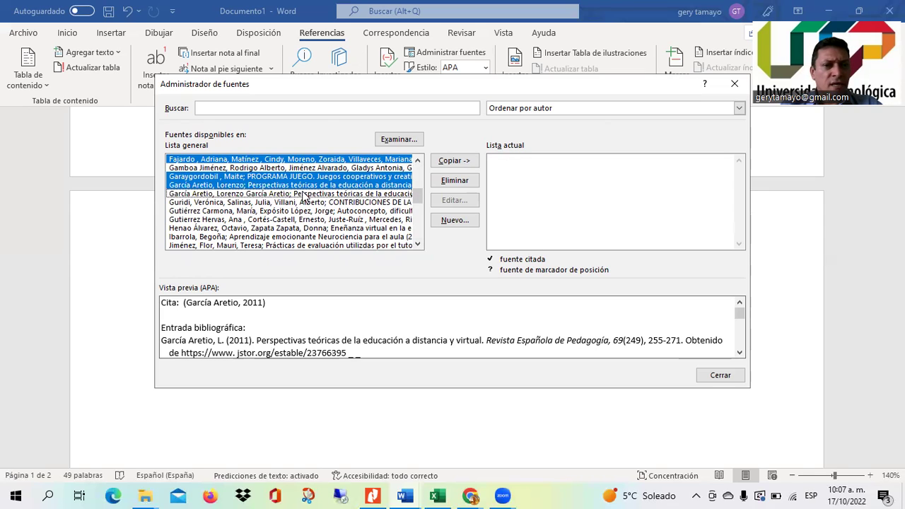
{"action": "left_click", "coordinate": [219, 220], "text": "ctrl"}
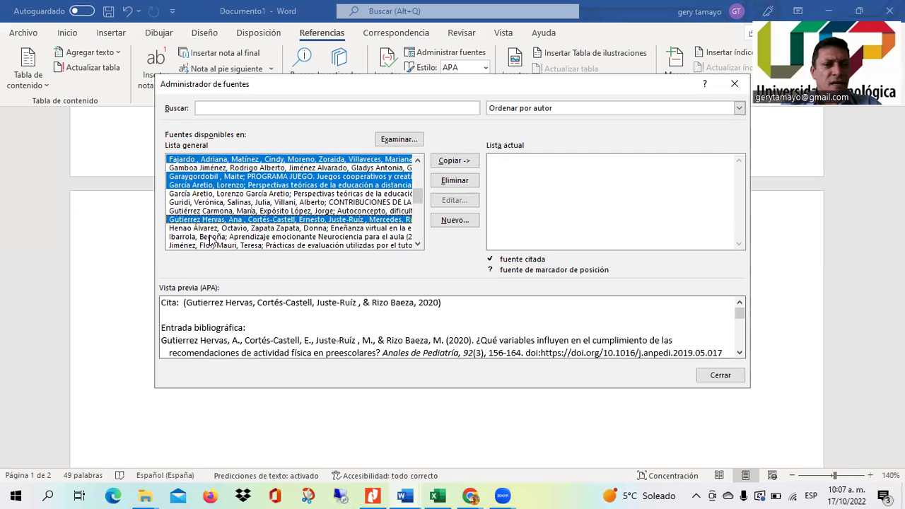
{"action": "left_click", "coordinate": [213, 230], "text": "ctrl"}
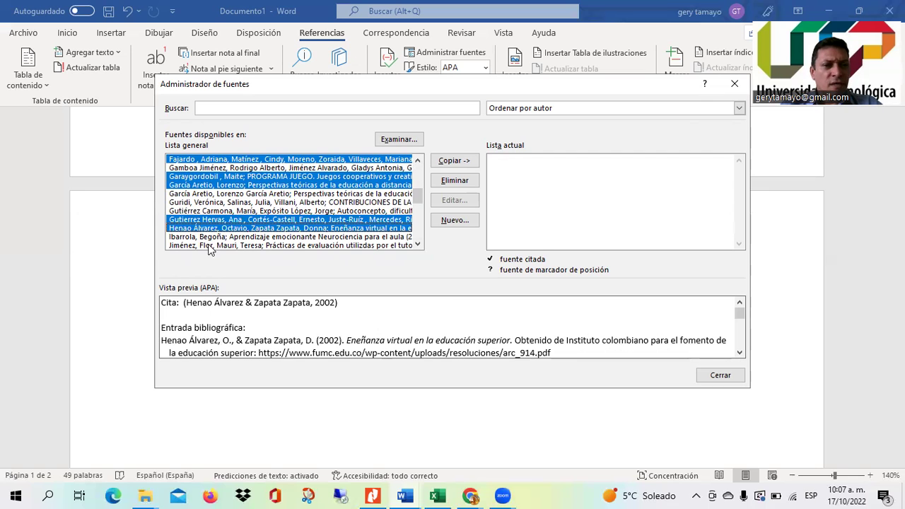
{"action": "left_click", "coordinate": [211, 245], "text": "ctrl"}
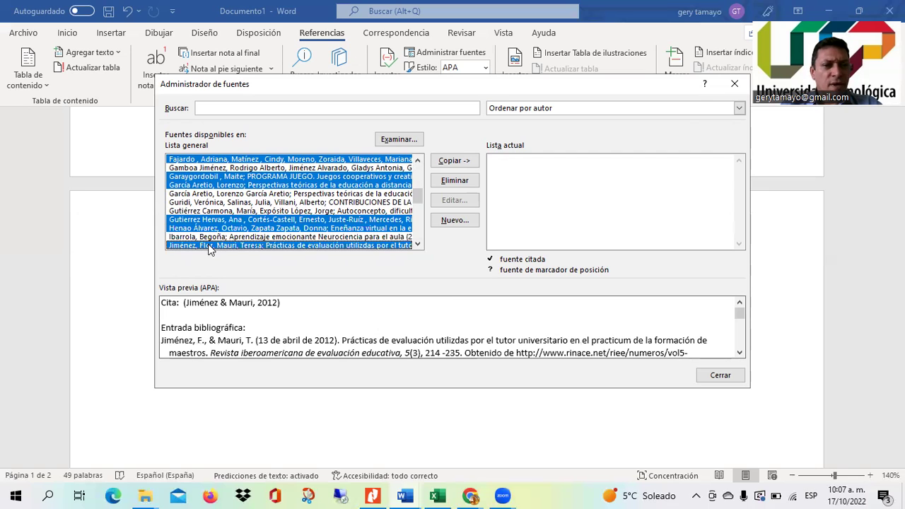
Add "La crisis de la multiplicación" and the "Ministerio de Cultura" entry to the source selection.
{"action": "left_click", "coordinate": [418, 245]}
{"action": "left_click", "coordinate": [418, 245]}
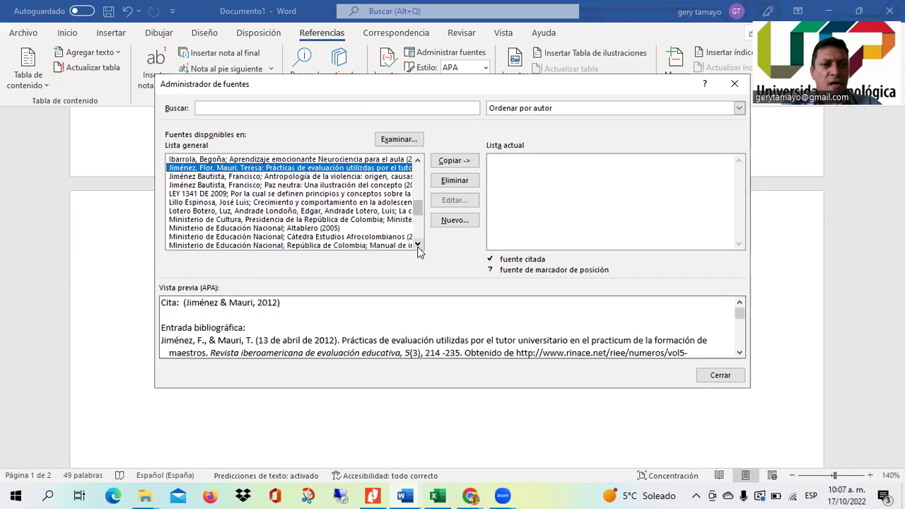
{"action": "left_click", "coordinate": [203, 211], "text": "ctrl"}
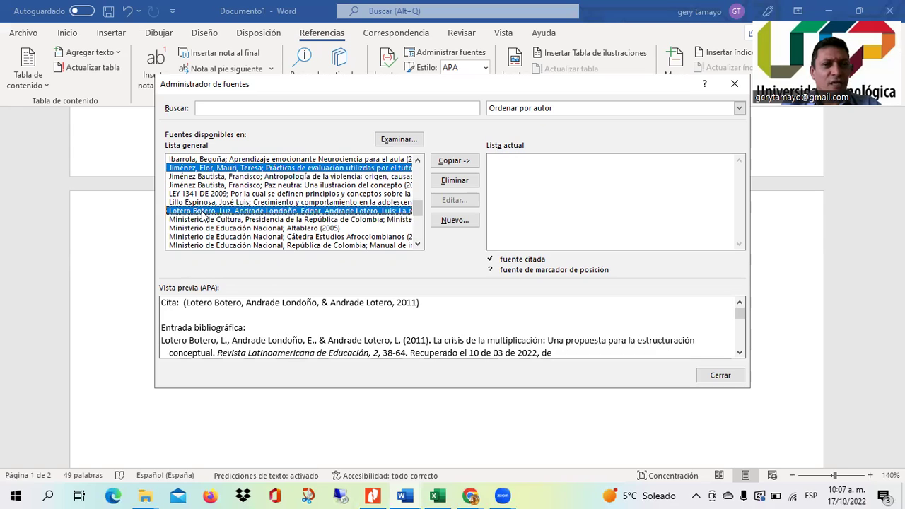
{"action": "left_click", "coordinate": [253, 218], "text": "ctrl"}
Add "Juegos cooperativos y educación física", "La praxiología motriz y la sociomotricidad", "Teoría de los números" and "Cognición, Juego y Aprendizaje" to the source selection.
{"action": "left_click", "coordinate": [418, 244]}
{"action": "left_click", "coordinate": [418, 244]}
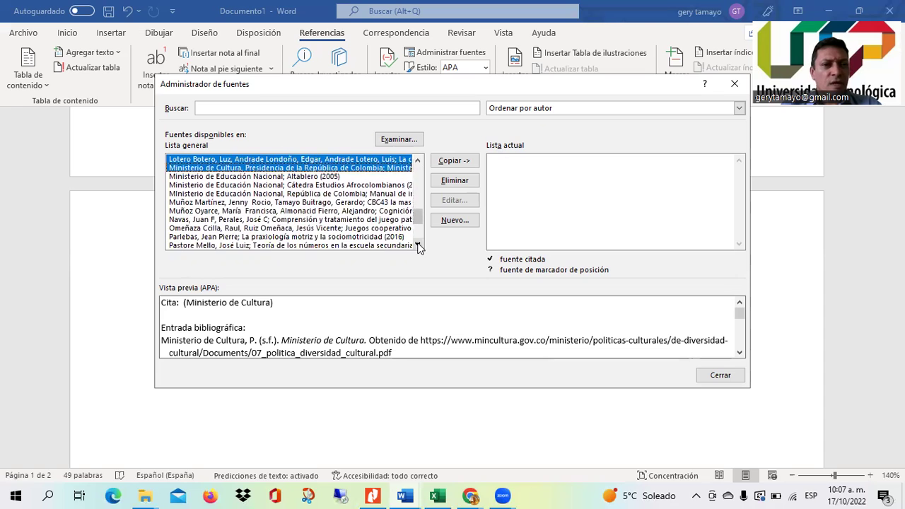
{"action": "left_click", "coordinate": [204, 228], "text": "ctrl"}
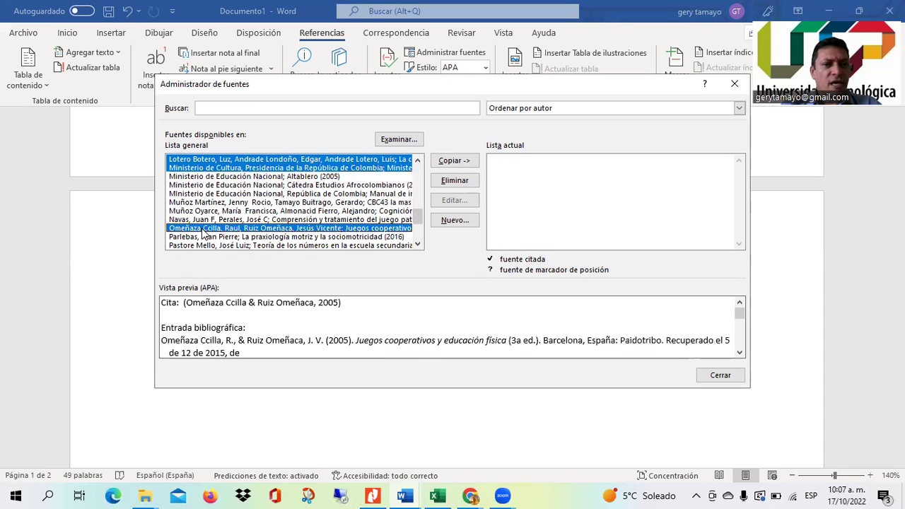
{"action": "left_click", "coordinate": [204, 236], "text": "ctrl"}
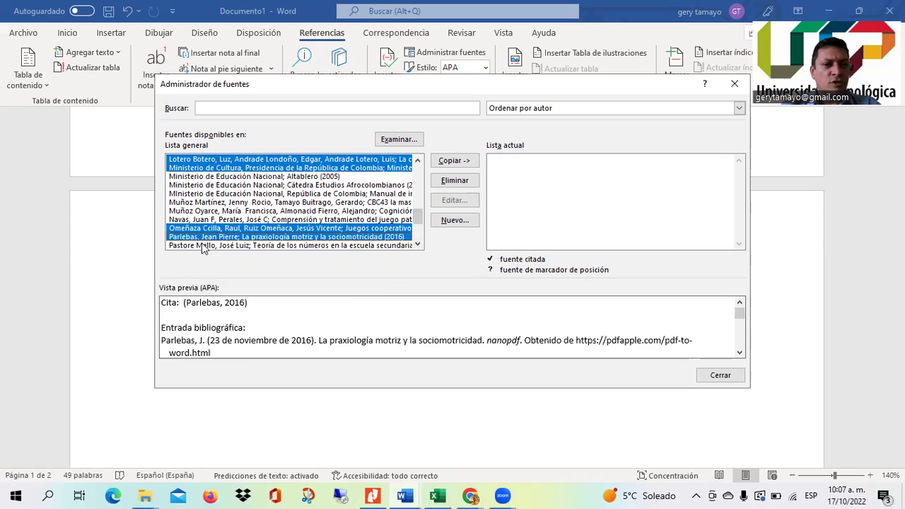
{"action": "left_click", "coordinate": [203, 245], "text": "ctrl"}
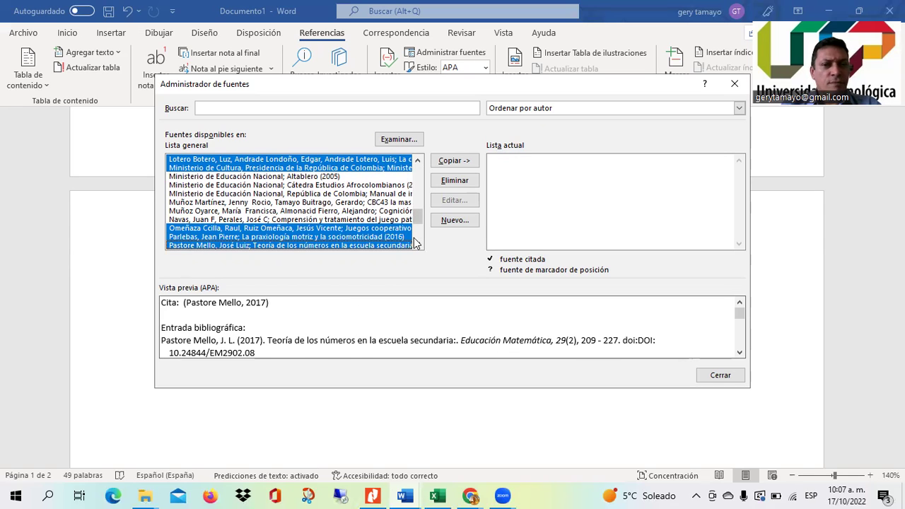
{"action": "left_click", "coordinate": [242, 203], "text": "ctrl"}
{"action": "left_click", "coordinate": [242, 203], "text": "ctrl"}
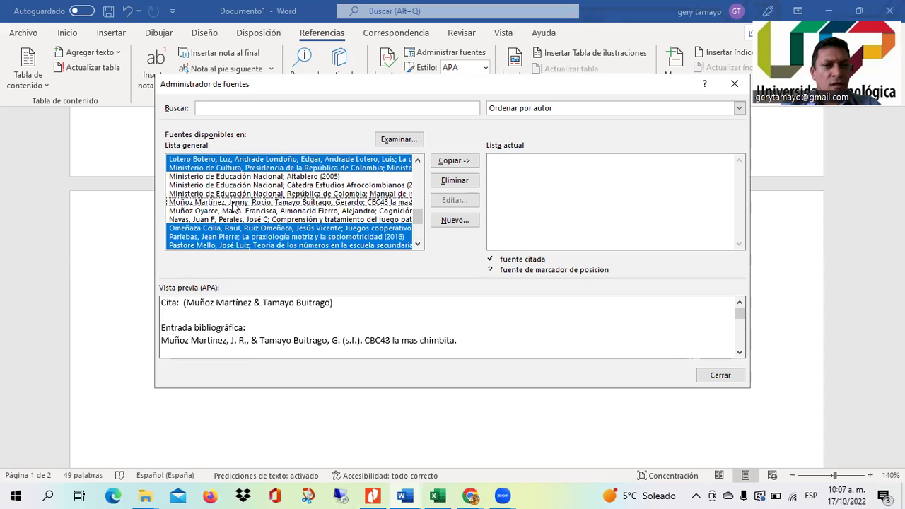
{"action": "left_click", "coordinate": [217, 212], "text": "ctrl"}
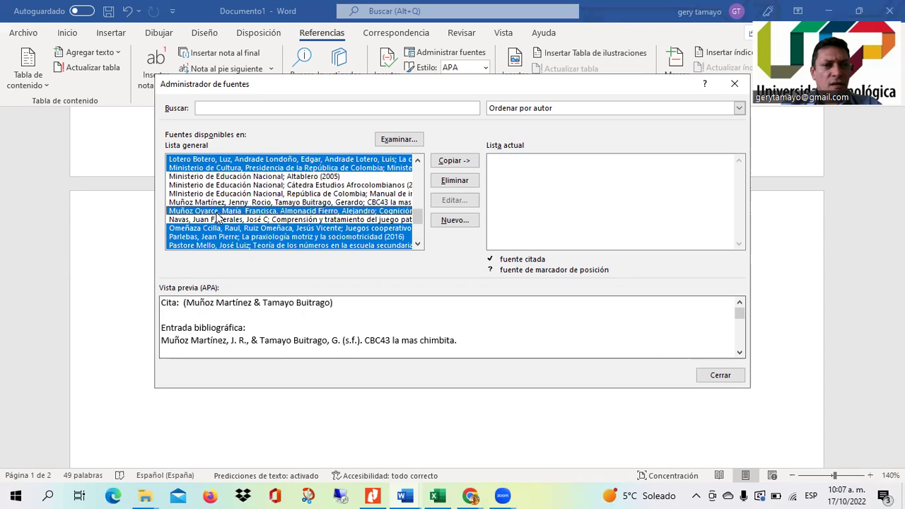
Add "Los Criterios de Evaluación del Aprendizaje", "Cómo sustentar una validación" and the 2013 "La educación virtual como favorecedora" entry to the source selection.
{"action": "scroll", "coordinate": [417, 245], "scroll_direction": "down", "scroll_amount": 3}
{"action": "double_click", "coordinate": [417, 245]}
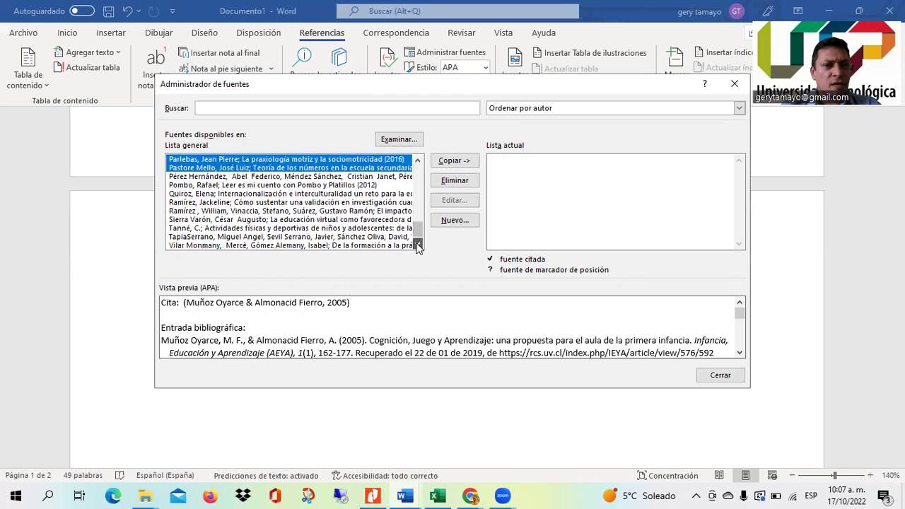
{"action": "left_click", "coordinate": [205, 177], "text": "ctrl"}
{"action": "left_click", "coordinate": [199, 202], "text": "ctrl"}
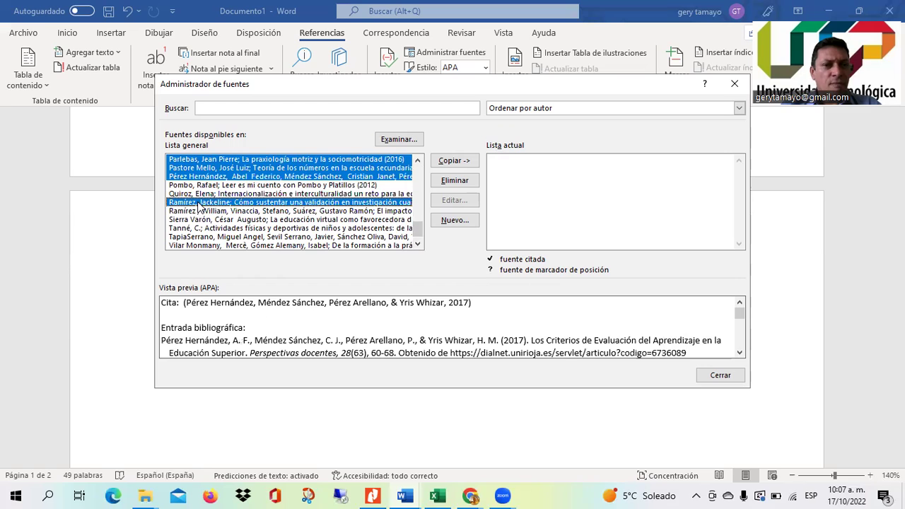
{"action": "left_click", "coordinate": [201, 220], "text": "ctrl"}
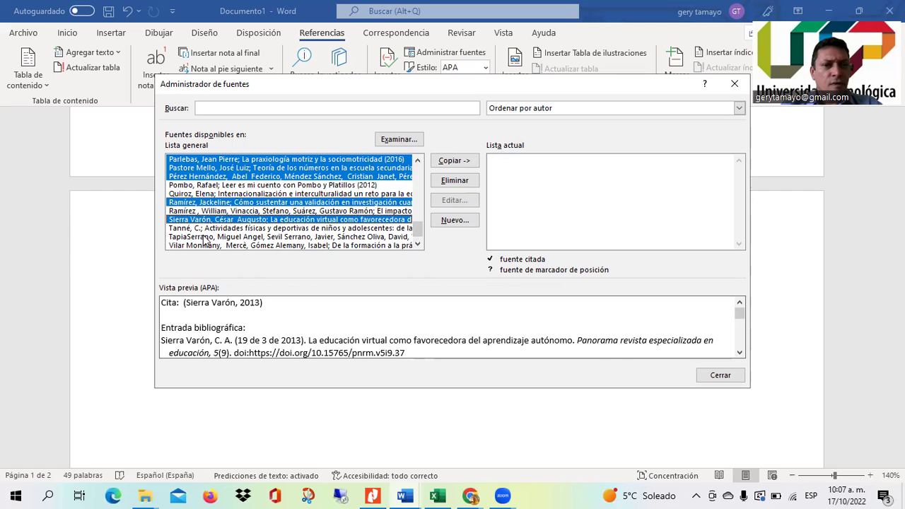
Add "Efectos de una intervención escolar" and "De la formación a la práctica" to the selection and copy all selected sources to the current document's list.
{"action": "left_click", "coordinate": [205, 238], "text": "ctrl"}
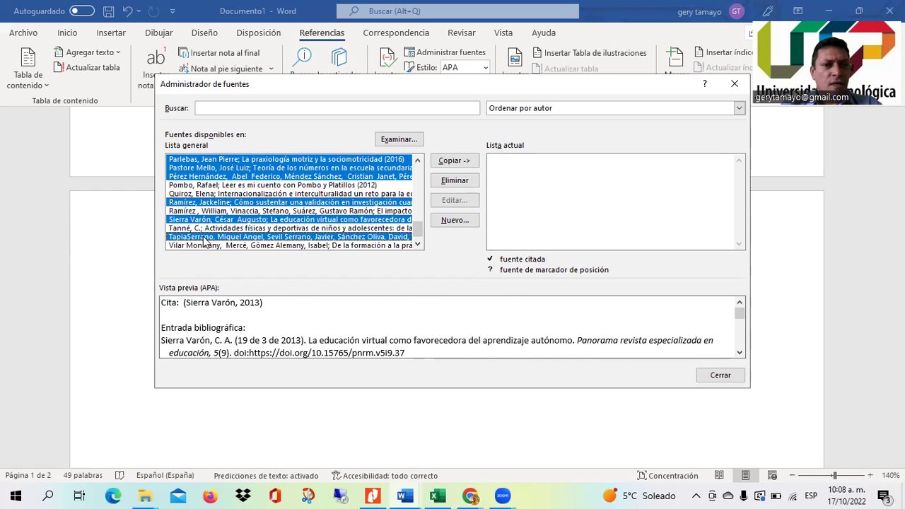
{"action": "left_click", "coordinate": [417, 245]}
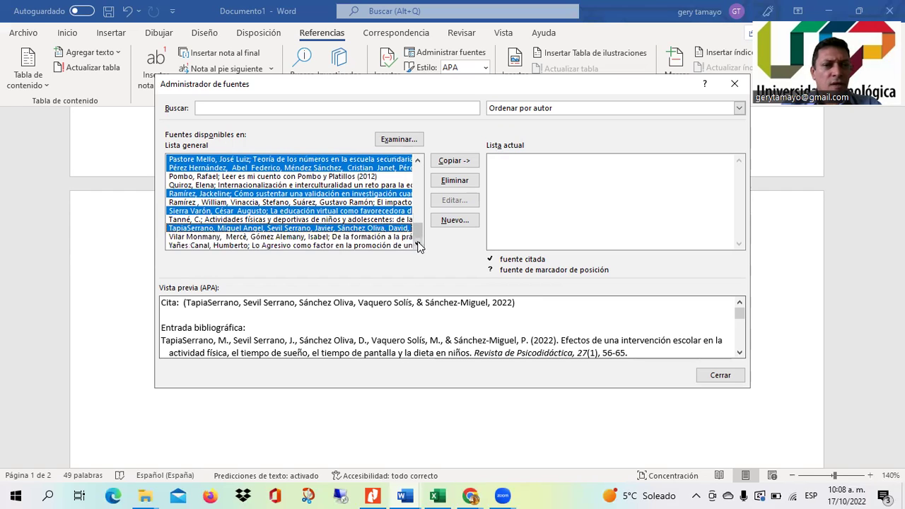
{"action": "left_click", "coordinate": [237, 238], "text": "ctrl"}
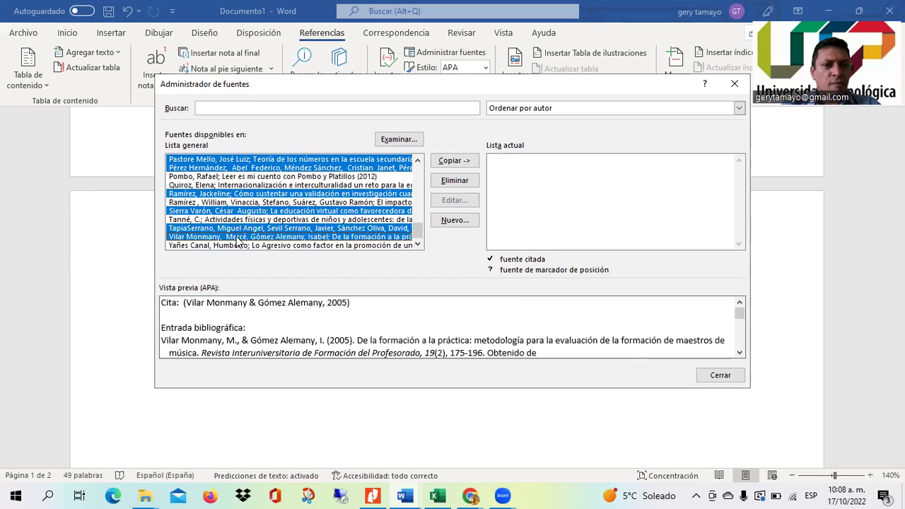
{"action": "left_click", "coordinate": [446, 162]}
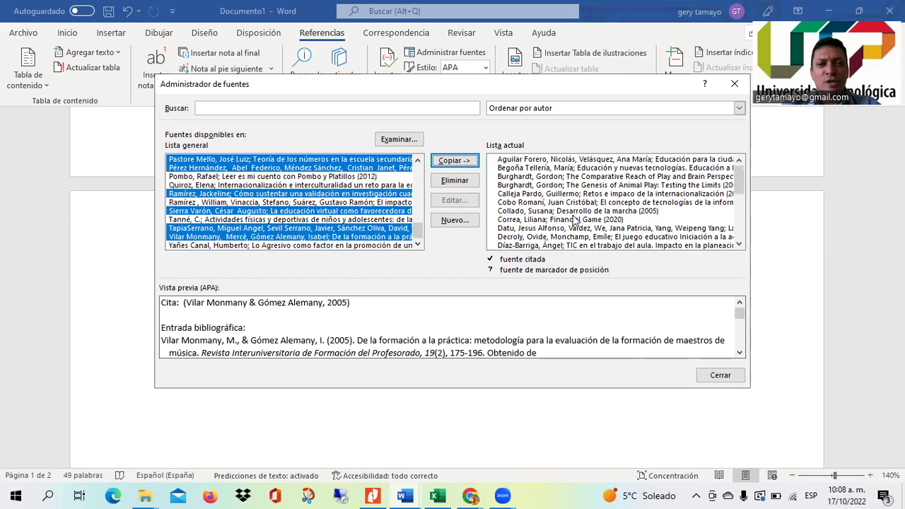
{"action": "left_click", "coordinate": [712, 374]}
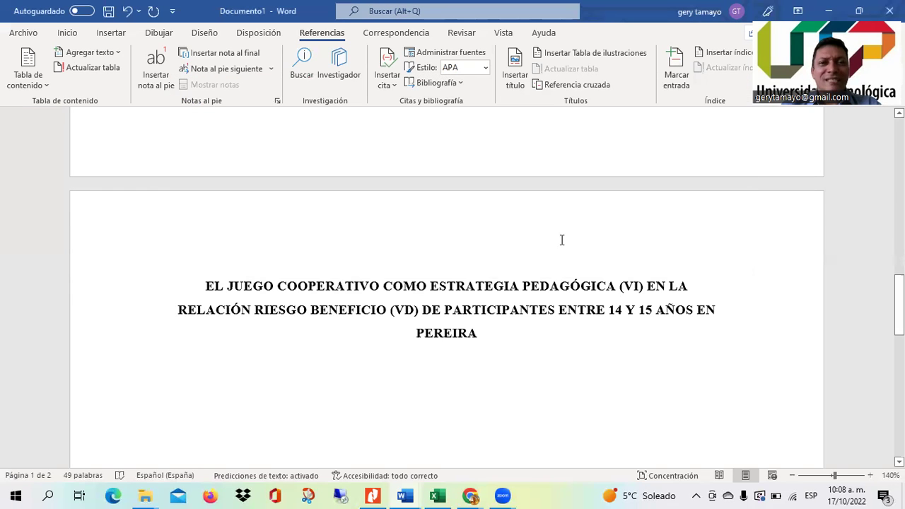
Review the cover page and the project title on the second page of the document.
{"action": "left_click_drag", "start_coordinate": [899, 304], "coordinate": [898, 288]}
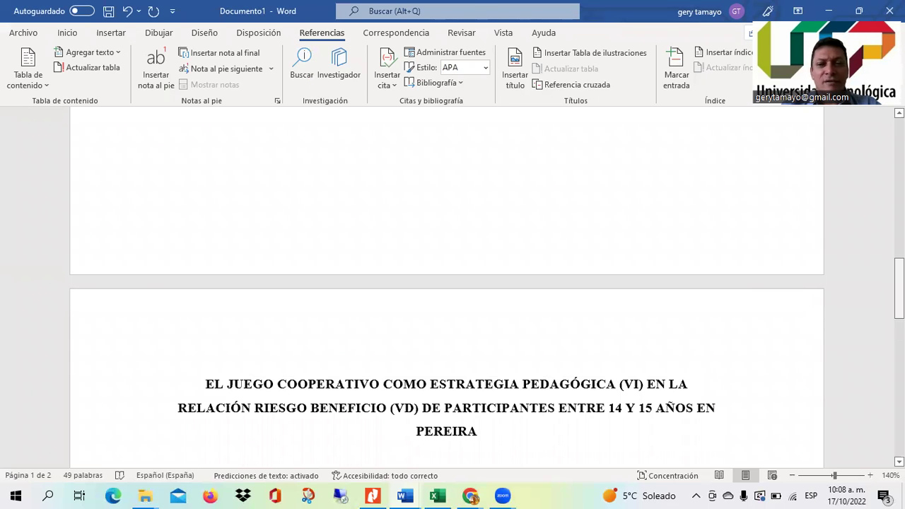
{"action": "left_click_drag", "start_coordinate": [899, 288], "coordinate": [899, 311]}
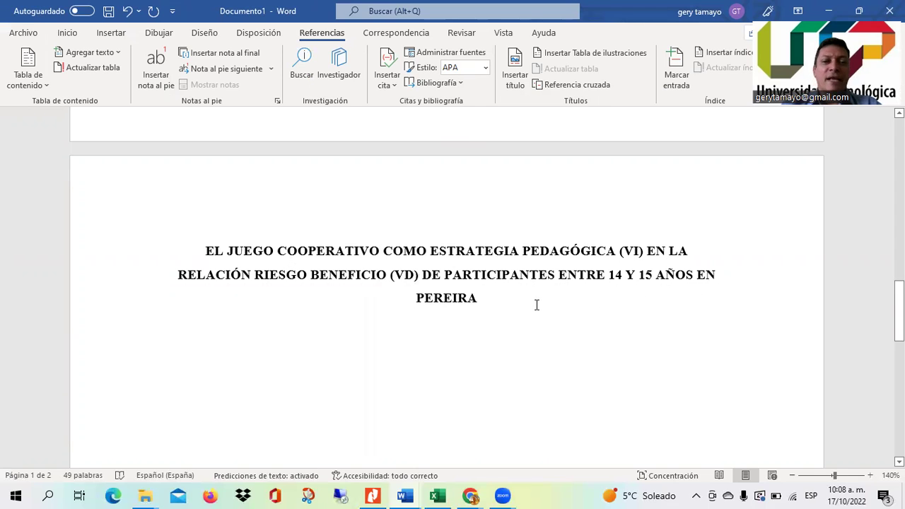
{"action": "key", "text": "Return"}
{"action": "scroll", "coordinate": [447, 283], "scroll_direction": "up", "scroll_amount": 5}
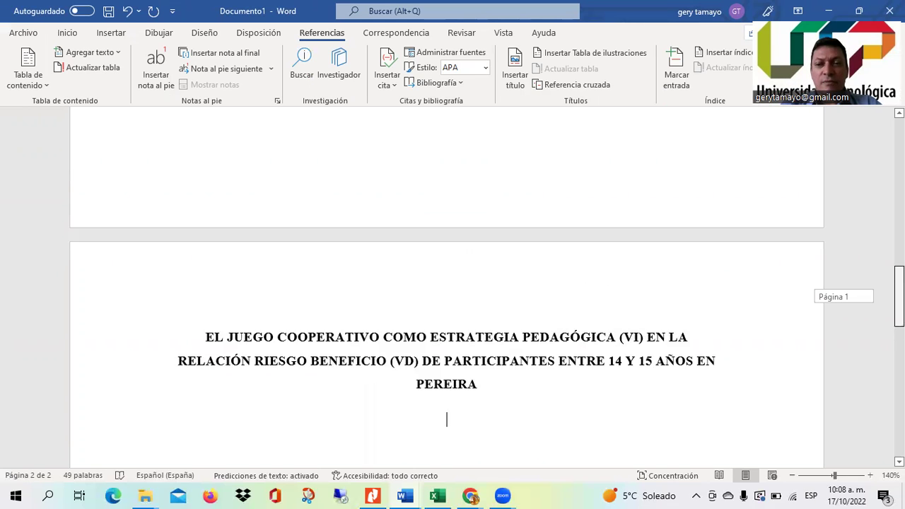
{"action": "scroll", "coordinate": [447, 283], "scroll_direction": "up", "scroll_amount": 6}
{"action": "scroll", "coordinate": [447, 282], "scroll_direction": "down", "scroll_amount": 2}
{"action": "scroll", "coordinate": [447, 283], "scroll_direction": "down", "scroll_amount": 3}
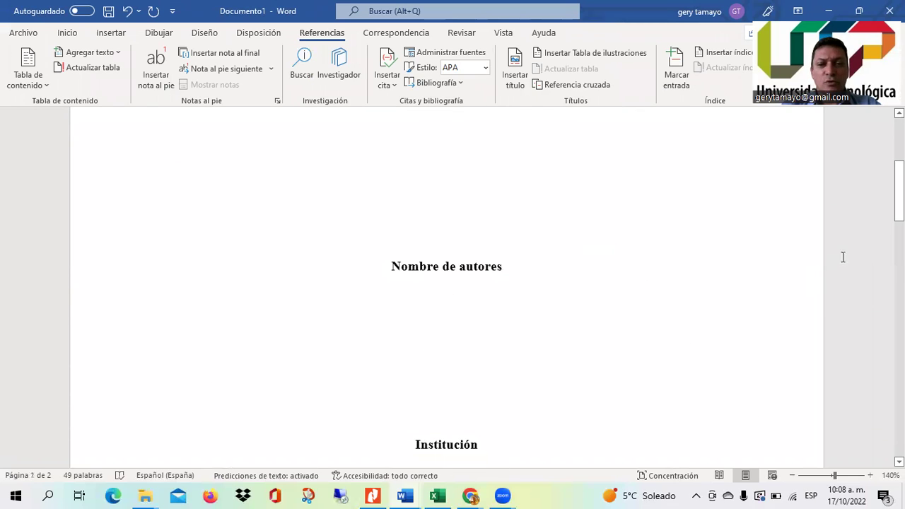
{"action": "scroll", "coordinate": [447, 283], "scroll_direction": "down", "scroll_amount": 3}
{"action": "scroll", "coordinate": [447, 283], "scroll_direction": "up", "scroll_amount": 1}
{"action": "scroll", "coordinate": [705, 301], "scroll_direction": "down", "scroll_amount": 10}
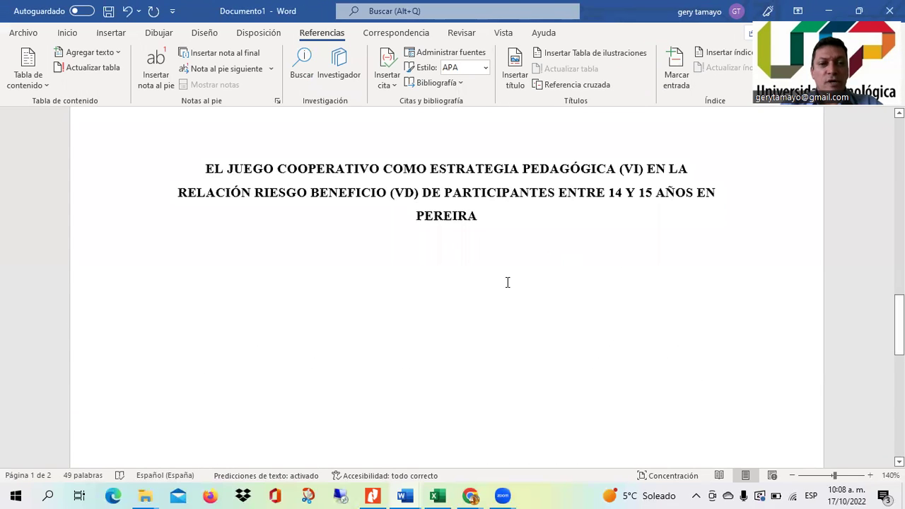
Insert the heading "Introducción" on its own line below the project title, leaving a blank line between them.
{"action": "key", "text": "Return"}
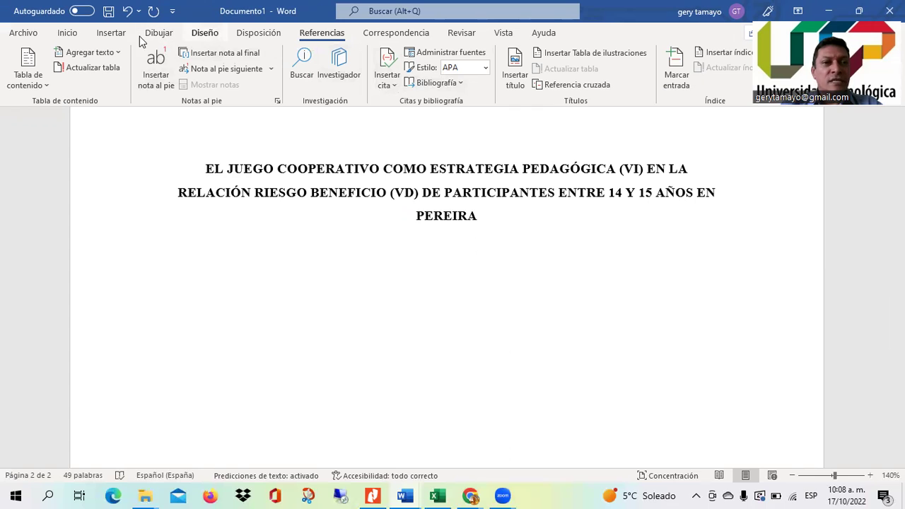
{"action": "left_click", "coordinate": [68, 37]}
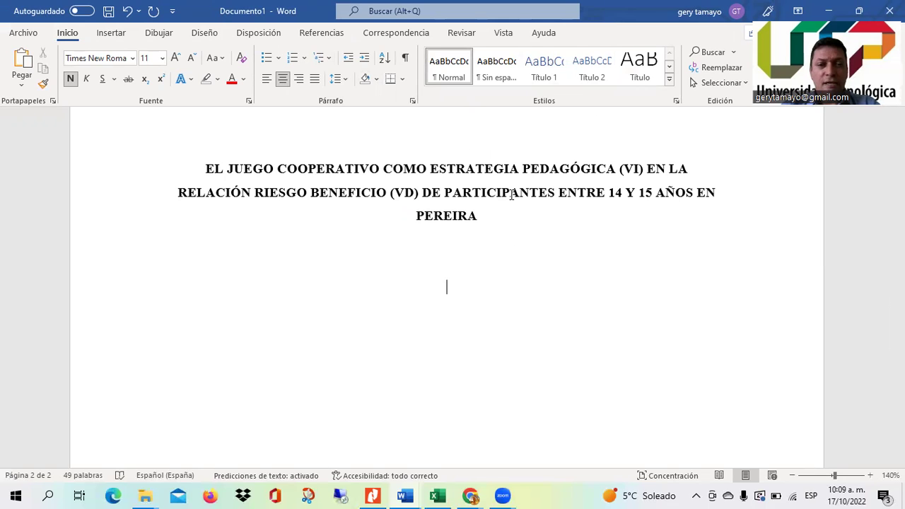
{"action": "type", "text": "Intr"}
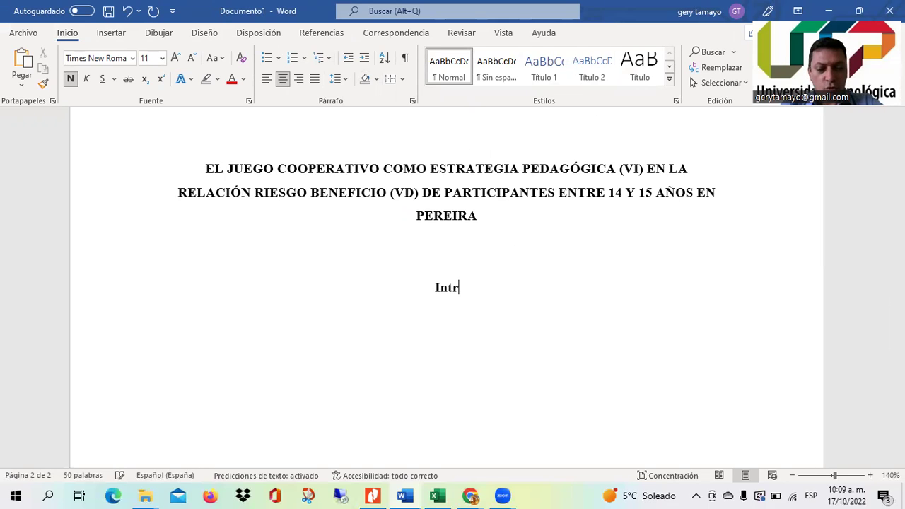
{"action": "type", "text": "oducción"}
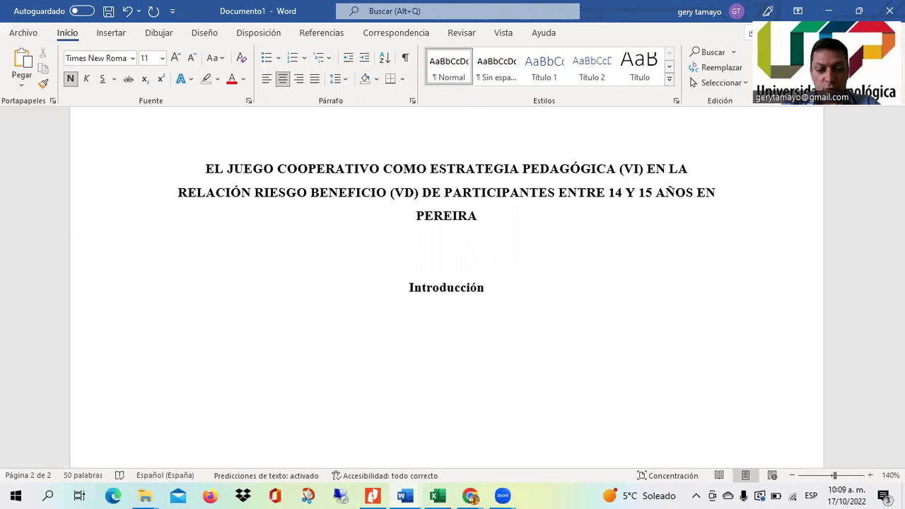
Add the headings "Resumen" and "Problema" on separate lines below "Introducción", with blank lines between them.
{"action": "type", "text": "REsumen"}
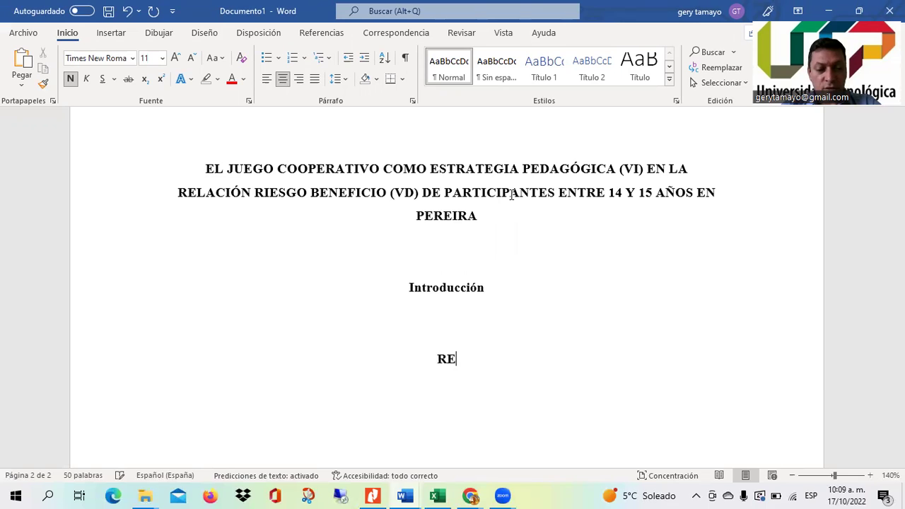
{"action": "key", "text": "BackSpace"}
{"action": "key", "text": "BackSpace"}
{"action": "key", "text": "BackSpace"}
{"action": "key", "text": "BackSpace"}
{"action": "key", "text": "BackSpace"}
{"action": "key", "text": "BackSpace"}
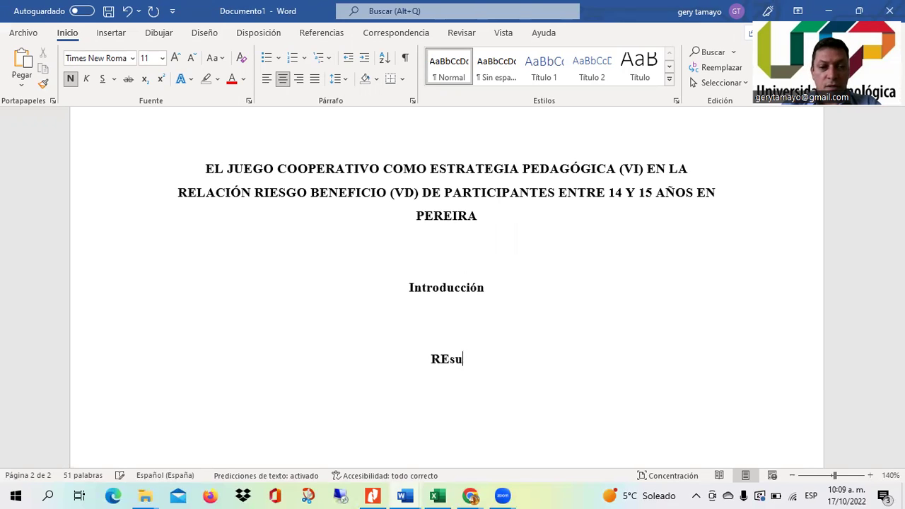
{"action": "type", "text": "esumen"}
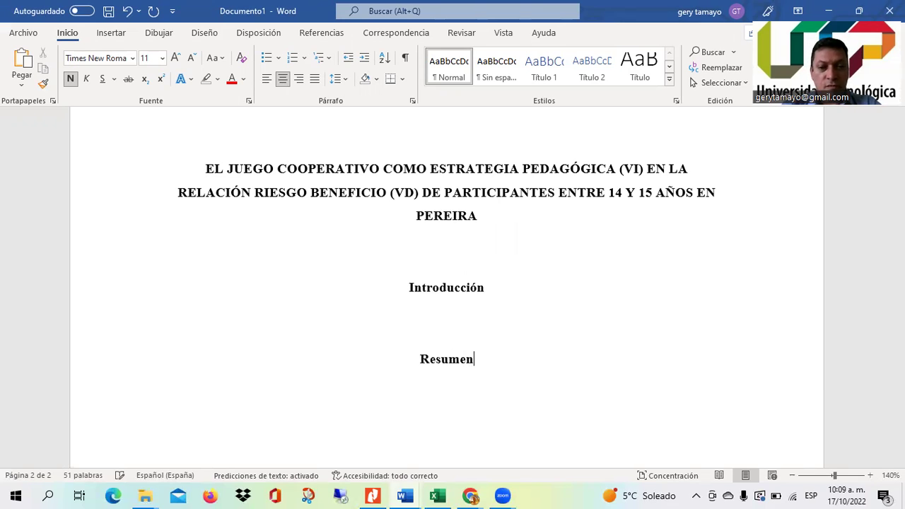
{"action": "key", "text": "Return"}
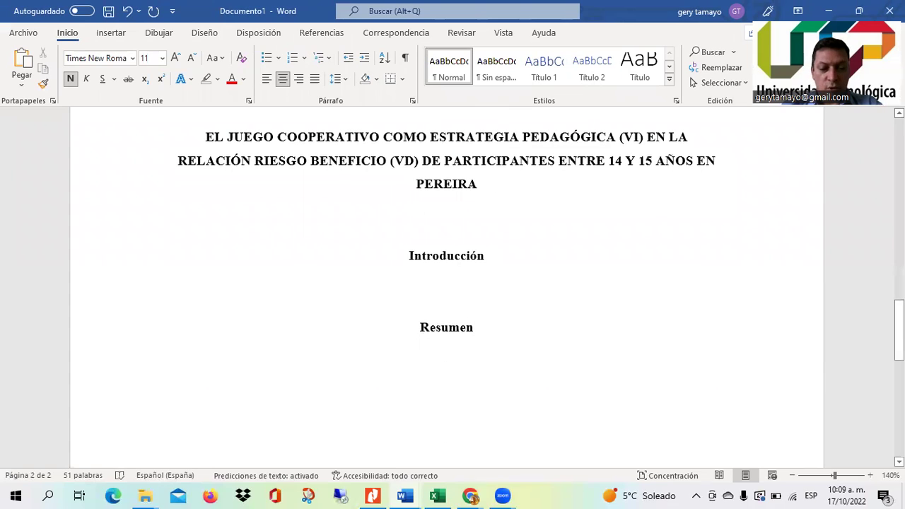
{"action": "type", "text": "Problema"}
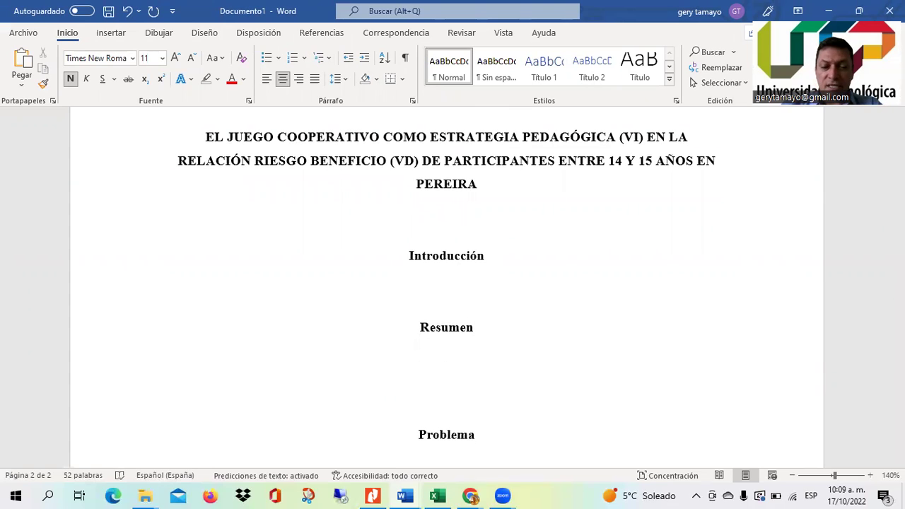
With the "Introducción" heading selected, modify the Título 1 style to use the Automático font colour and bold.
{"action": "left_click_drag", "start_coordinate": [408, 262], "coordinate": [485, 259]}
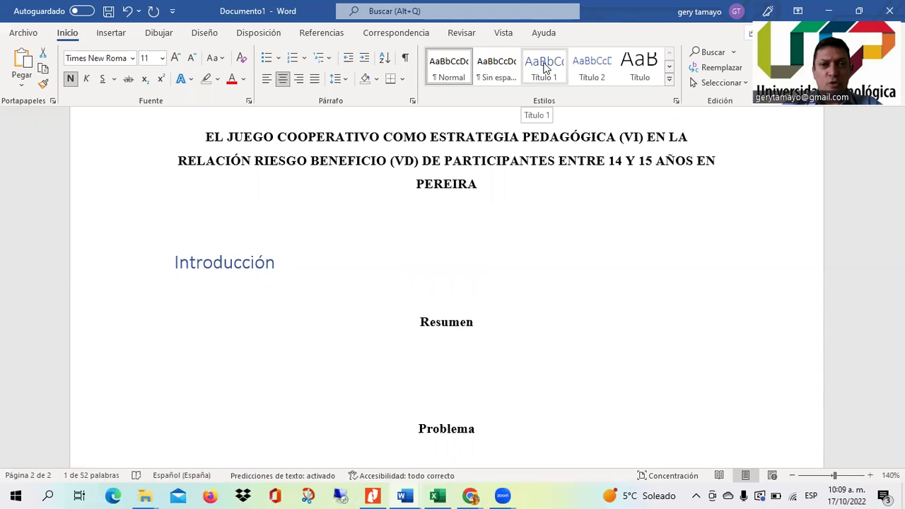
{"action": "right_click", "coordinate": [543, 67]}
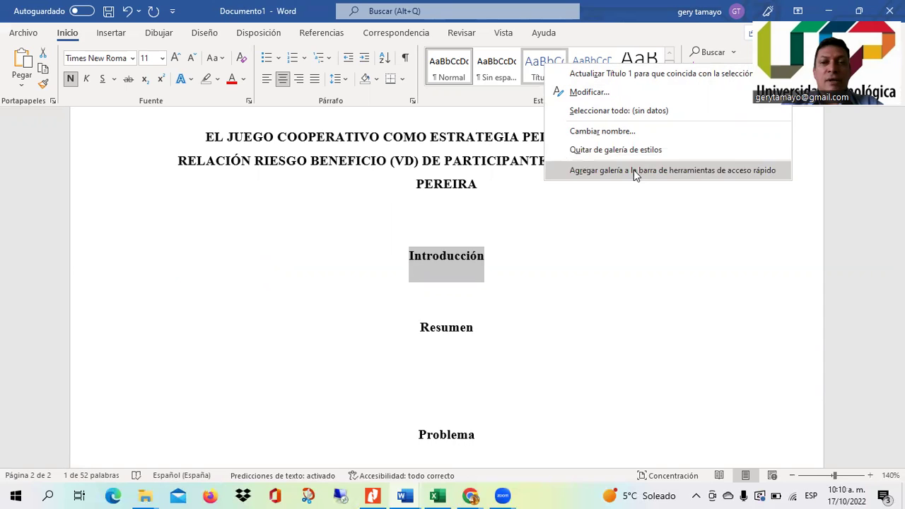
{"action": "left_click", "coordinate": [589, 92]}
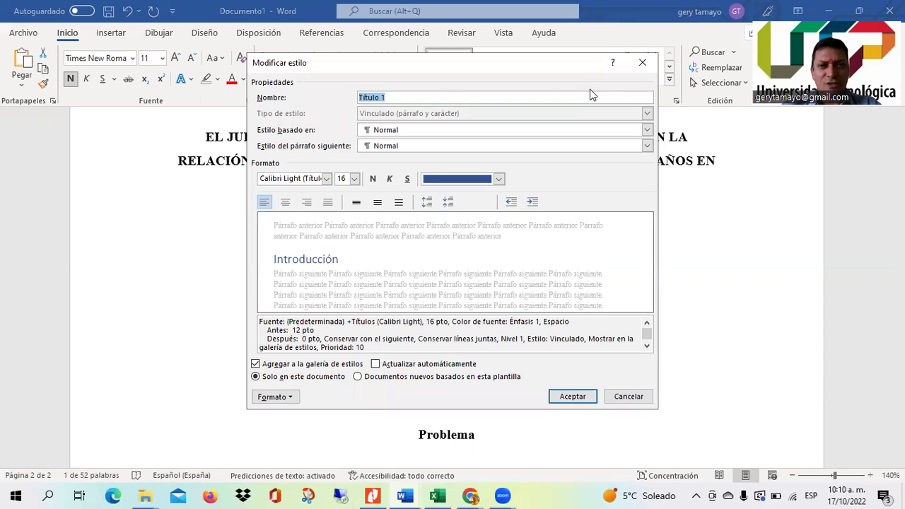
{"action": "left_click", "coordinate": [498, 180]}
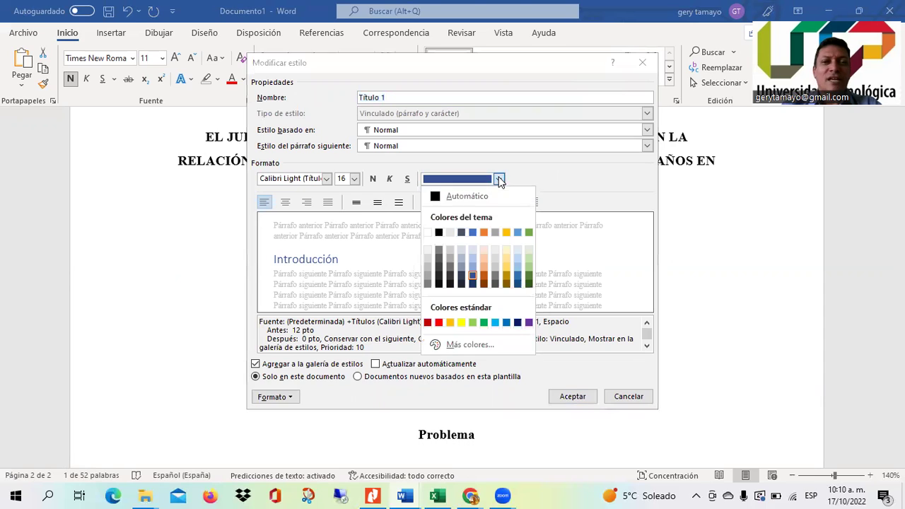
{"action": "left_click", "coordinate": [467, 196]}
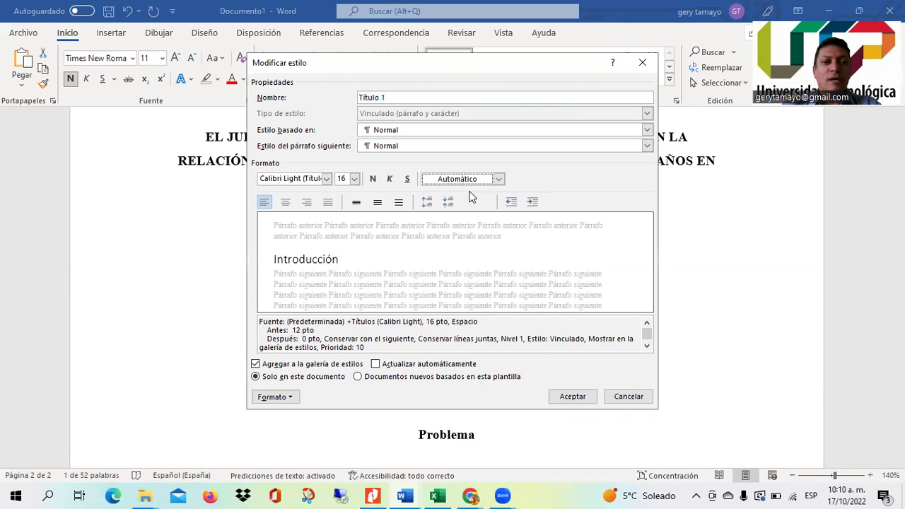
{"action": "left_click", "coordinate": [373, 179]}
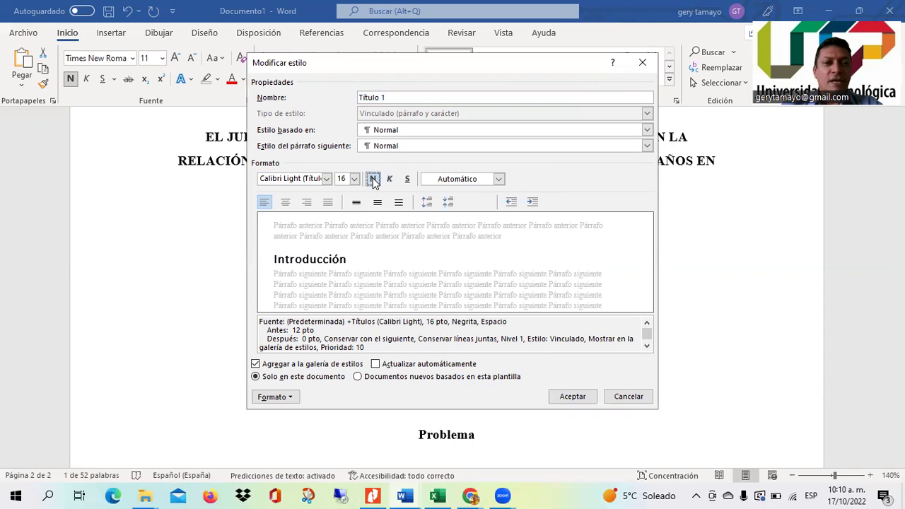
Set the Título 1 style's font to Times New Roman, size 12, with centred alignment.
{"action": "left_click", "coordinate": [327, 179]}
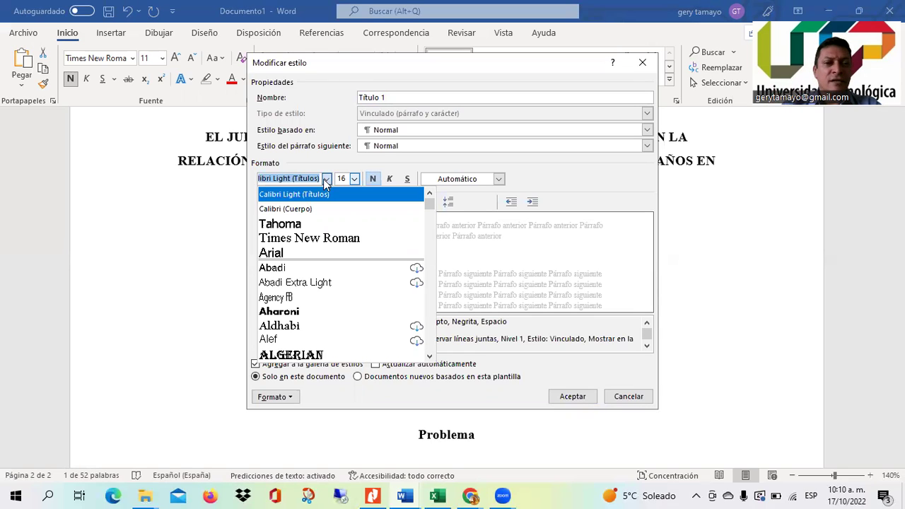
{"action": "left_click", "coordinate": [309, 238]}
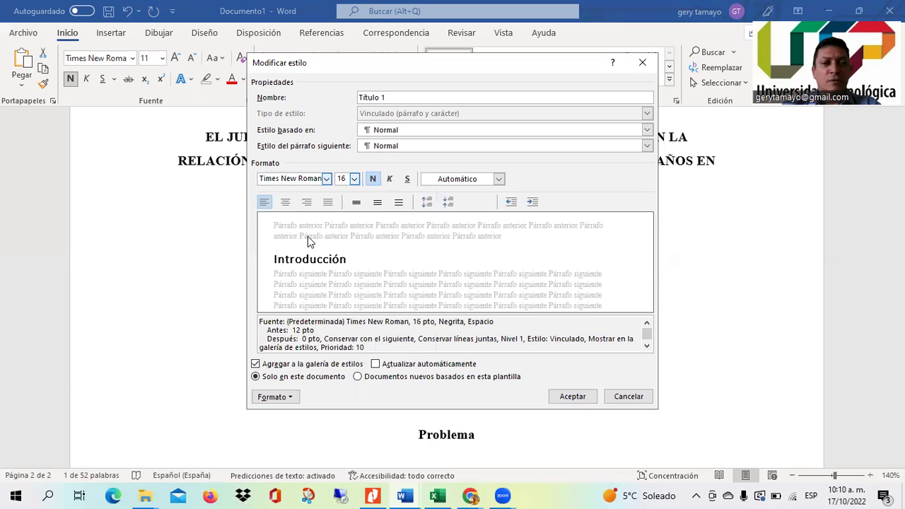
{"action": "left_click", "coordinate": [354, 179]}
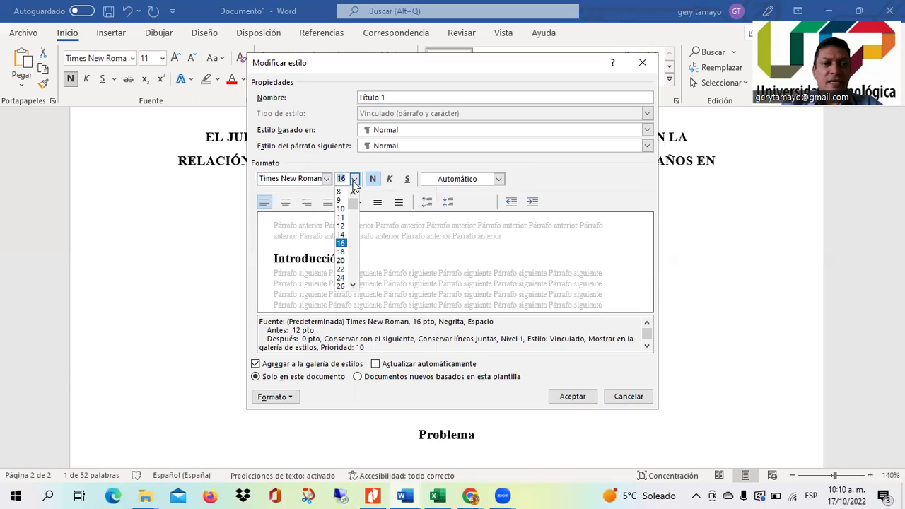
{"action": "left_click", "coordinate": [344, 227]}
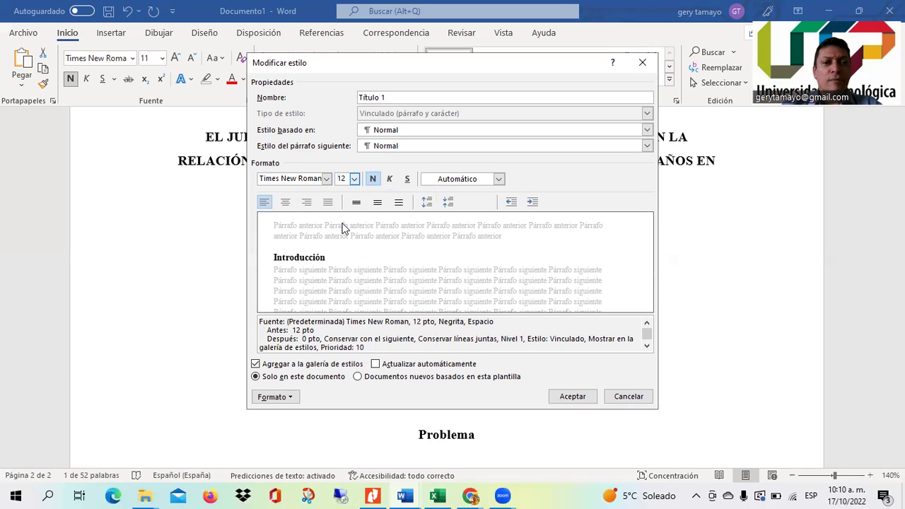
{"action": "left_click", "coordinate": [286, 203]}
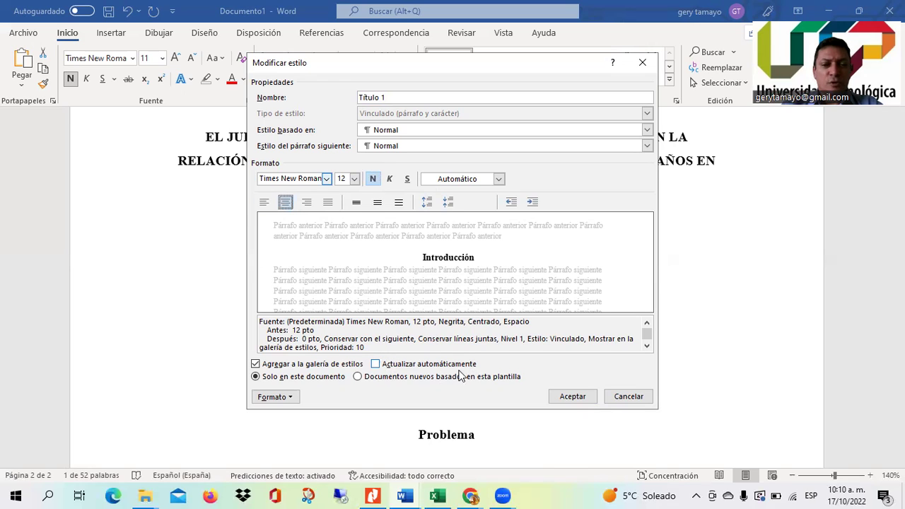
Enable automatic updating for the Título 1 style and set its paragraph line spacing to Doble.
{"action": "left_click", "coordinate": [375, 364]}
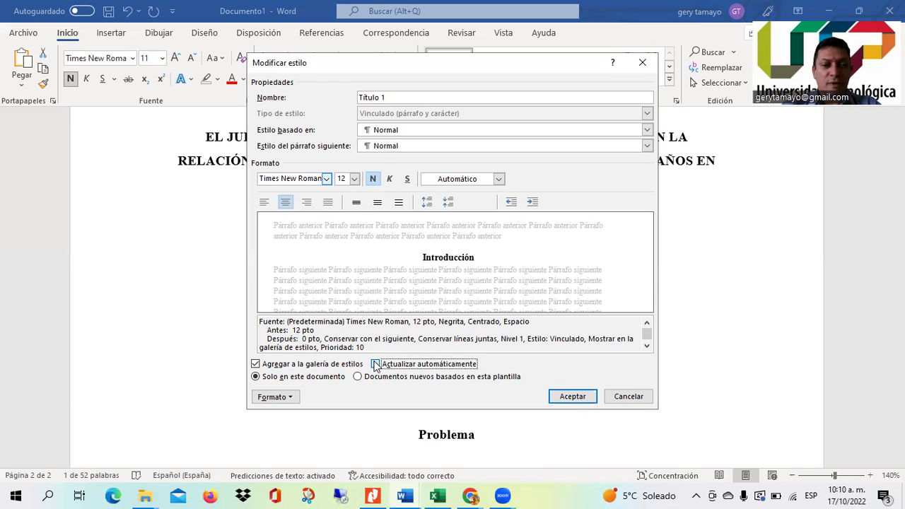
{"action": "left_click", "coordinate": [290, 398]}
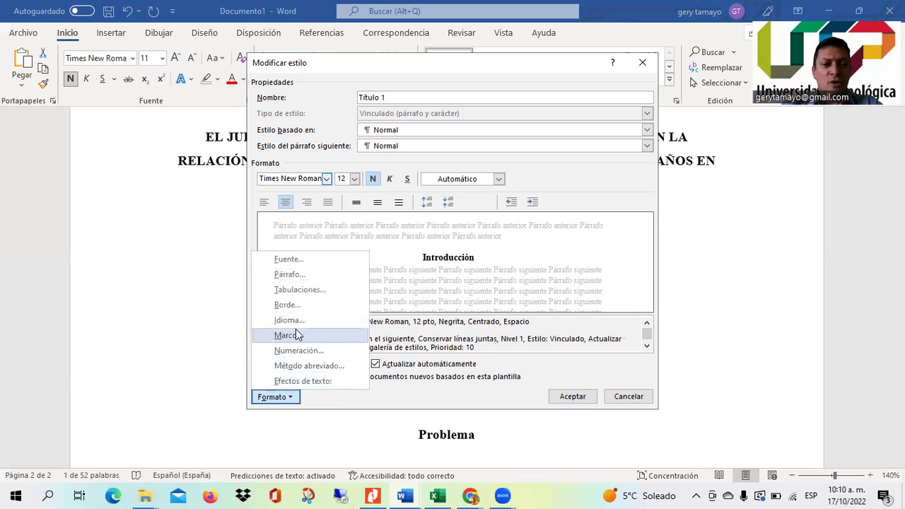
{"action": "left_click", "coordinate": [298, 273]}
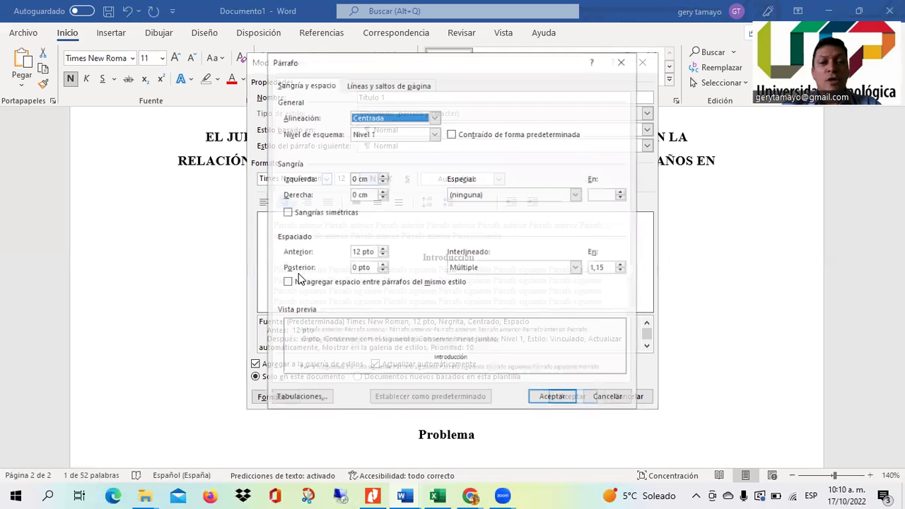
{"action": "left_click", "coordinate": [577, 268]}
{"action": "left_click", "coordinate": [521, 296]}
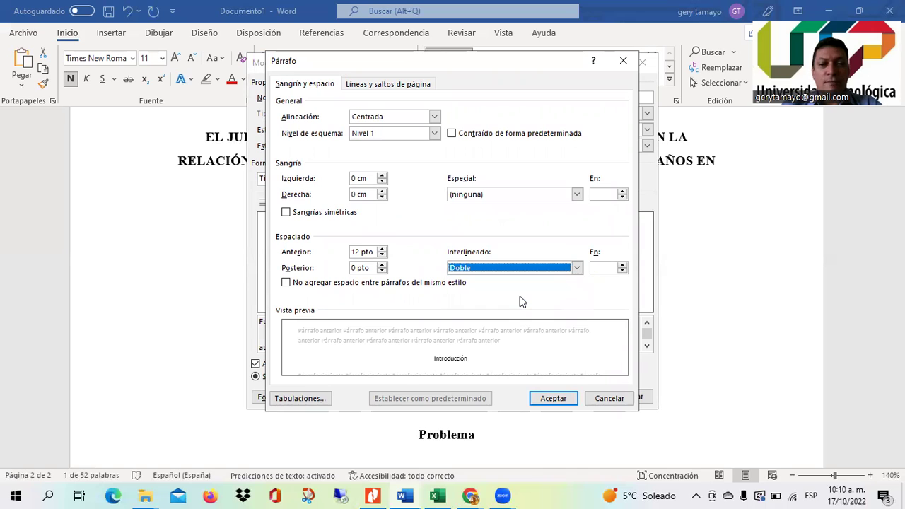
{"action": "left_click", "coordinate": [552, 398]}
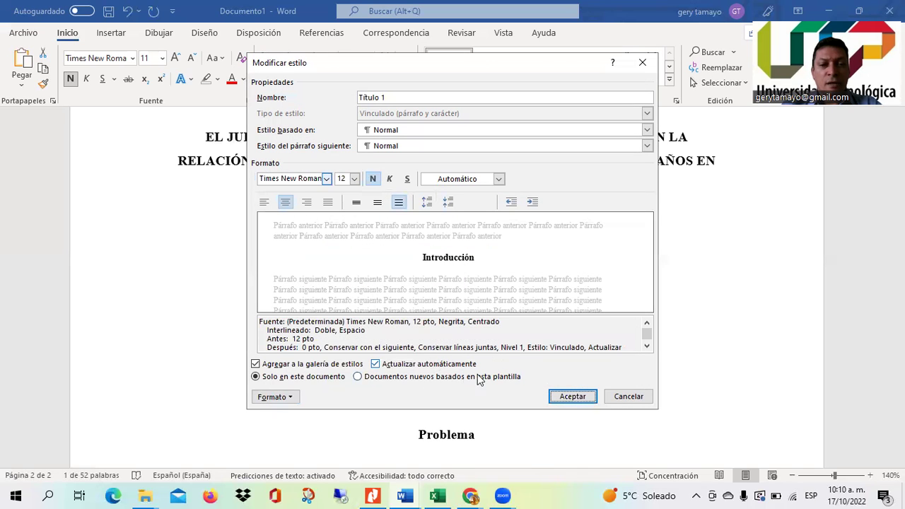
Confirm the Título 1 style changes and apply that style to the "Introducción" and "Resumen" headings.
{"action": "left_click", "coordinate": [572, 398]}
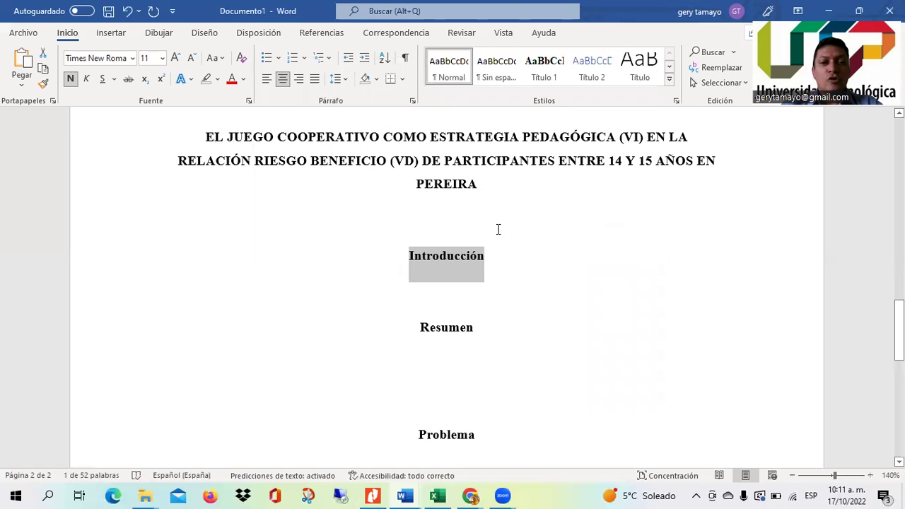
{"action": "left_click", "coordinate": [544, 67]}
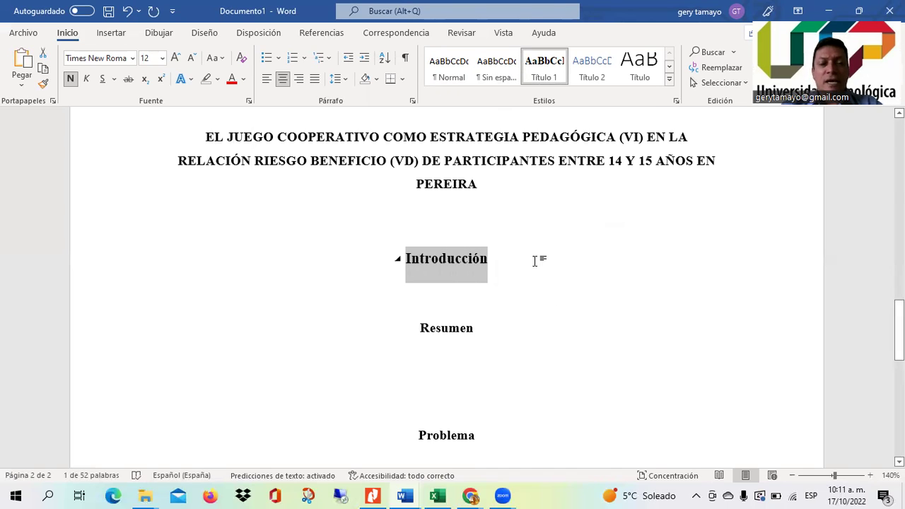
{"action": "left_click_drag", "start_coordinate": [417, 326], "coordinate": [473, 329]}
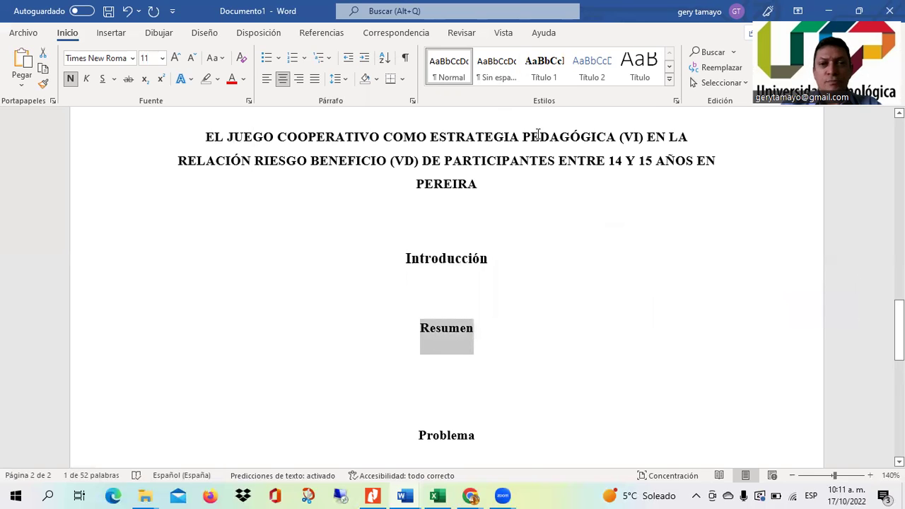
{"action": "left_click", "coordinate": [545, 68]}
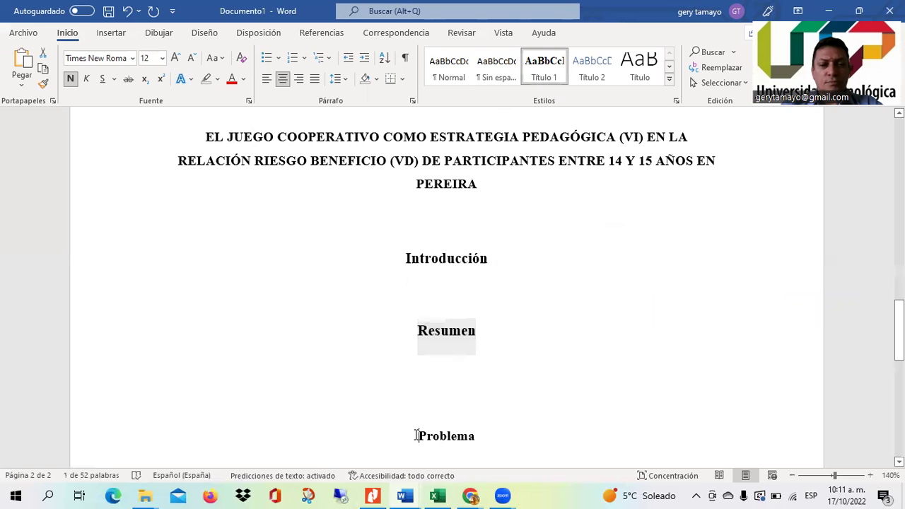
Apply the Título 1 style to the document title paragraph above "Introducción".
{"action": "left_click", "coordinate": [418, 436]}
{"action": "double_click", "coordinate": [417, 436]}
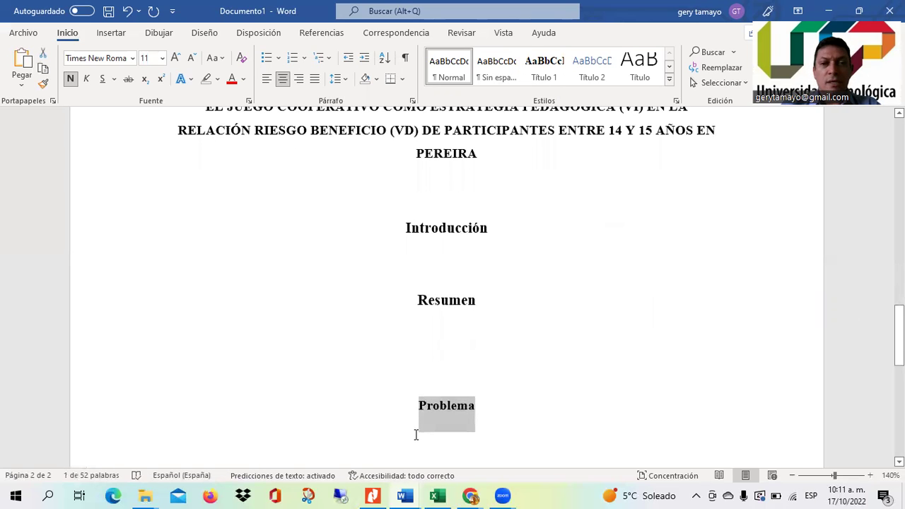
{"action": "left_click", "coordinate": [516, 154]}
{"action": "left_click", "coordinate": [545, 67]}
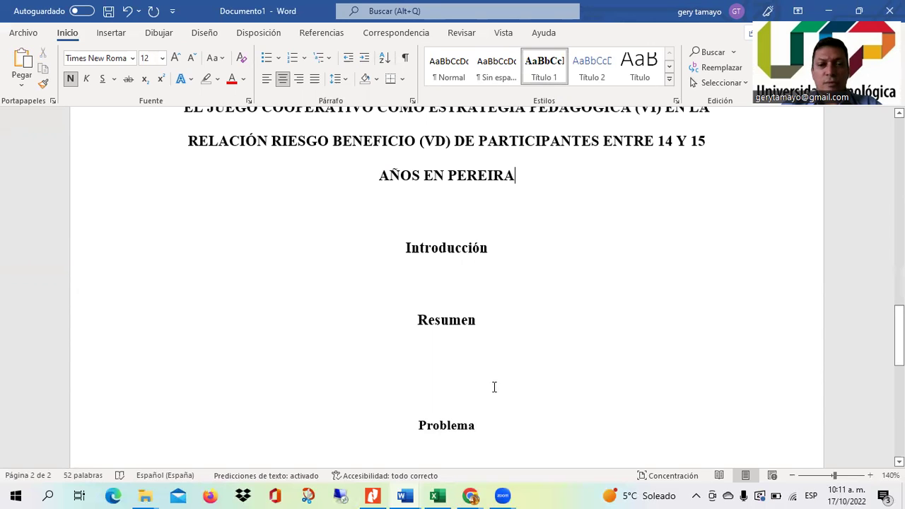
Apply the Título 1 style to the "Problema" heading.
{"action": "left_click_drag", "start_coordinate": [420, 425], "coordinate": [476, 424]}
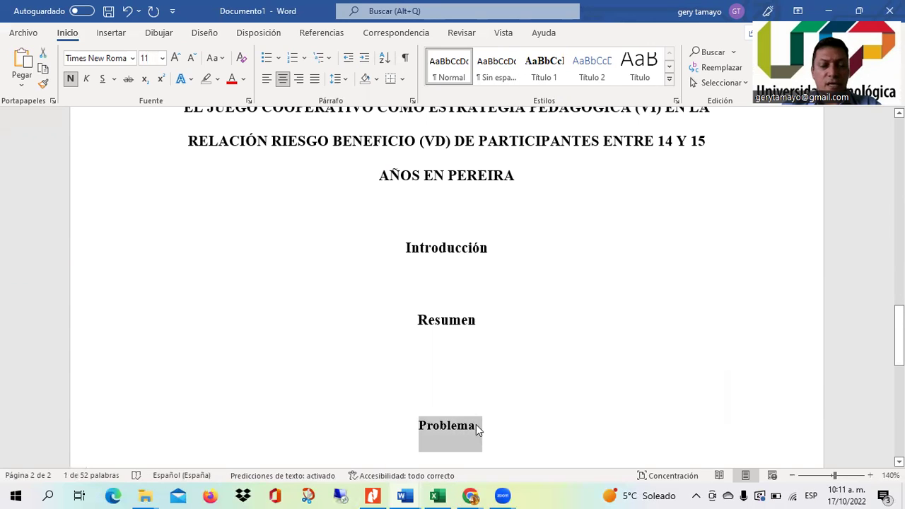
{"action": "left_click", "coordinate": [477, 425]}
{"action": "key", "text": "shift+Left"}
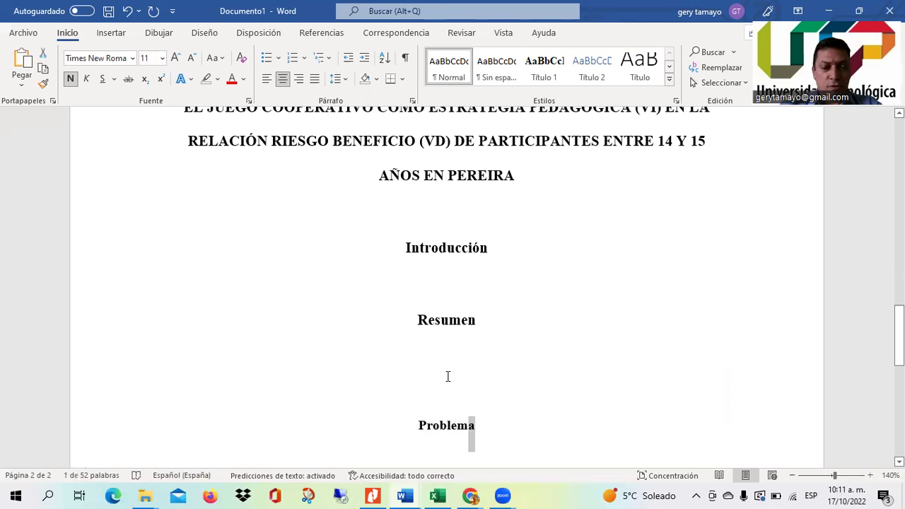
{"action": "key", "text": "Home"}
{"action": "key", "text": "shift+End"}
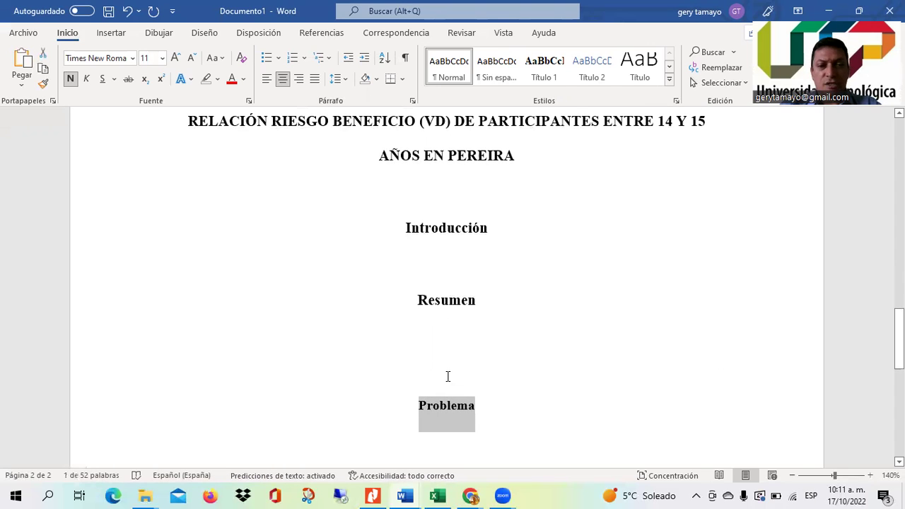
{"action": "left_click", "coordinate": [559, 348]}
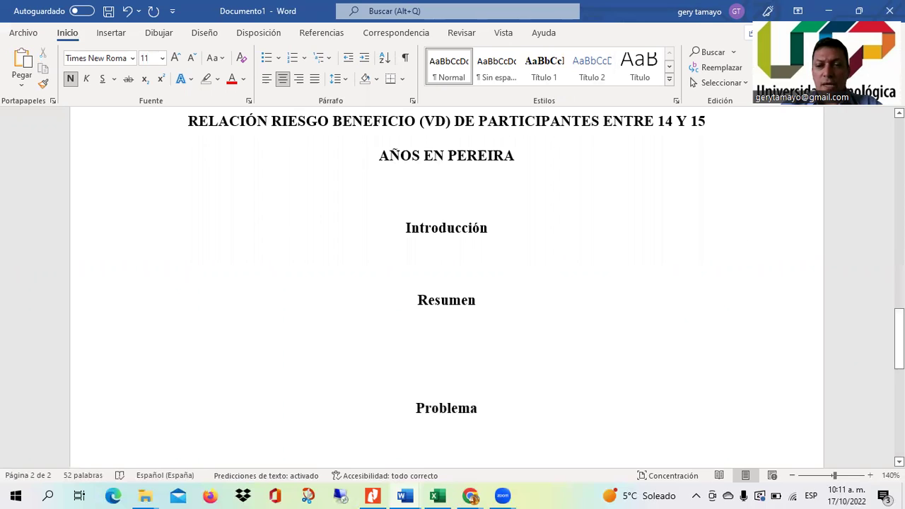
Add the heading "Justificación" below "Problema" with a blank line between them, and remove the empty last paragraph of the document.
{"action": "scroll", "coordinate": [564, 273], "scroll_direction": "down", "scroll_amount": 5}
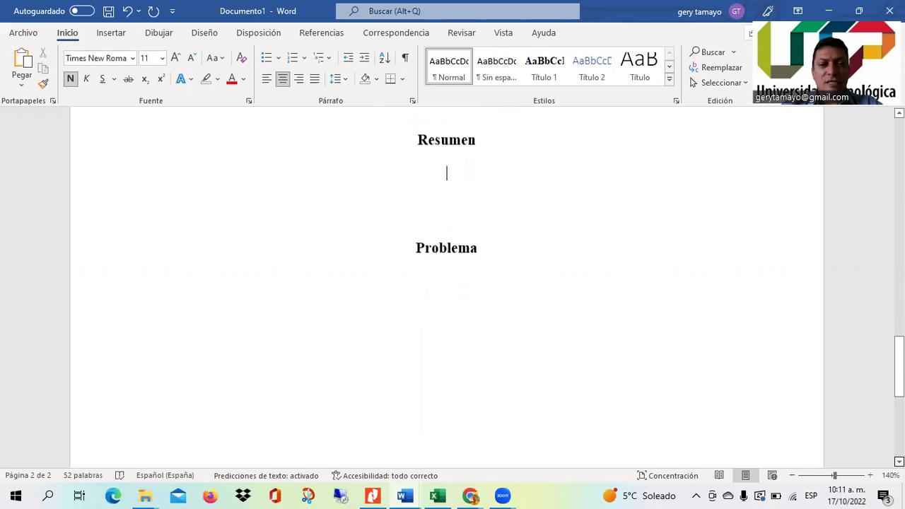
{"action": "key", "text": "Return"}
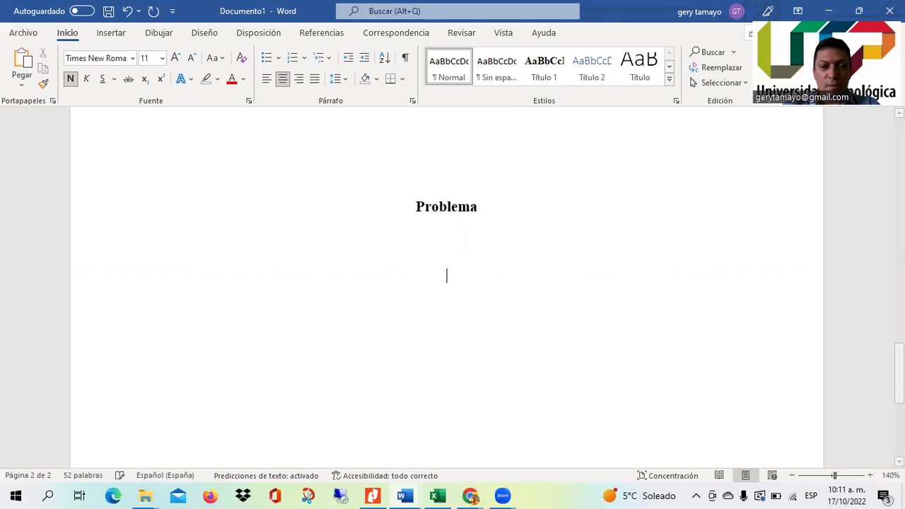
{"action": "type", "text": "Justificación"}
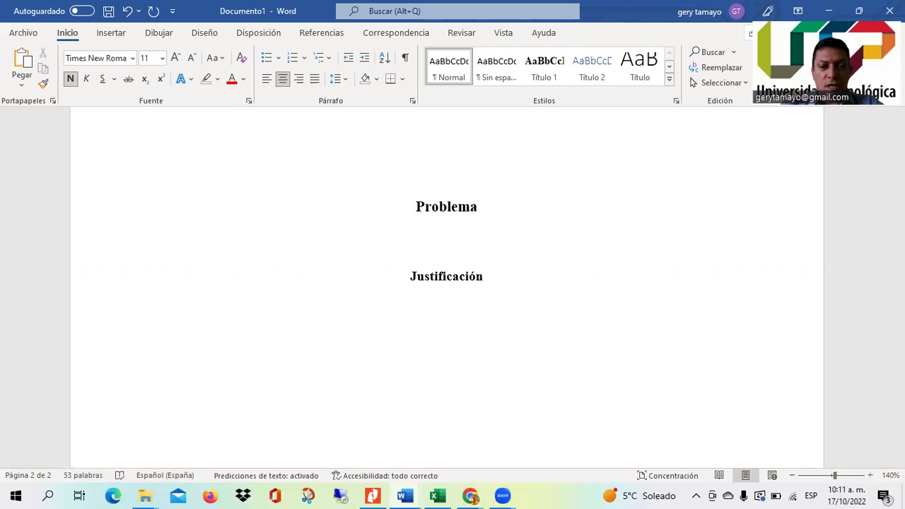
{"action": "key", "text": "ctrl+End"}
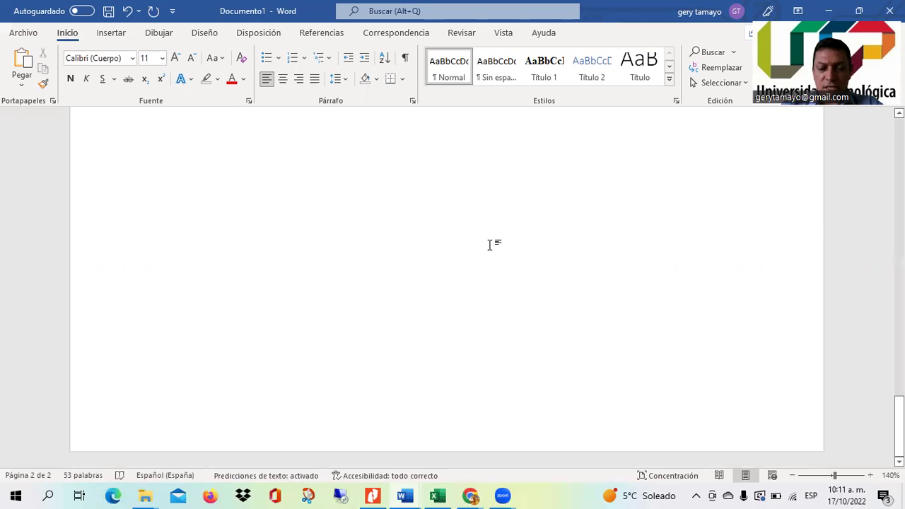
{"action": "key", "text": "BackSpace"}
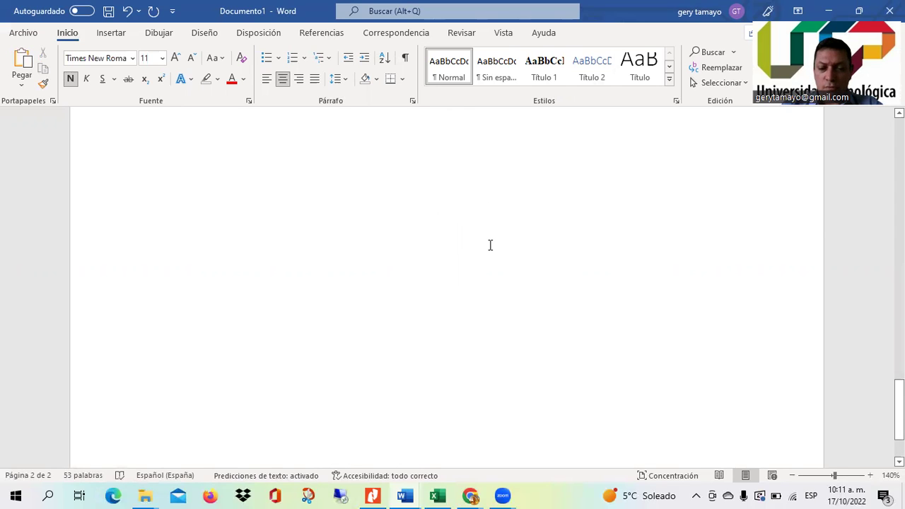
Apply the Título 1 style to the "Justificación" heading.
{"action": "scroll", "coordinate": [490, 245], "scroll_direction": "up", "scroll_amount": 5}
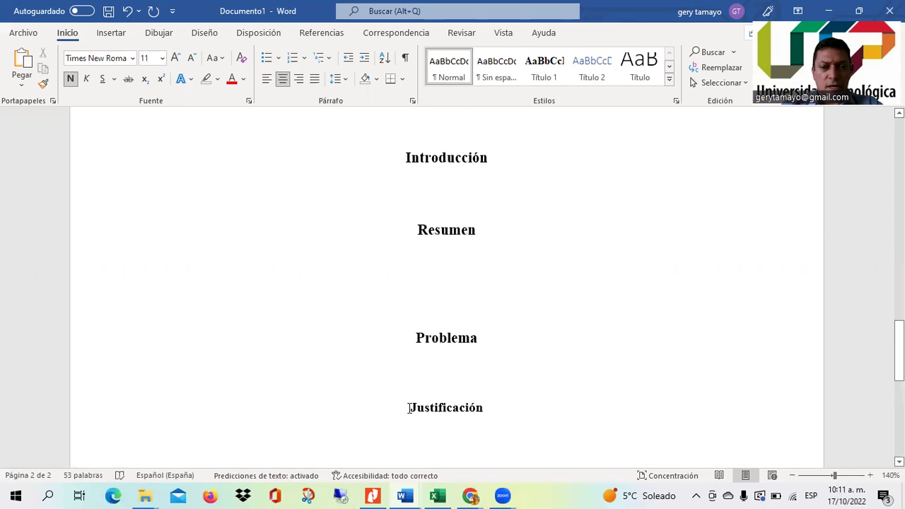
{"action": "left_click_drag", "start_coordinate": [412, 408], "coordinate": [486, 405]}
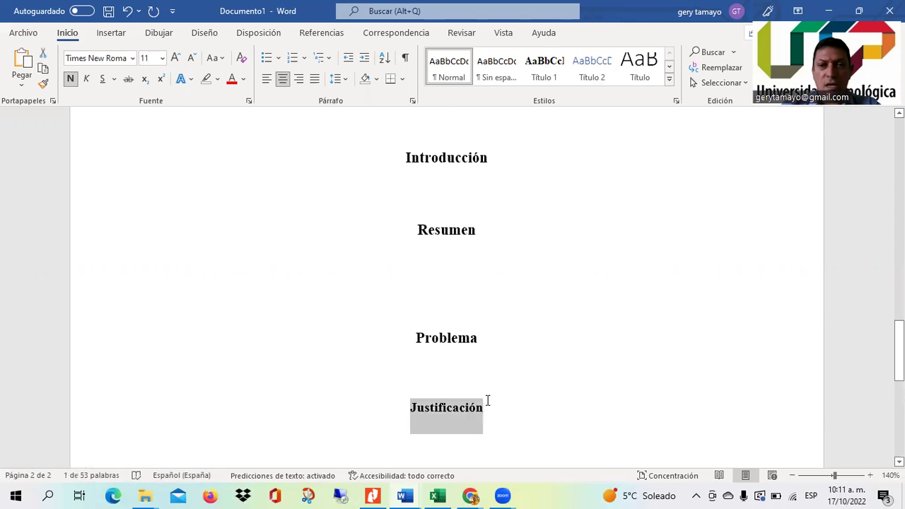
{"action": "left_click", "coordinate": [555, 71]}
Add the heading "Objetivos" below "Justificación" and apply the Título 1 style to it.
{"action": "key", "text": "End"}
{"action": "key", "text": "Return"}
{"action": "type", "text": "Obhe"}
{"action": "key", "text": "BackSpace"}
{"action": "key", "text": "BackSpace"}
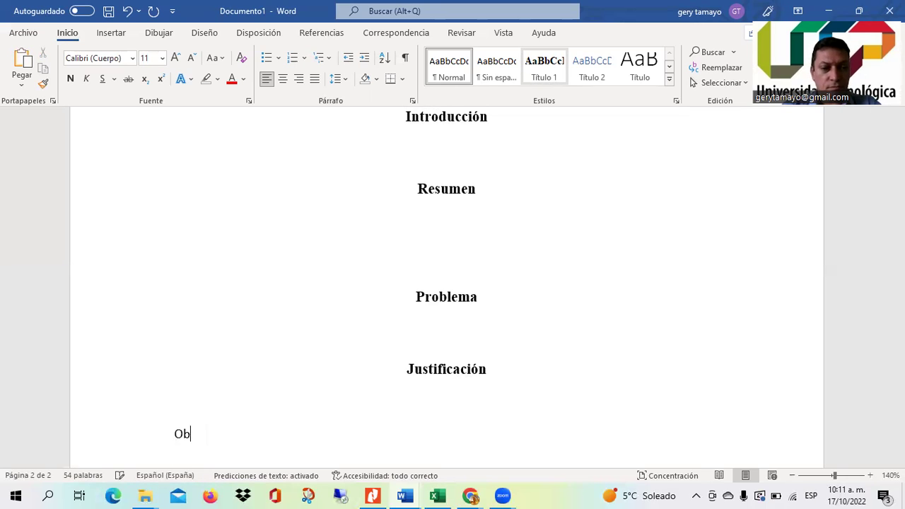
{"action": "type", "text": "jetivos"}
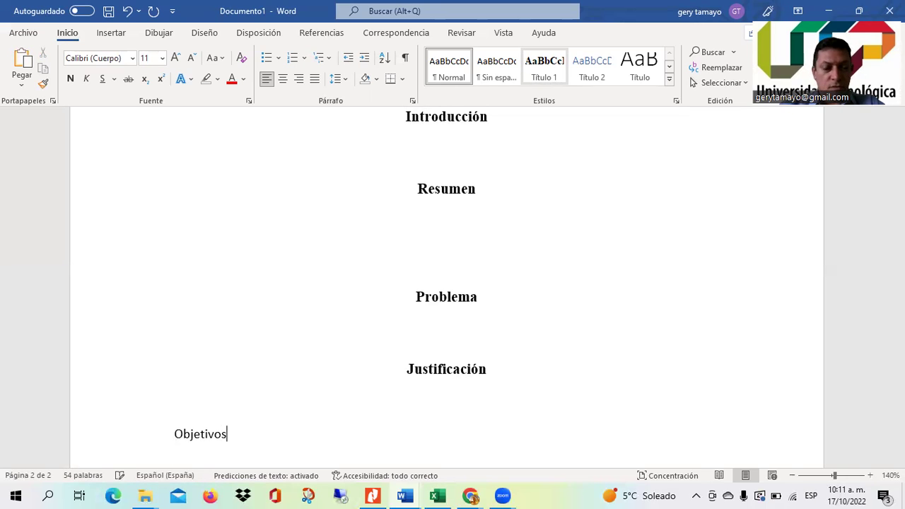
{"action": "left_click_drag", "start_coordinate": [899, 357], "coordinate": [899, 364]}
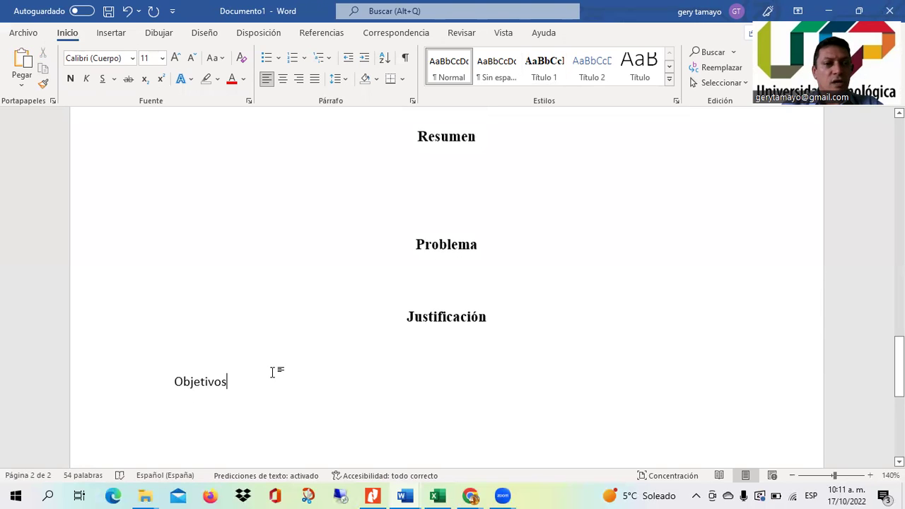
{"action": "triple_click", "coordinate": [171, 380]}
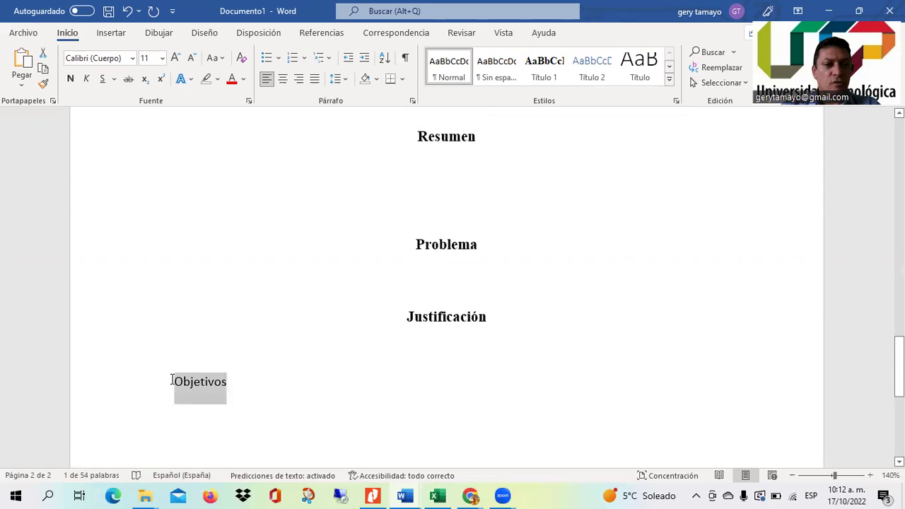
{"action": "left_click", "coordinate": [544, 66]}
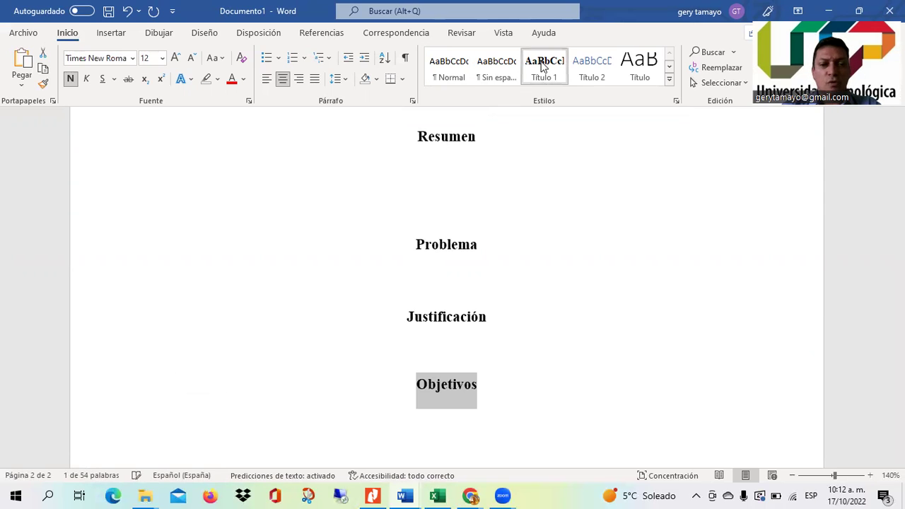
Add the subheadings "General" and "Específicos" below "Objetivos", with a blank line between them.
{"action": "left_click", "coordinate": [510, 389]}
{"action": "key", "text": "Return"}
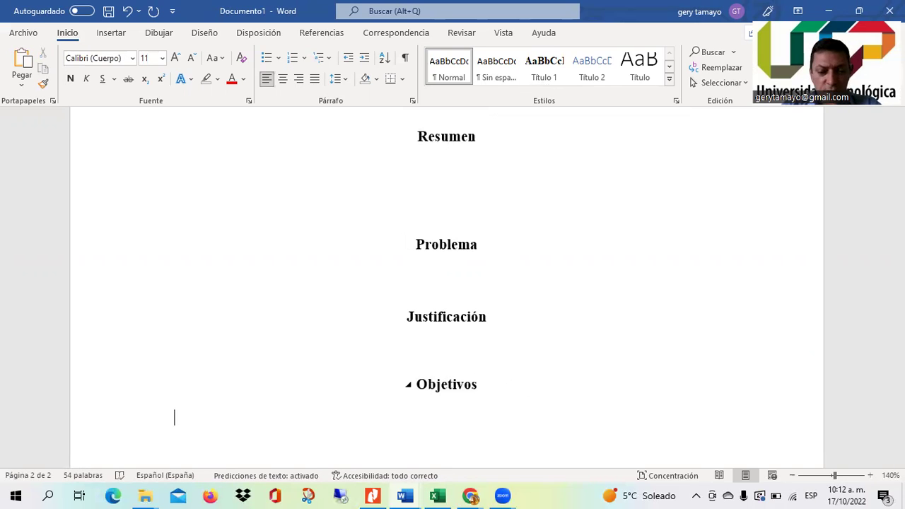
{"action": "type", "text": "General"}
{"action": "key", "text": "Return"}
{"action": "key", "text": "Return"}
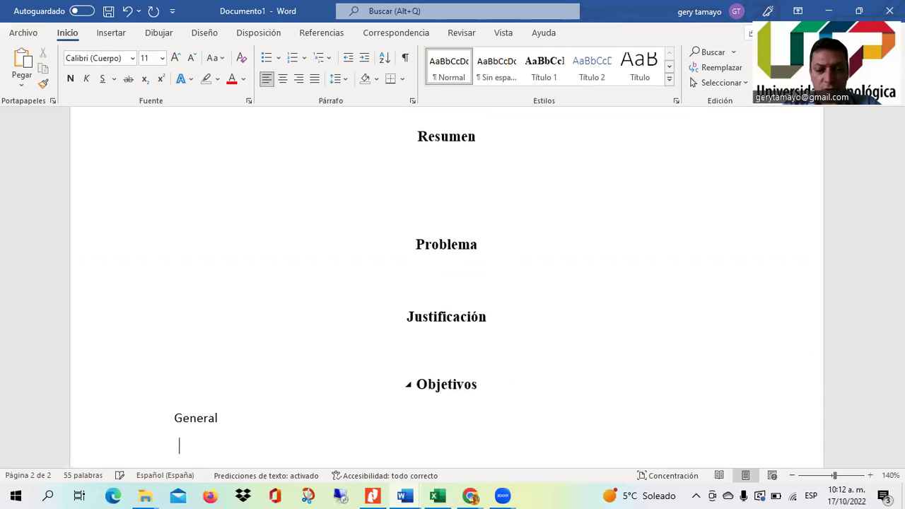
{"action": "type", "text": "Es"}
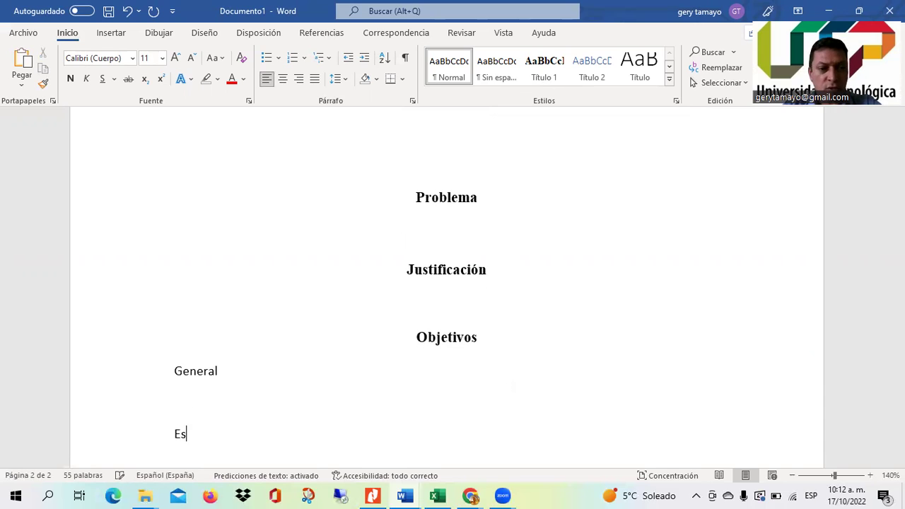
{"action": "type", "text": "pec"}
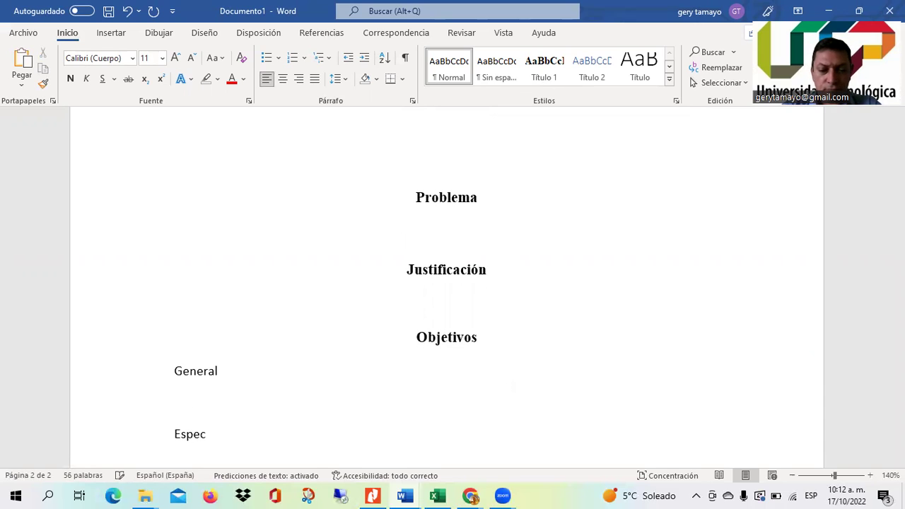
{"action": "type", "text": "íficos"}
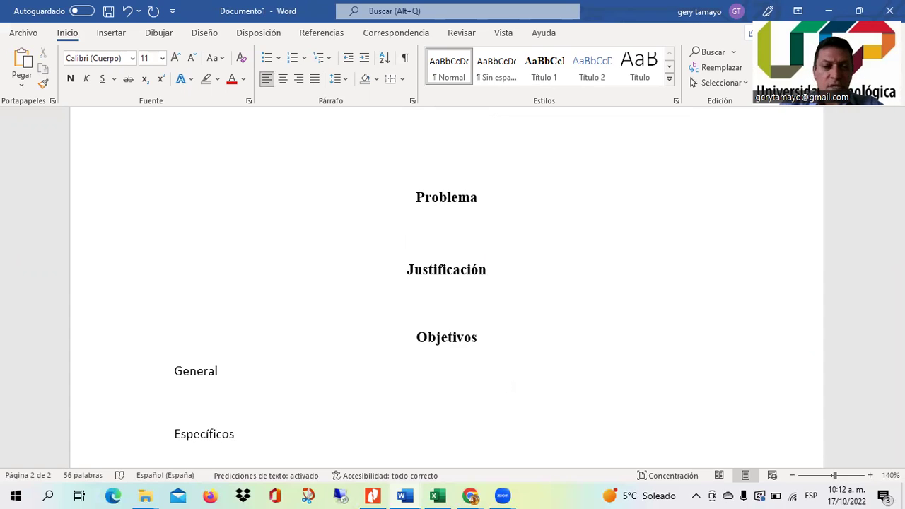
With the "General" subheading selected, modify the Título 2 style to use the Automático font colour and bold.
{"action": "left_click", "coordinate": [175, 372]}
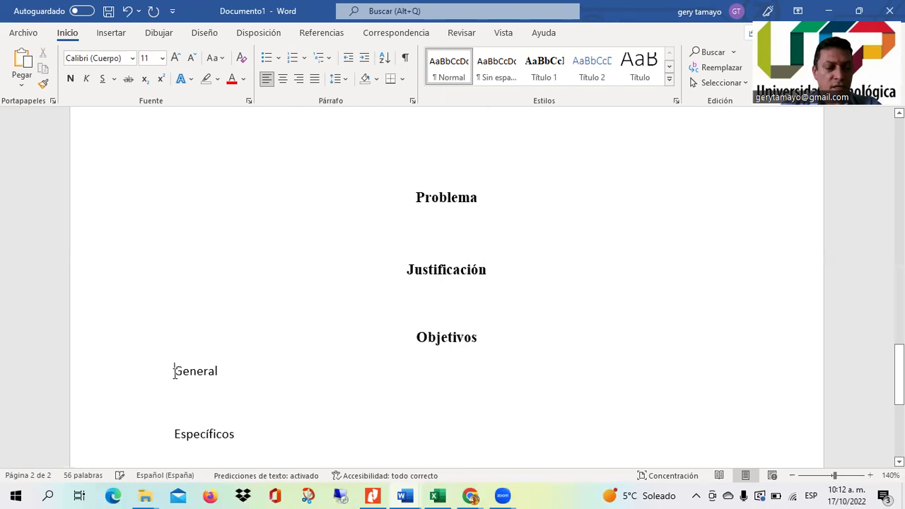
{"action": "double_click", "coordinate": [174, 373]}
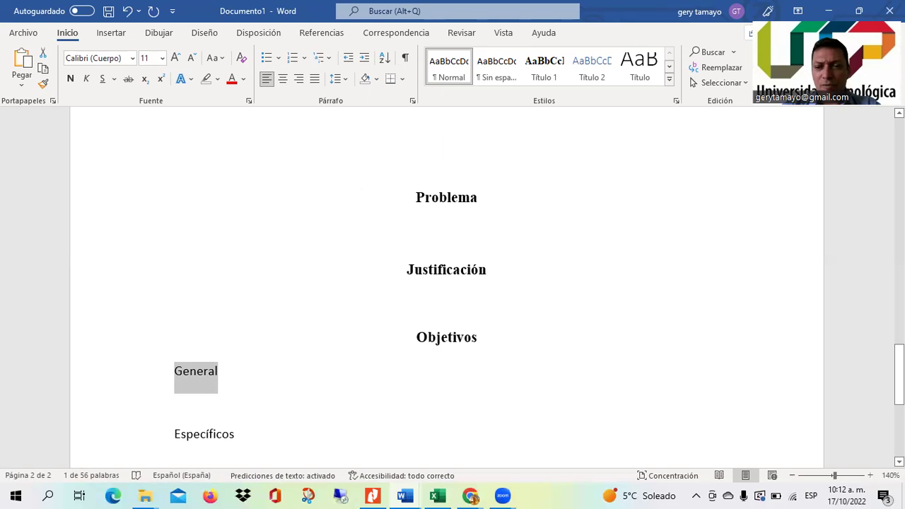
{"action": "scroll", "coordinate": [447, 286], "scroll_direction": "down", "scroll_amount": 2}
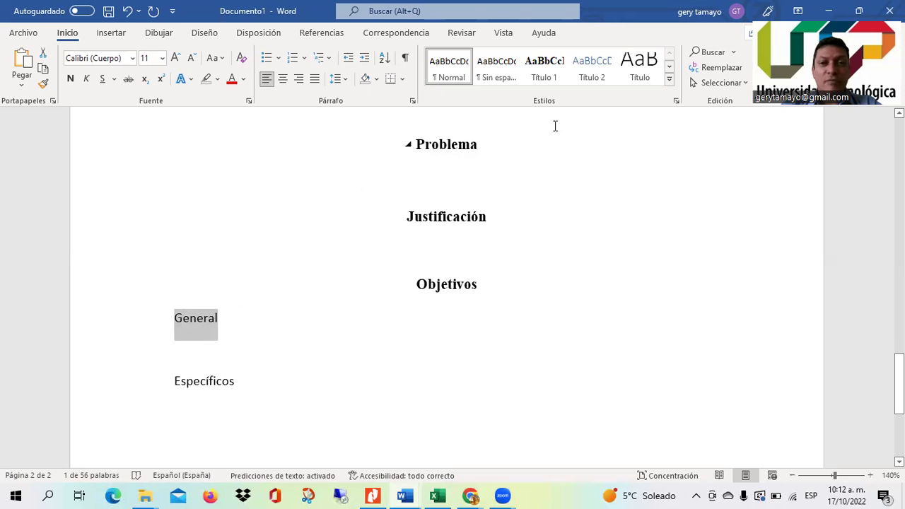
{"action": "left_click", "coordinate": [592, 69]}
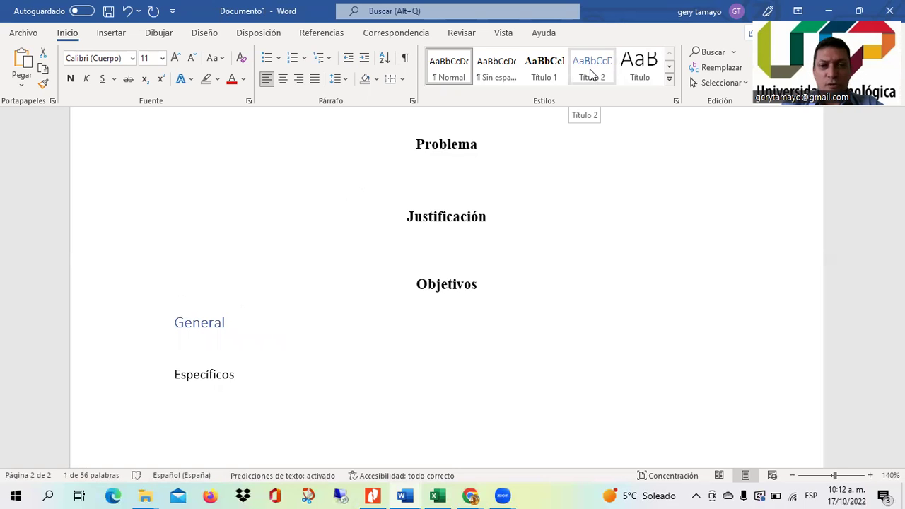
{"action": "right_click", "coordinate": [593, 73]}
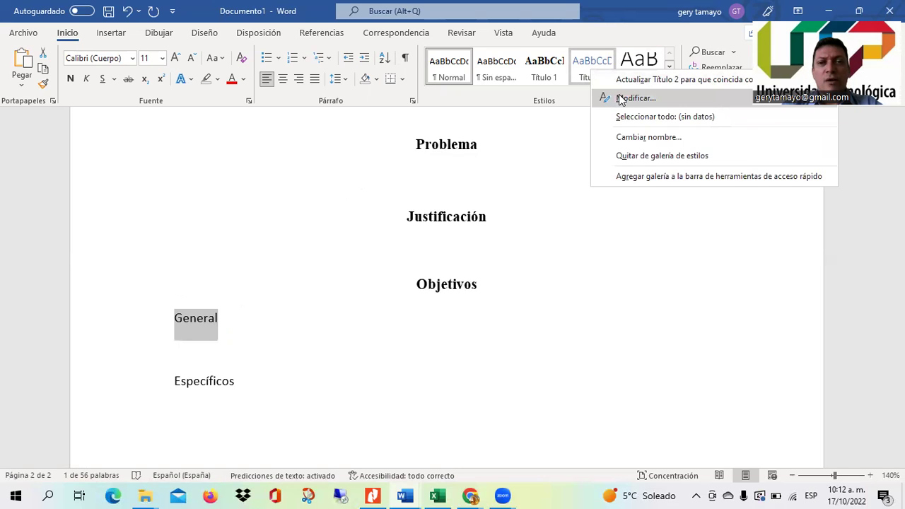
{"action": "left_click", "coordinate": [620, 98]}
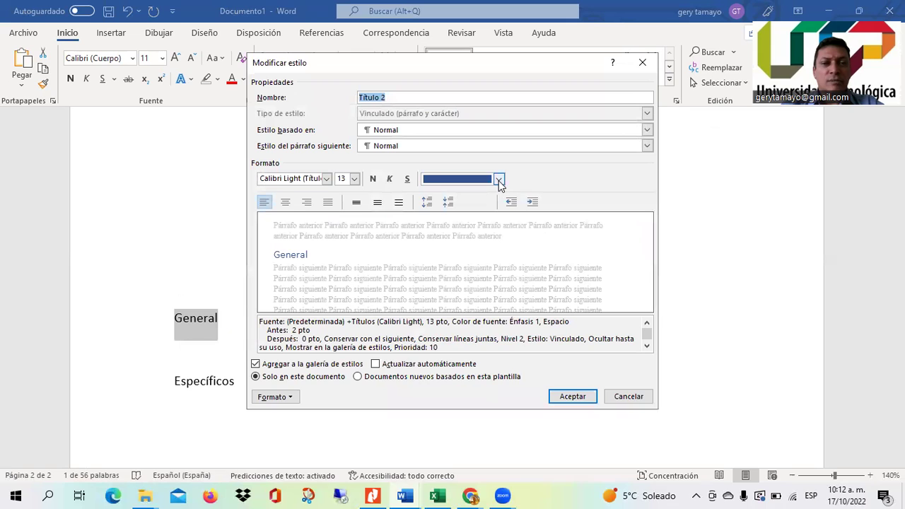
{"action": "left_click", "coordinate": [500, 180]}
{"action": "left_click", "coordinate": [478, 203]}
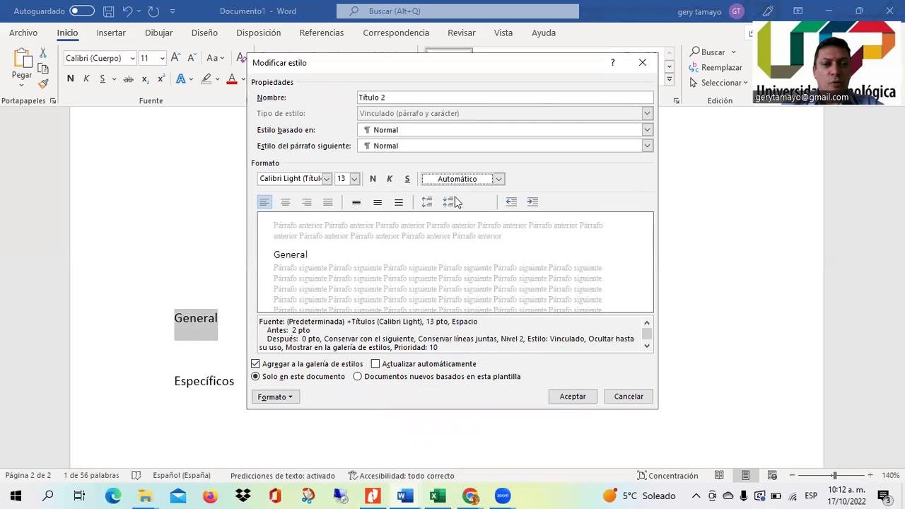
{"action": "left_click", "coordinate": [373, 179]}
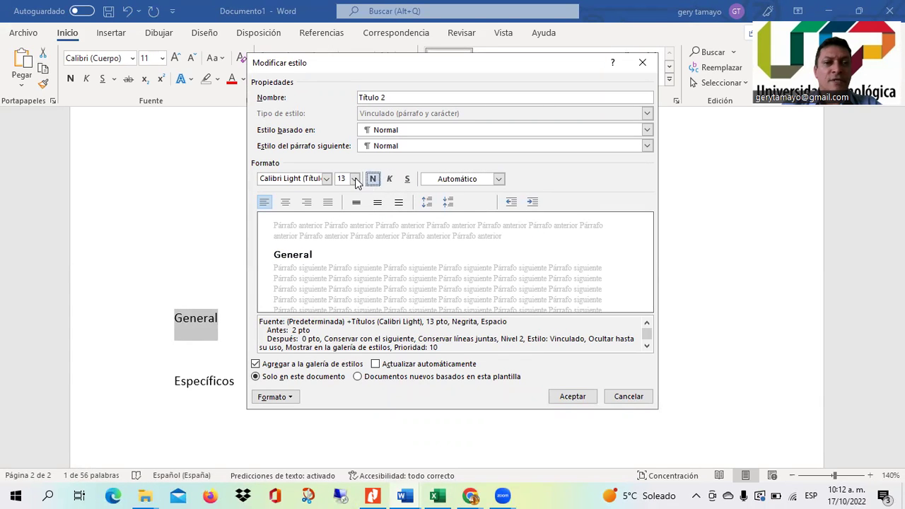
Set the Título 2 style to Times New Roman, size 12, left-aligned, and enable Actualizar automáticamente.
{"action": "left_click", "coordinate": [354, 179]}
{"action": "left_click", "coordinate": [342, 226]}
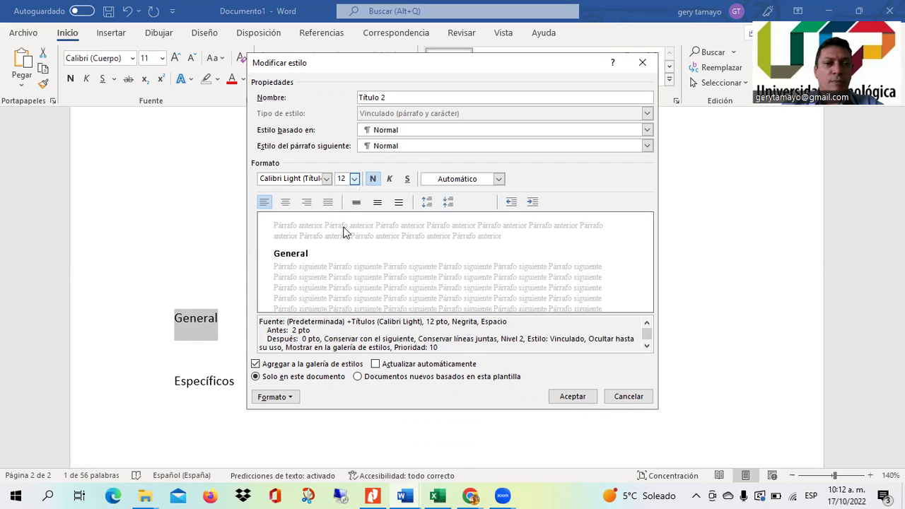
{"action": "left_click", "coordinate": [327, 179]}
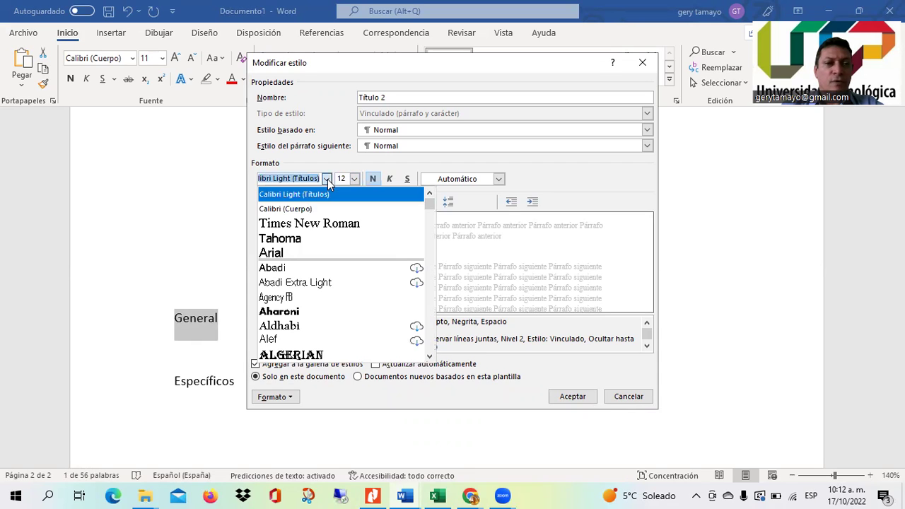
{"action": "left_click", "coordinate": [304, 222]}
{"action": "left_click", "coordinate": [265, 203]}
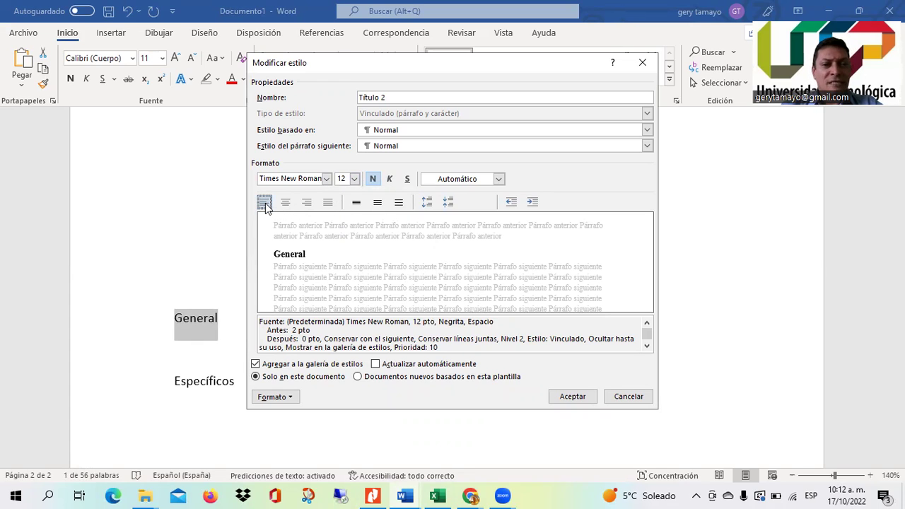
{"action": "left_click", "coordinate": [379, 365]}
Set the Título 2 style's paragraph line spacing to Doble and accept the style changes.
{"action": "left_click", "coordinate": [287, 399]}
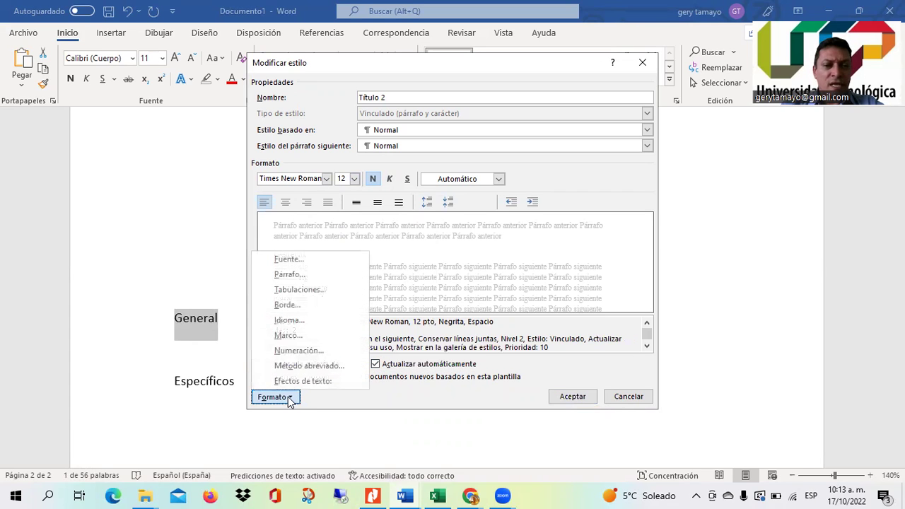
{"action": "left_click", "coordinate": [315, 276]}
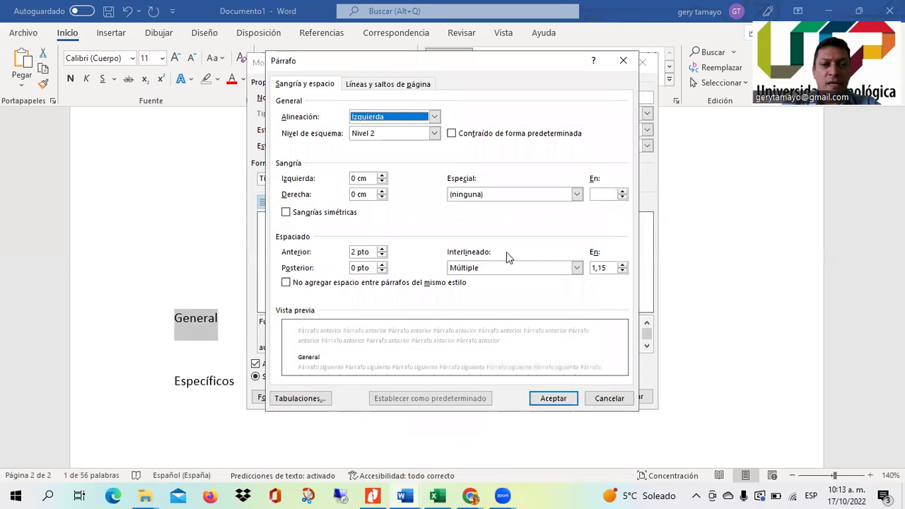
{"action": "left_click", "coordinate": [577, 267]}
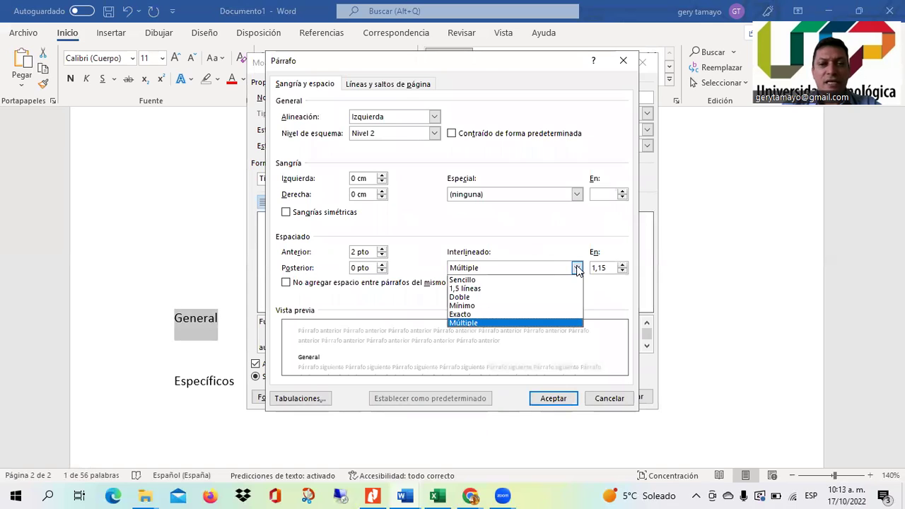
{"action": "left_click", "coordinate": [515, 299]}
{"action": "left_click", "coordinate": [549, 398]}
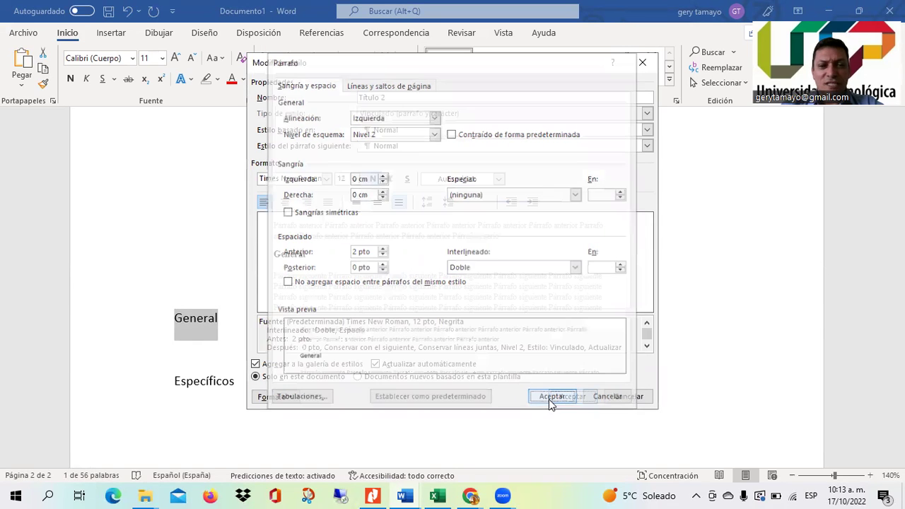
{"action": "left_click", "coordinate": [584, 402]}
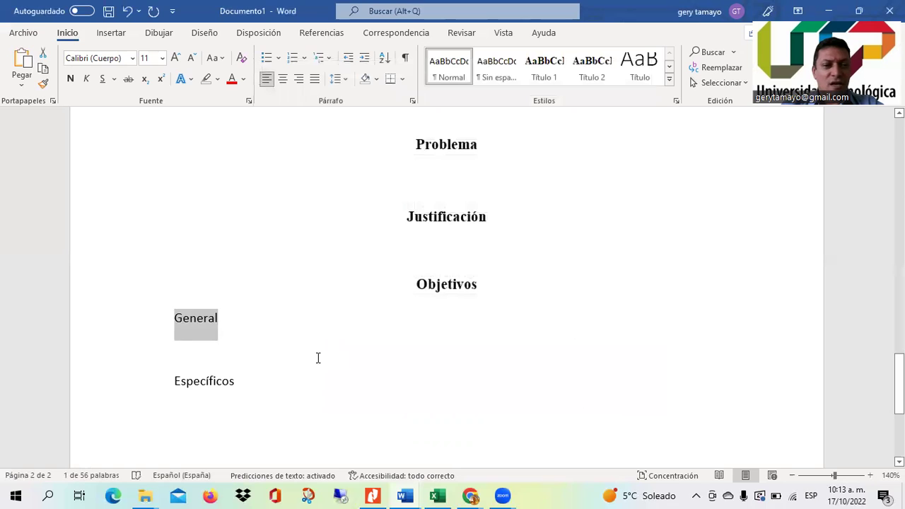
Apply the Título 2 style to the "General" and "Específicos" subheadings.
{"action": "left_click", "coordinate": [586, 67]}
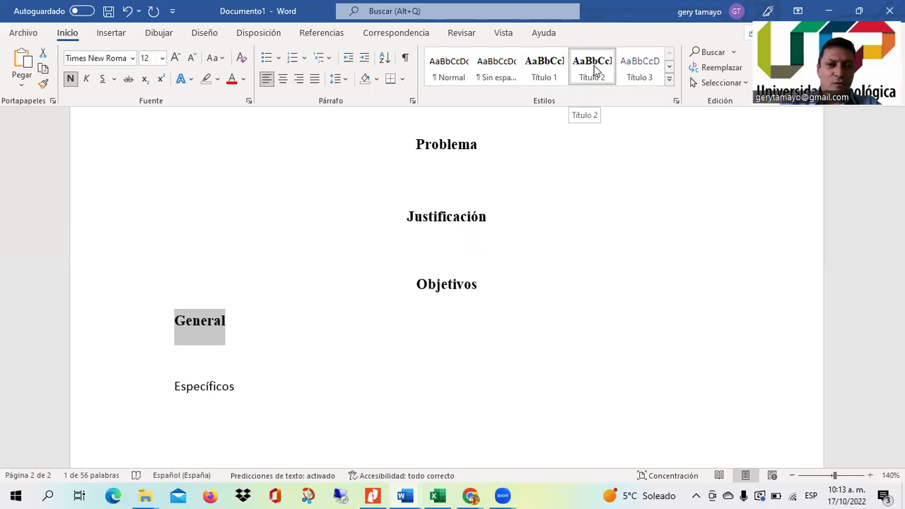
{"action": "left_click_drag", "start_coordinate": [172, 385], "coordinate": [239, 398]}
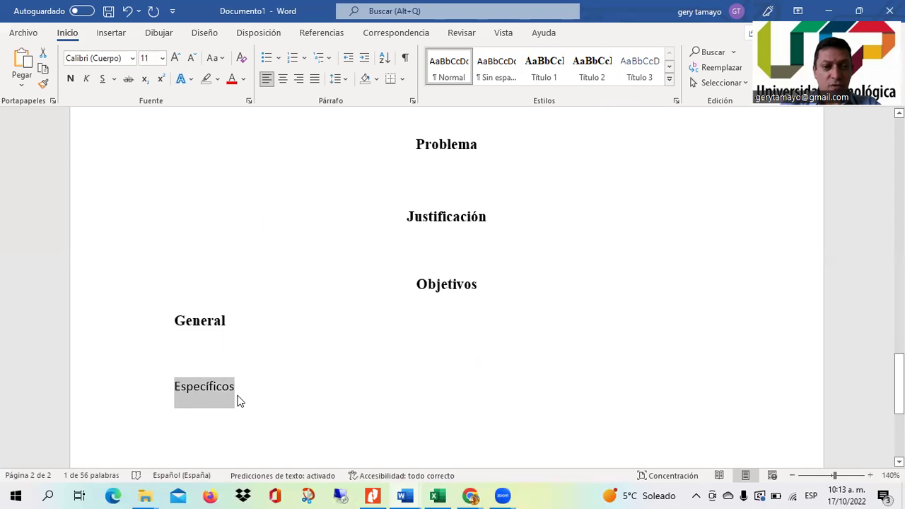
{"action": "left_click", "coordinate": [592, 74]}
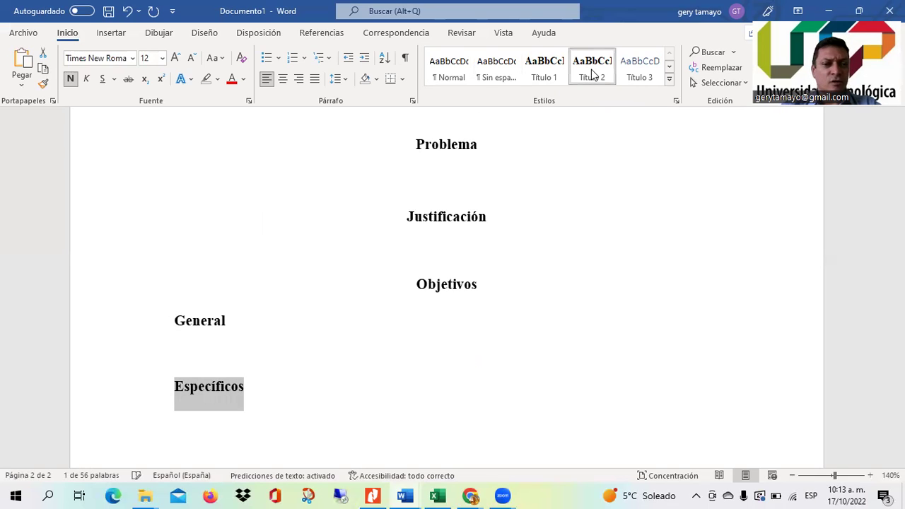
Add the heading "Marco Referencial" below "Específicos" and apply the Título 1 style to it.
{"action": "left_click", "coordinate": [451, 355]}
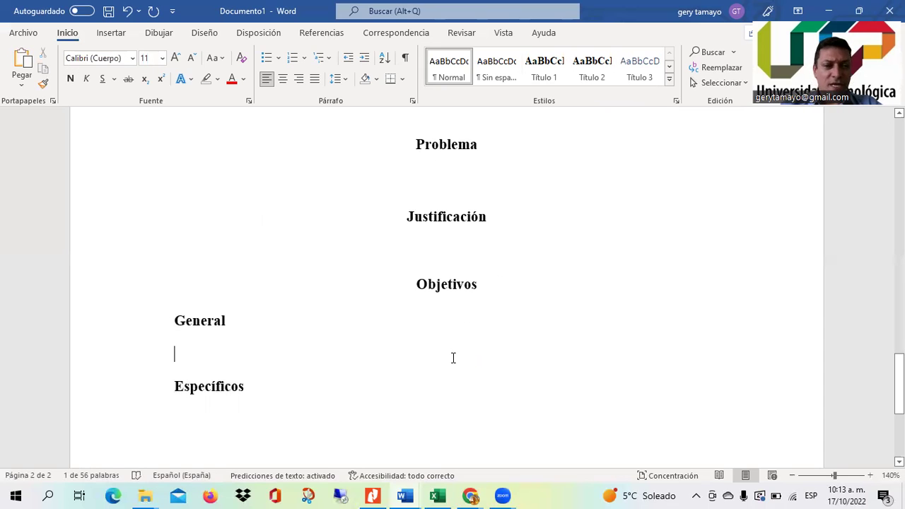
{"action": "key", "text": "Down"}
{"action": "key", "text": "Down"}
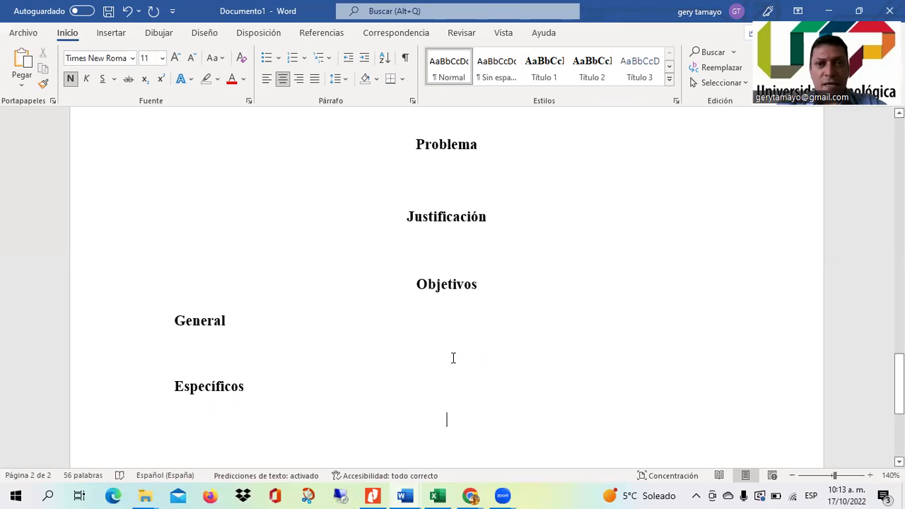
{"action": "key", "text": "Return"}
{"action": "type", "text": "Marco "}
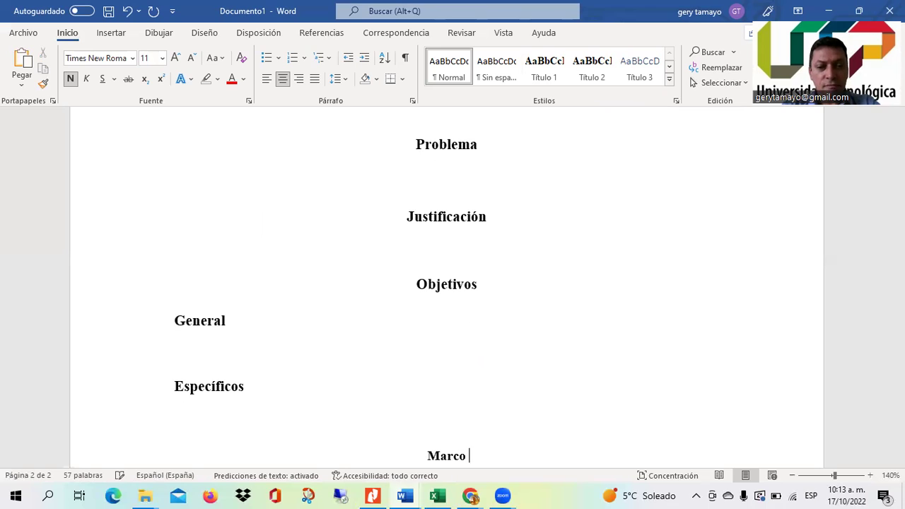
{"action": "type", "text": "Referencial"}
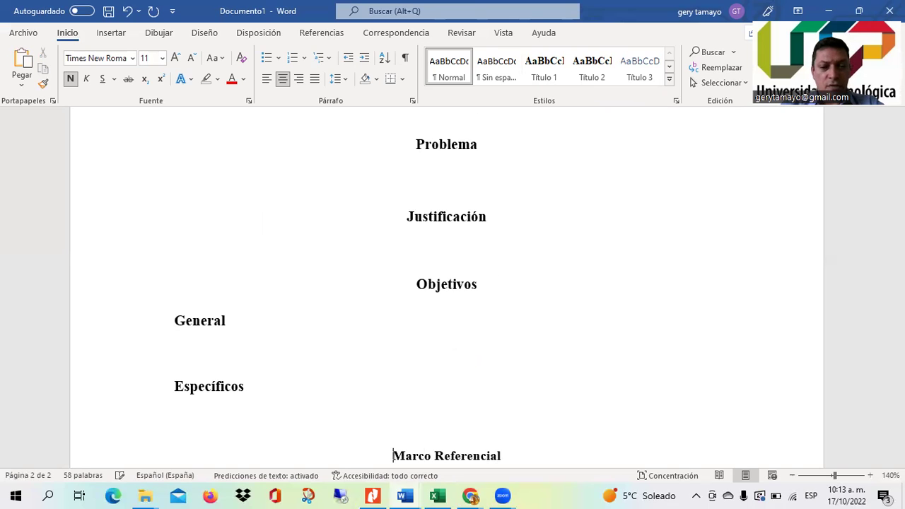
{"action": "left_click_drag", "start_coordinate": [395, 455], "coordinate": [505, 459]}
{"action": "scroll", "coordinate": [453, 358], "scroll_direction": "down", "scroll_amount": 1}
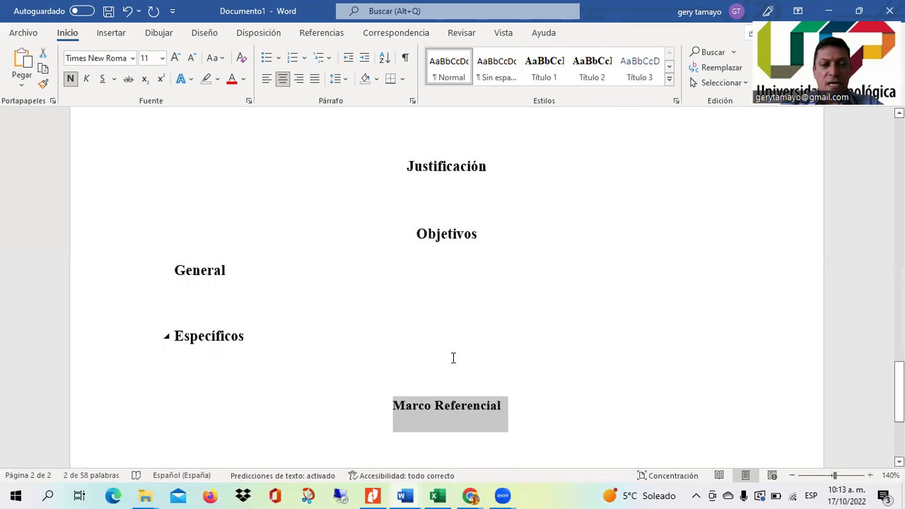
{"action": "left_click", "coordinate": [544, 75]}
Add the subheading "Marco conceptual" below "Marco Referencial" and apply the Título 2 style to it.
{"action": "key", "text": "End"}
{"action": "key", "text": "Return"}
{"action": "scroll", "coordinate": [452, 282], "scroll_direction": "down", "scroll_amount": 1}
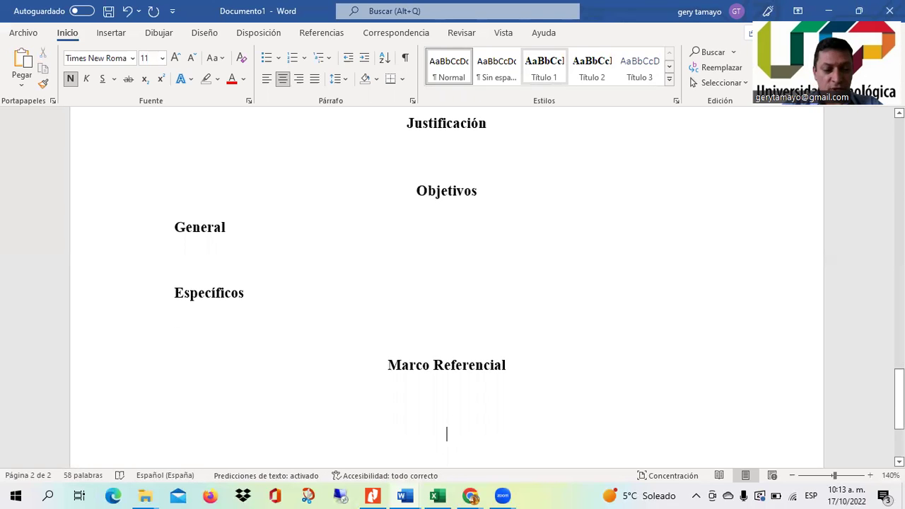
{"action": "type", "text": "MArco "}
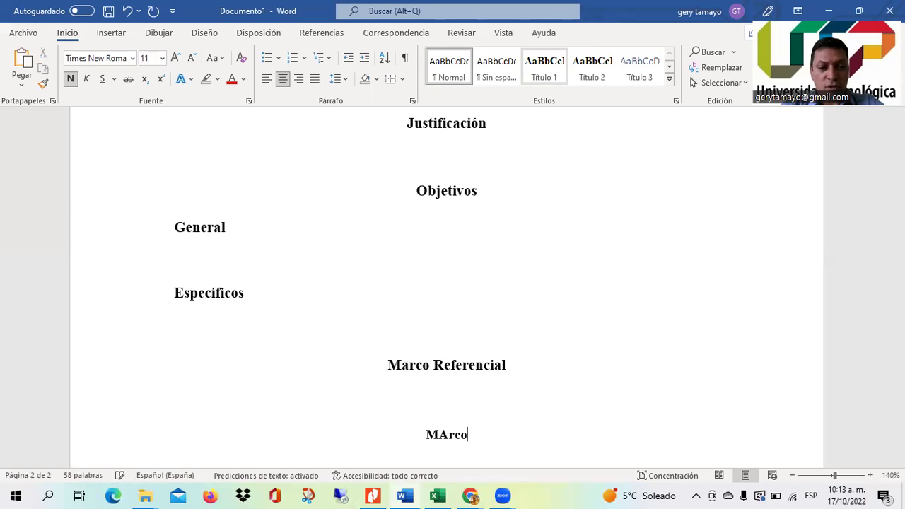
{"action": "type", "text": "concep"}
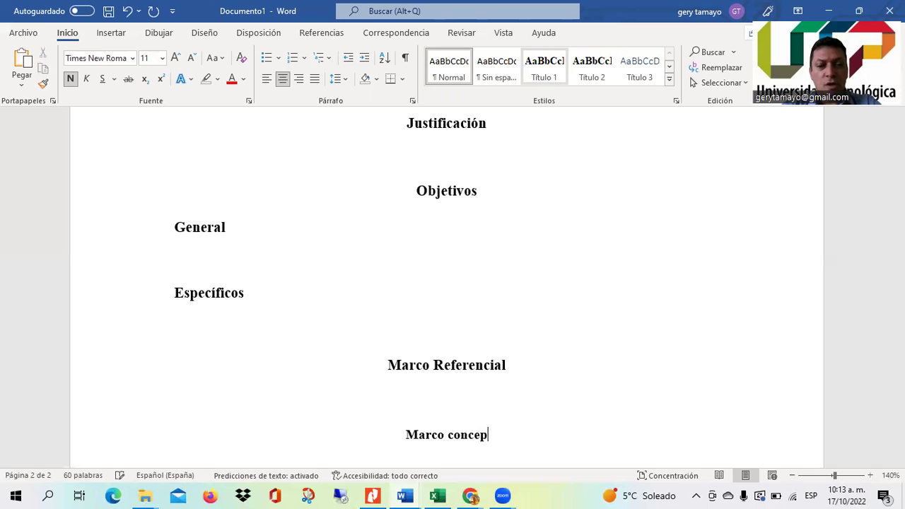
{"action": "type", "text": "tual"}
{"action": "left_click", "coordinate": [447, 398]}
{"action": "key", "text": "ctrl+Down"}
{"action": "key", "text": "ctrl+shift+Down"}
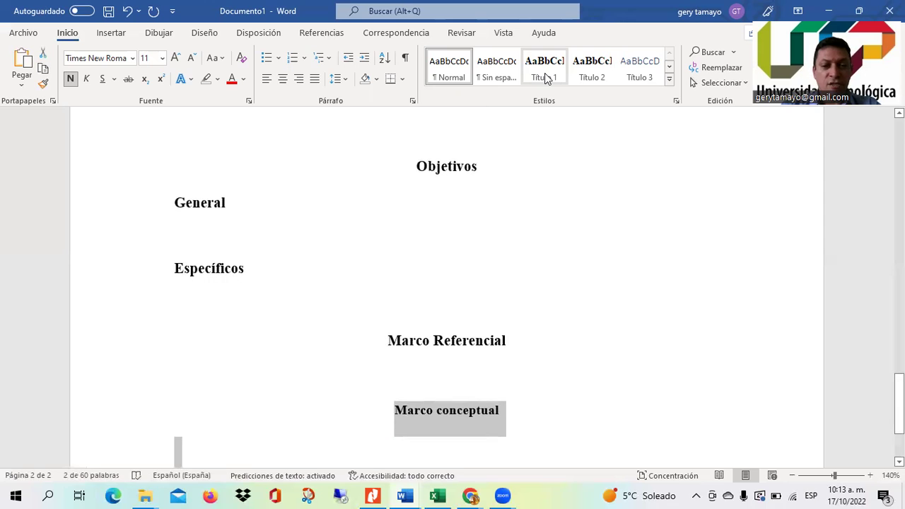
{"action": "left_click", "coordinate": [594, 66]}
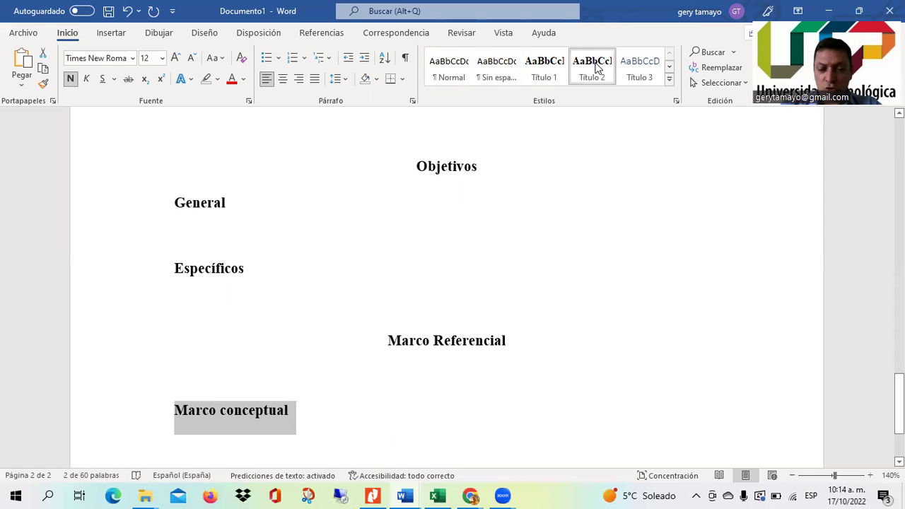
Add the subheading "Marco de antecedentes" below "Marco conceptual", apply the Título 2 style, and leave blank lines beneath it.
{"action": "key", "text": "ctrl+Down"}
{"action": "key", "text": "Return"}
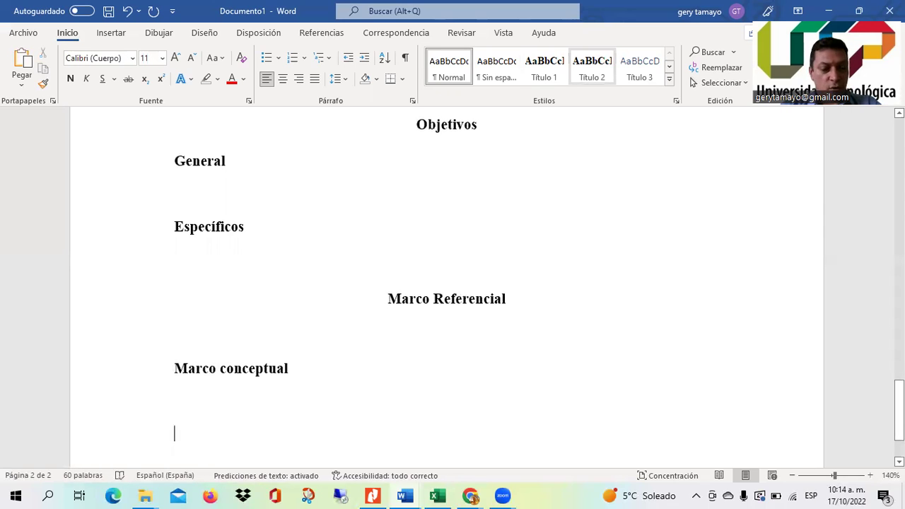
{"action": "type", "text": "Marc"}
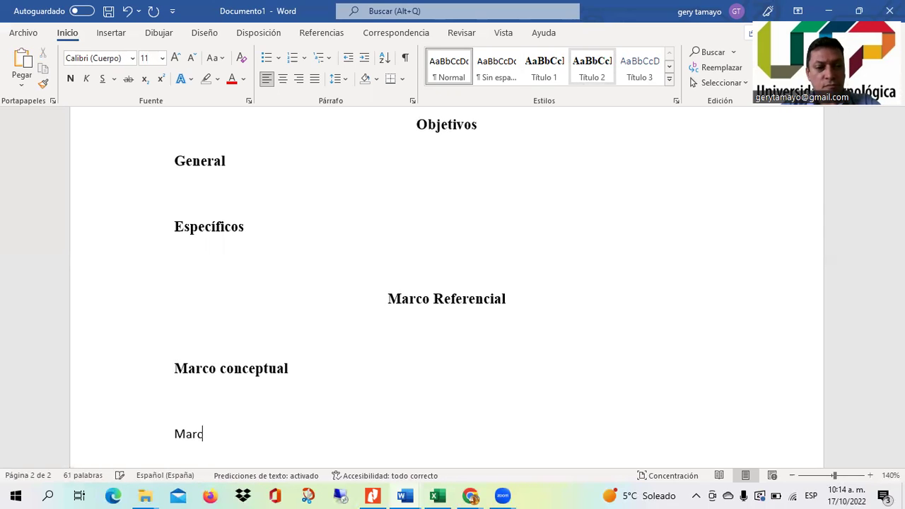
{"action": "type", "text": "o de ante"}
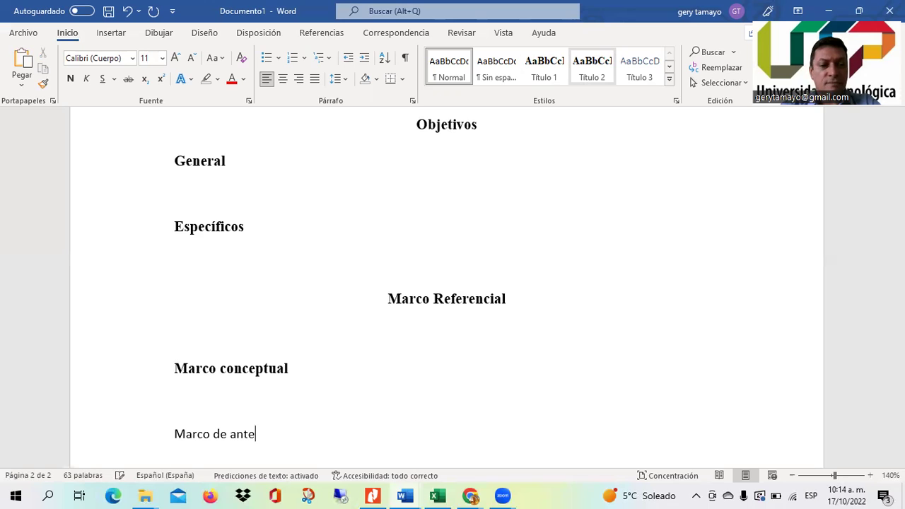
{"action": "type", "text": "cedentes"}
{"action": "left_click", "coordinate": [174, 401]}
{"action": "key", "text": "Down"}
{"action": "key", "text": "shift+Down"}
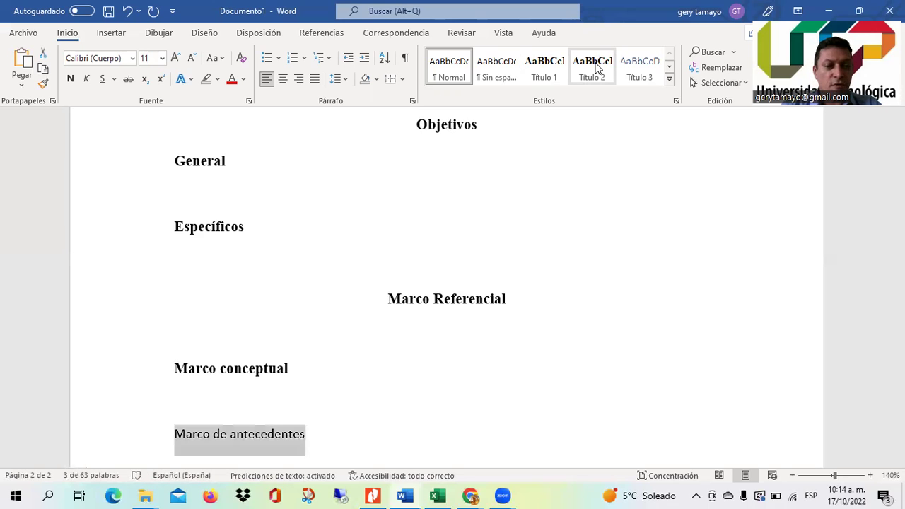
{"action": "left_click", "coordinate": [592, 66]}
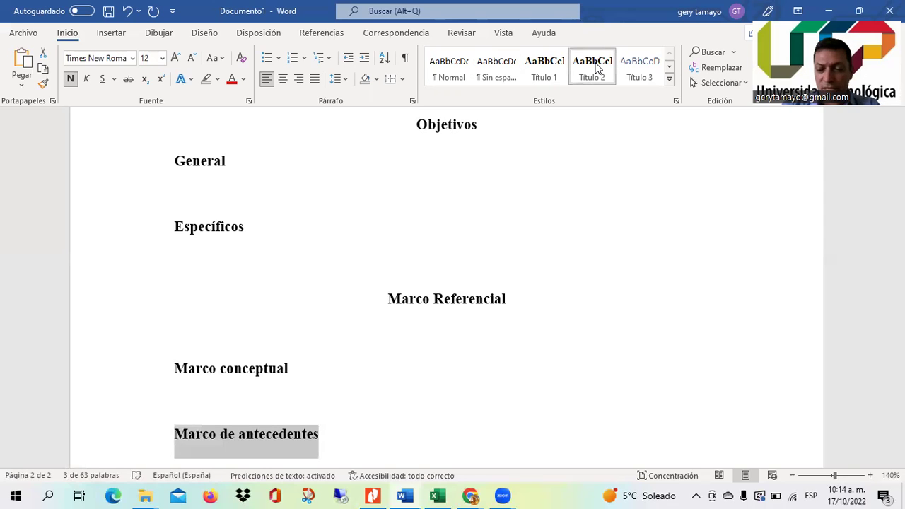
{"action": "key", "text": "End"}
{"action": "key", "text": "Return"}
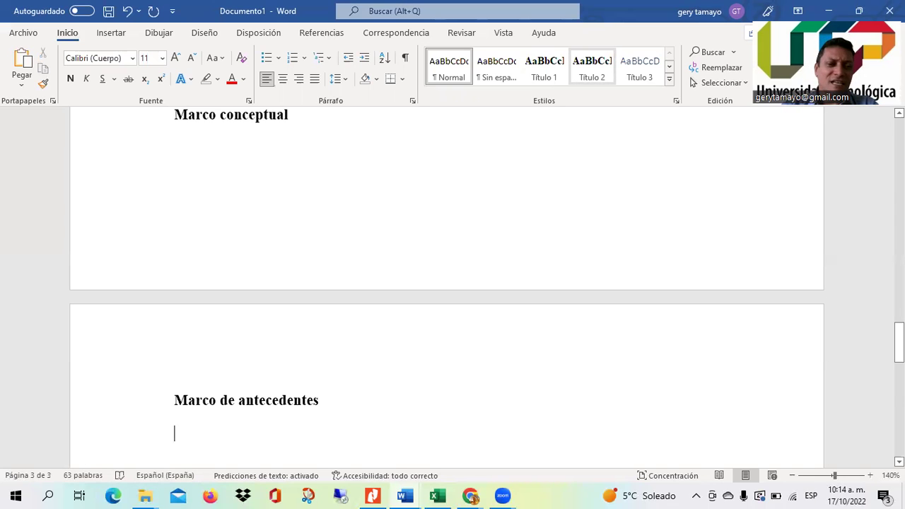
{"action": "scroll", "coordinate": [447, 283], "scroll_direction": "down", "scroll_amount": 1}
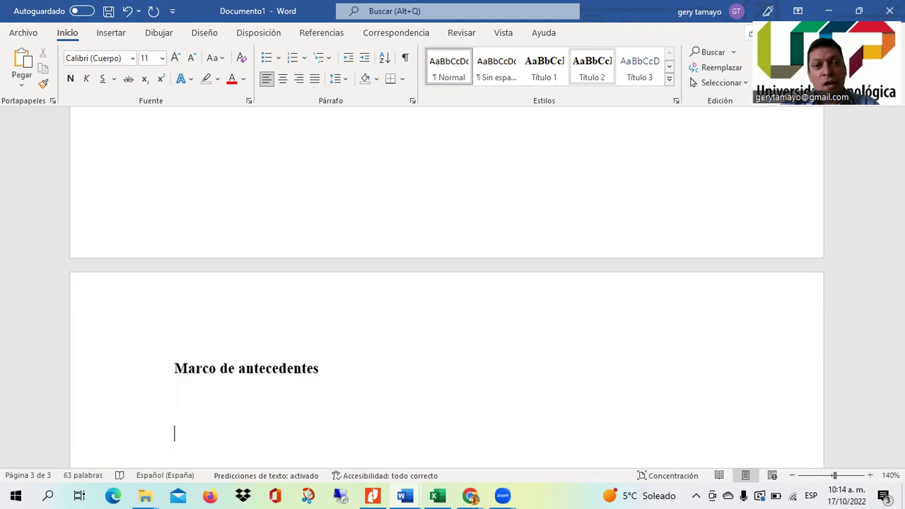
Look over the sections from "Marco Referencial" down to "Marco de antecedentes".
{"action": "key", "text": "Up"}
{"action": "key", "text": "Up"}
{"action": "key", "text": "Up"}
{"action": "key", "text": "Up"}
{"action": "key", "text": "Up"}
{"action": "key", "text": "Up"}
{"action": "key", "text": "Up"}
{"action": "key", "text": "Up"}
{"action": "key", "text": "Up"}
{"action": "key", "text": "Up"}
{"action": "key", "text": "Up"}
{"action": "key", "text": "Up"}
{"action": "key", "text": "Down"}
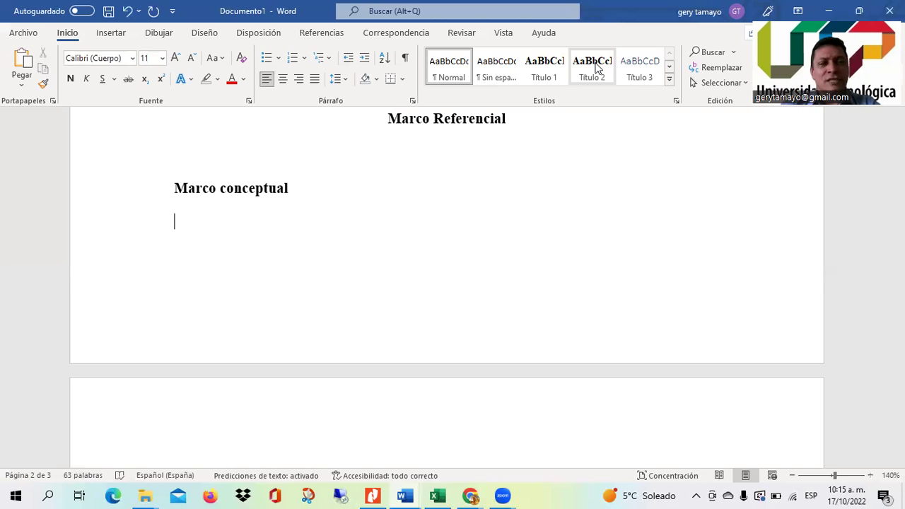
{"action": "key", "text": "Down"}
{"action": "key", "text": "Down"}
{"action": "key", "text": "Down"}
{"action": "key", "text": "Down"}
{"action": "key", "text": "Down"}
{"action": "key", "text": "Down"}
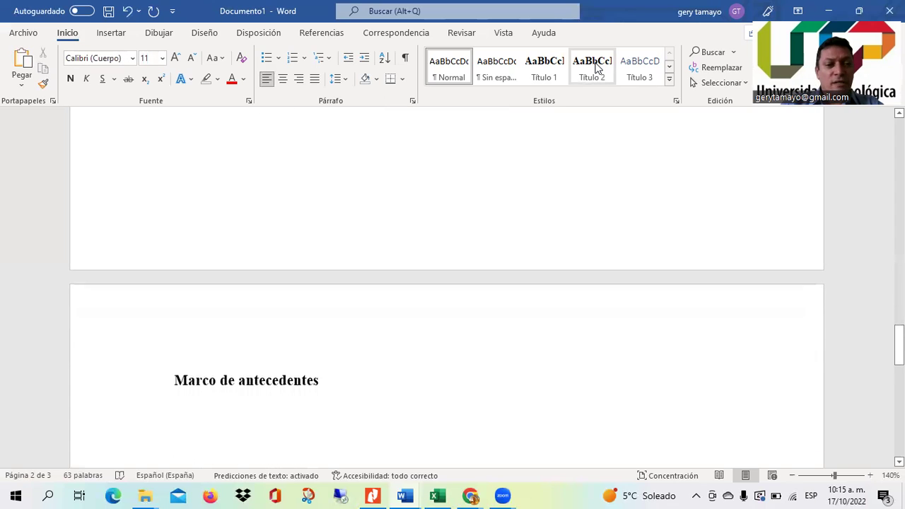
Add the subheading "Marco teórico" below "Marco de antecedentes" and apply the Título 2 style to it.
{"action": "type", "text": "Marco teórico"}
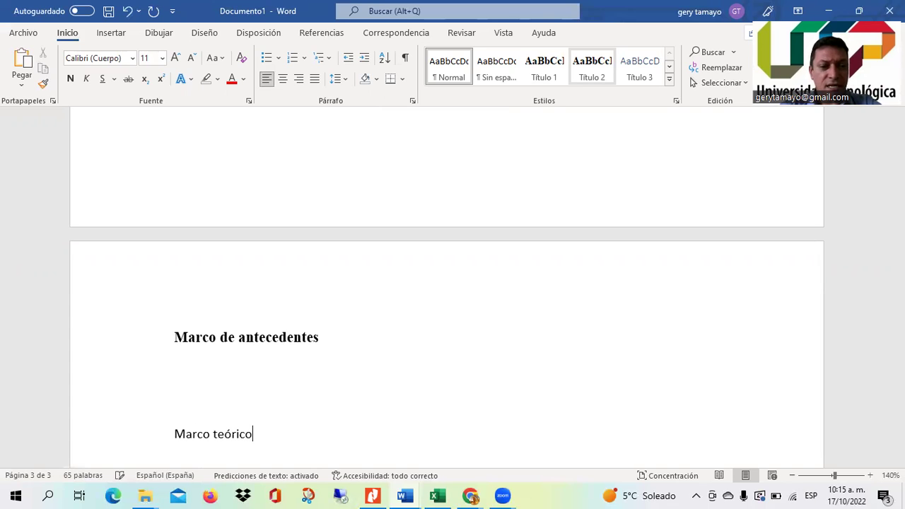
{"action": "key", "text": "Up"}
{"action": "key", "text": "Right"}
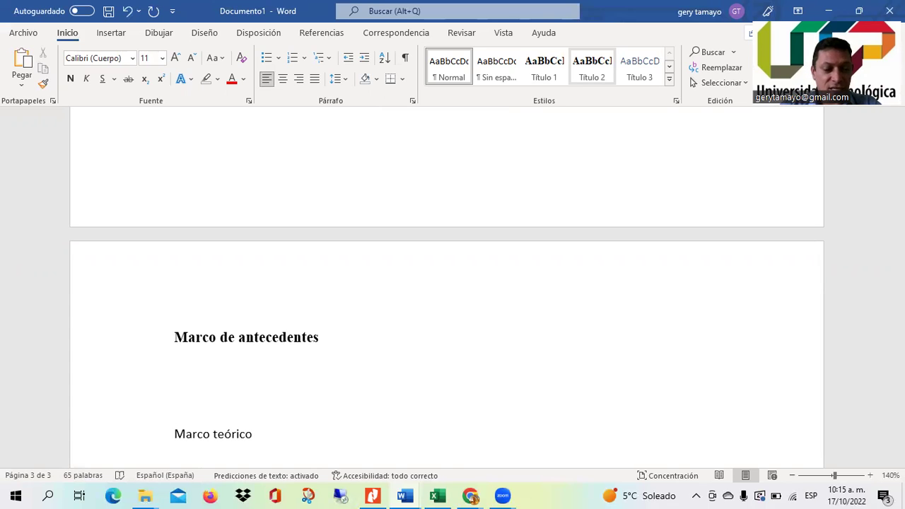
{"action": "key", "text": "shift+Down"}
{"action": "key", "text": "shift+Left"}
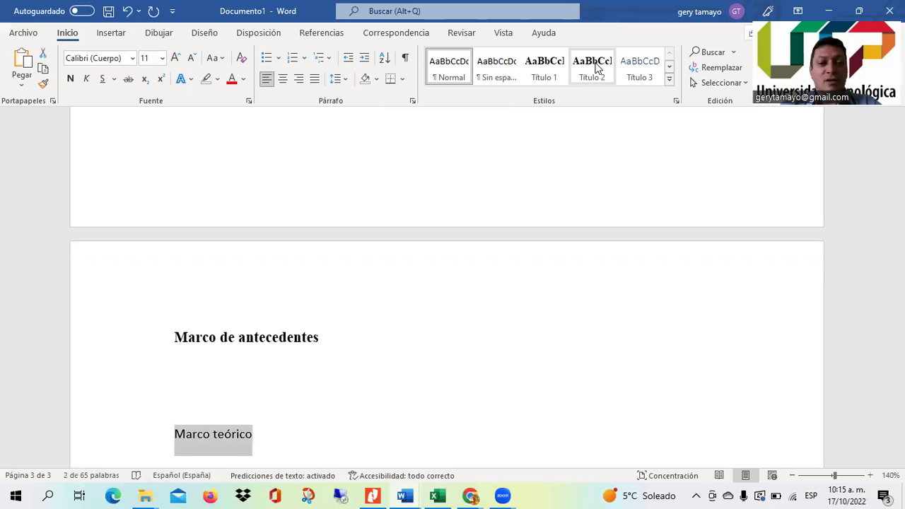
{"action": "left_click", "coordinate": [598, 66]}
{"action": "key", "text": "Right"}
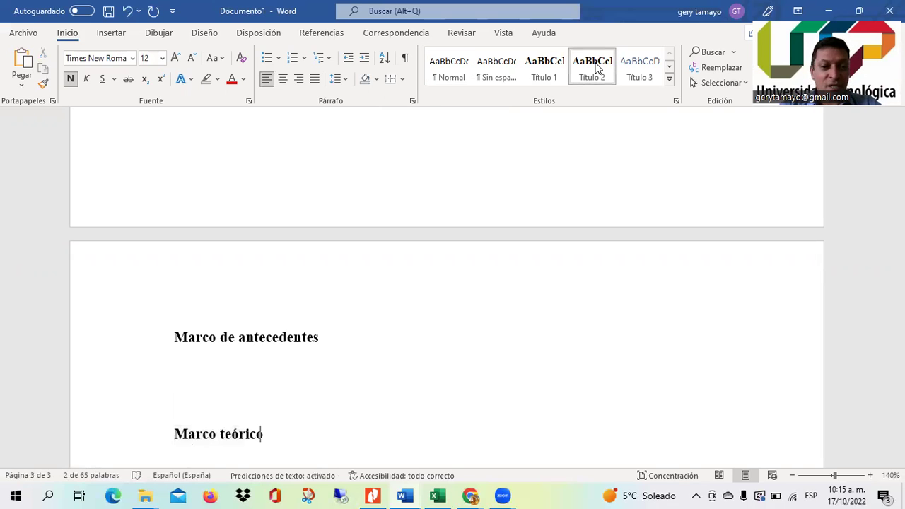
{"action": "key", "text": "Return"}
{"action": "key", "text": "BackSpace"}
{"action": "key", "text": "Left"}
{"action": "key", "text": "Left"}
{"action": "key", "text": "Left"}
{"action": "key", "text": "Left"}
{"action": "key", "text": "Left"}
{"action": "key", "text": "Left"}
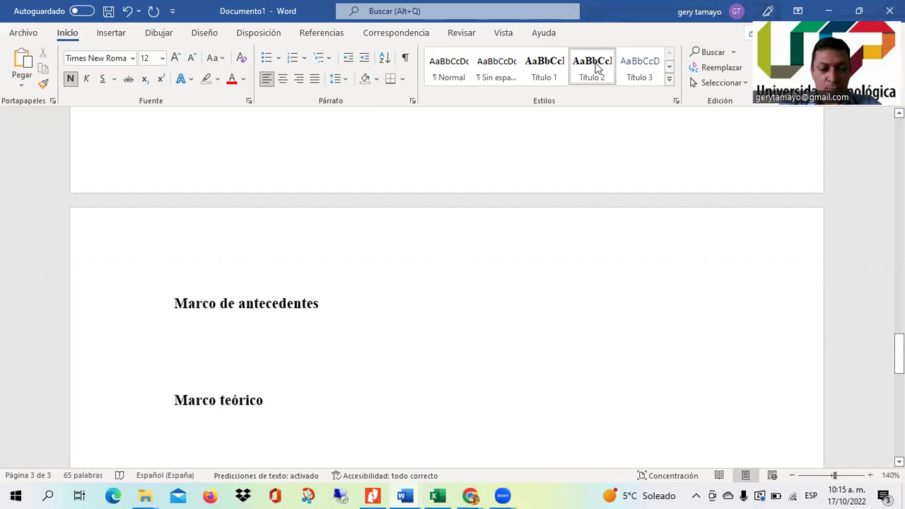
Capitalise the second word of the "Marco Teórico" subheading and leave blank lines beneath it.
{"action": "type", "text": "T"}
{"action": "key", "text": "Delete"}
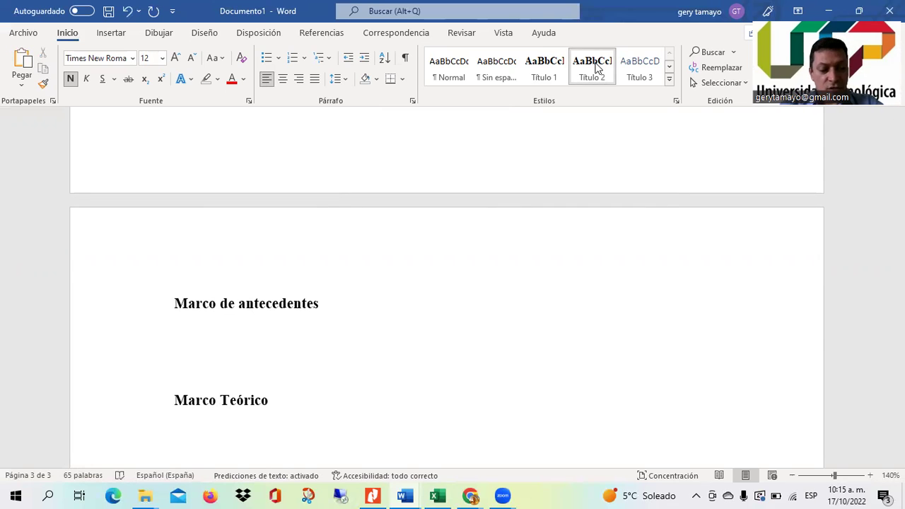
{"action": "key", "text": "End"}
{"action": "key", "text": "Return"}
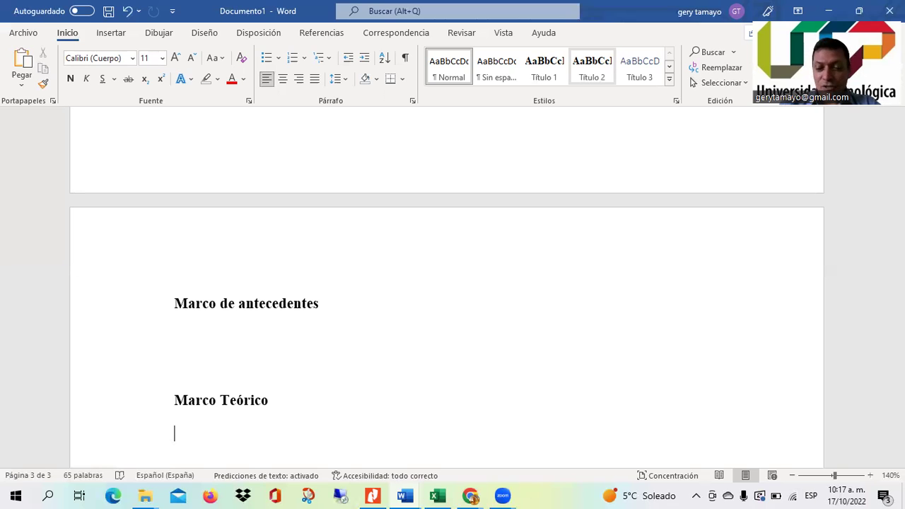
{"action": "key", "text": "Return"}
{"action": "key", "text": "Return"}
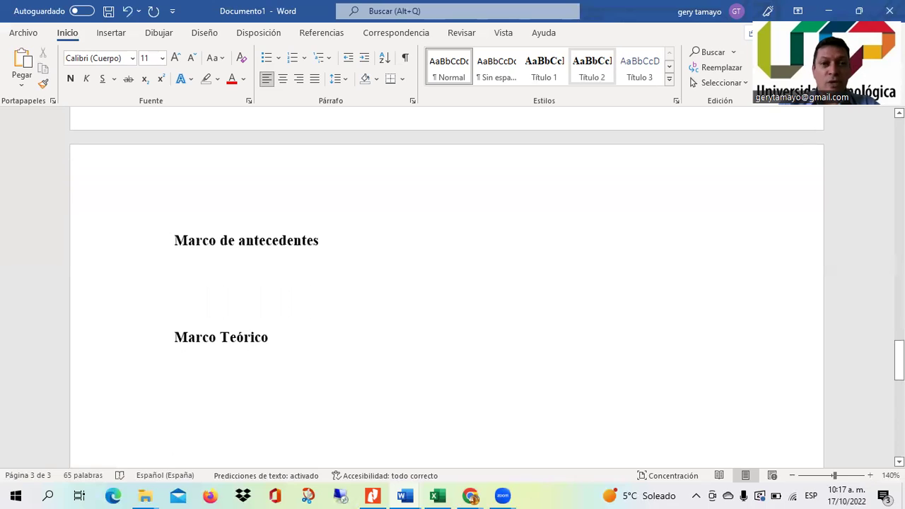
Add the subheading "Marco Contextual" below "Marco Teórico" and apply the Título 2 style to it.
{"action": "type", "text": "Marco"}
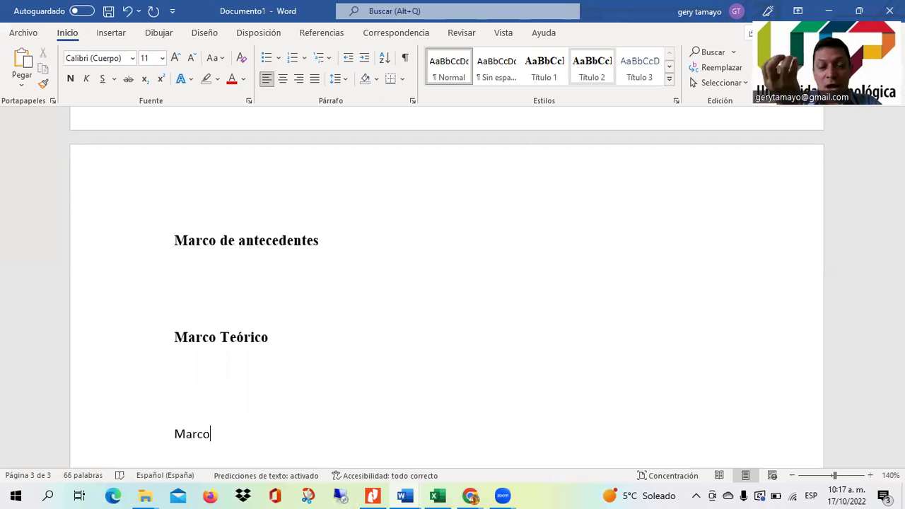
{"action": "type", "text": " Con"}
{"action": "type", "text": "t"}
{"action": "key", "text": "BackSpace"}
{"action": "type", "text": "ntextual"}
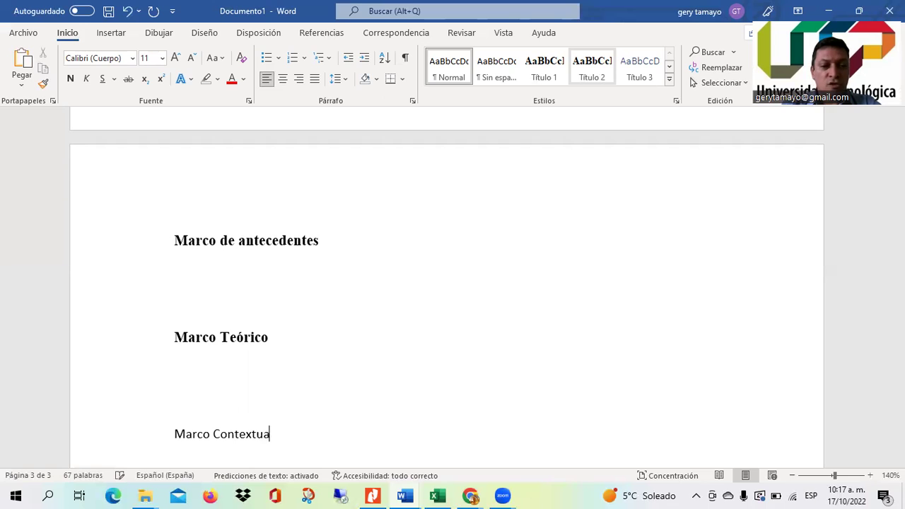
{"action": "key", "text": "Home"}
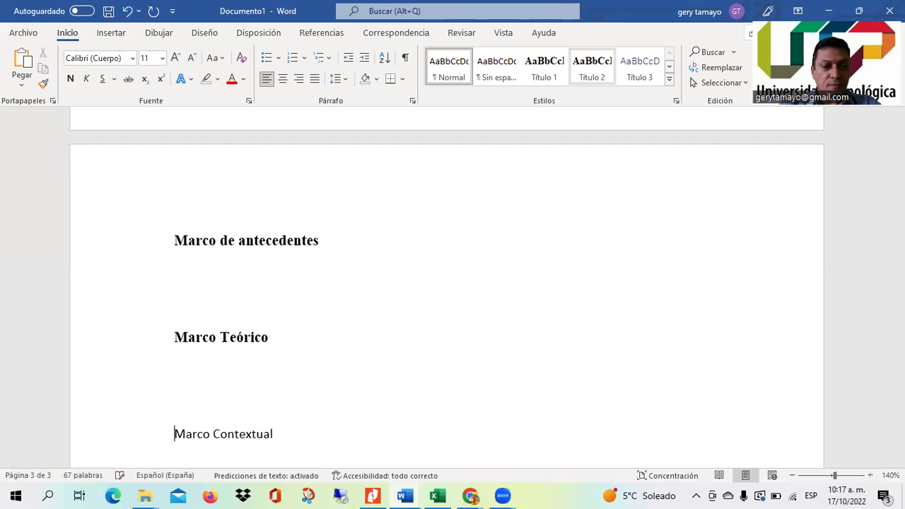
{"action": "key", "text": "shift+Down"}
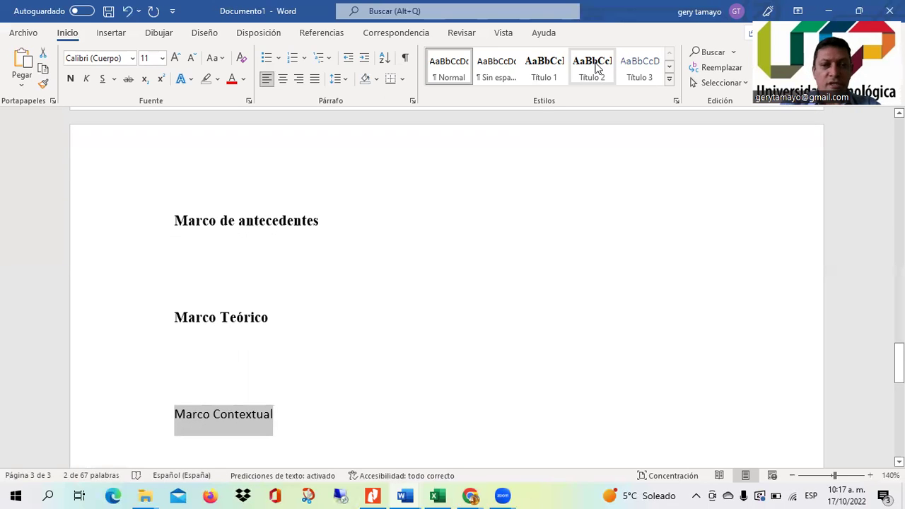
{"action": "left_click", "coordinate": [592, 67]}
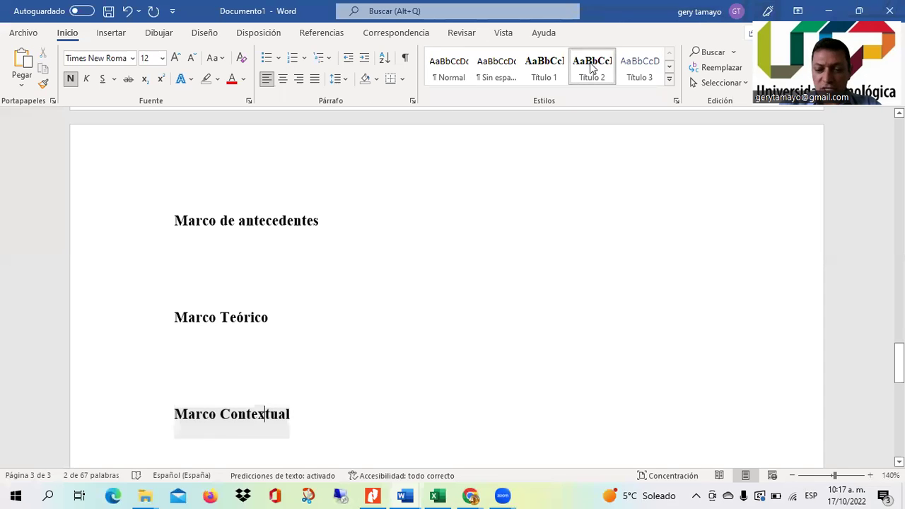
{"action": "key", "text": "Right"}
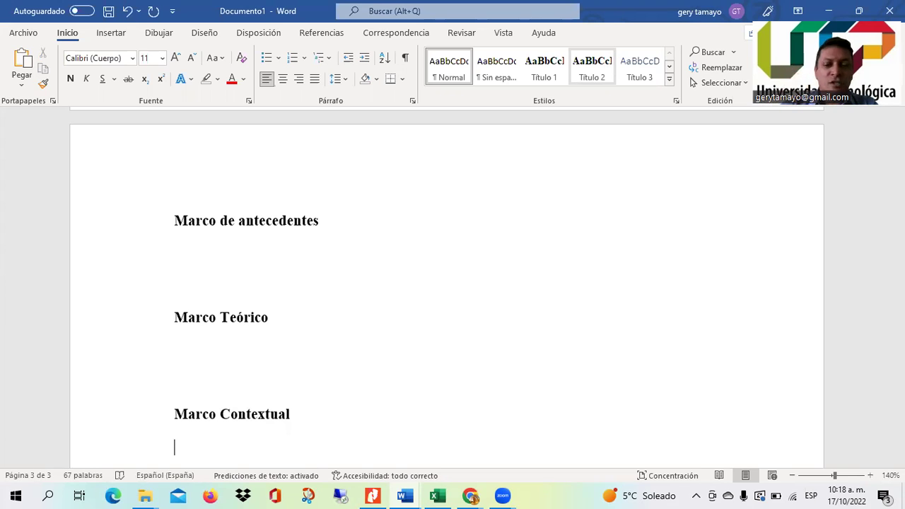
Add the subheading "Marco Legal" below "Marco Contextual", apply the Título 2 style, and leave a blank line beneath it.
{"action": "scroll", "coordinate": [447, 283], "scroll_direction": "down", "scroll_amount": 1}
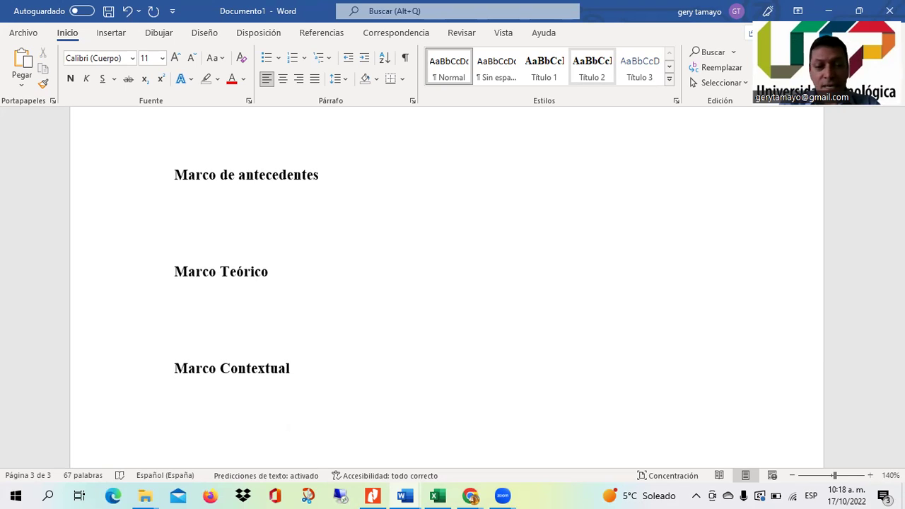
{"action": "key", "text": "Return"}
{"action": "type", "text": "Marco"}
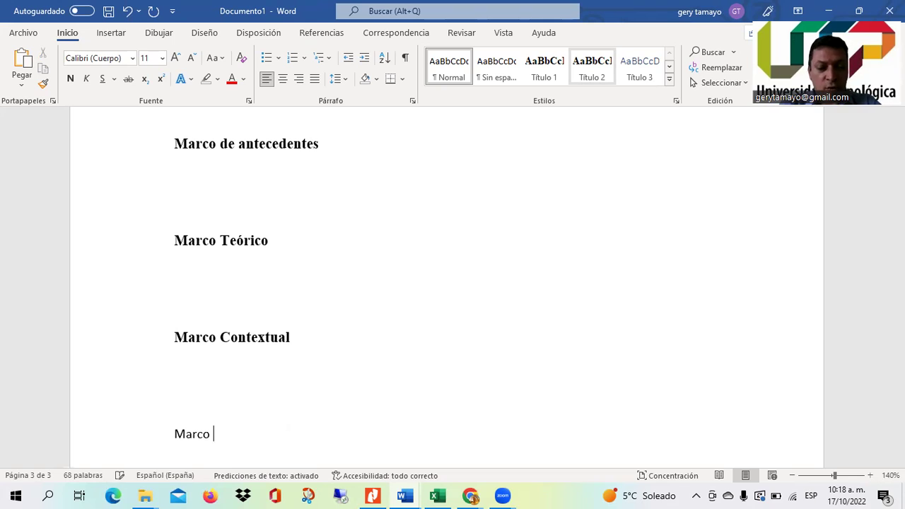
{"action": "type", "text": " Legal"}
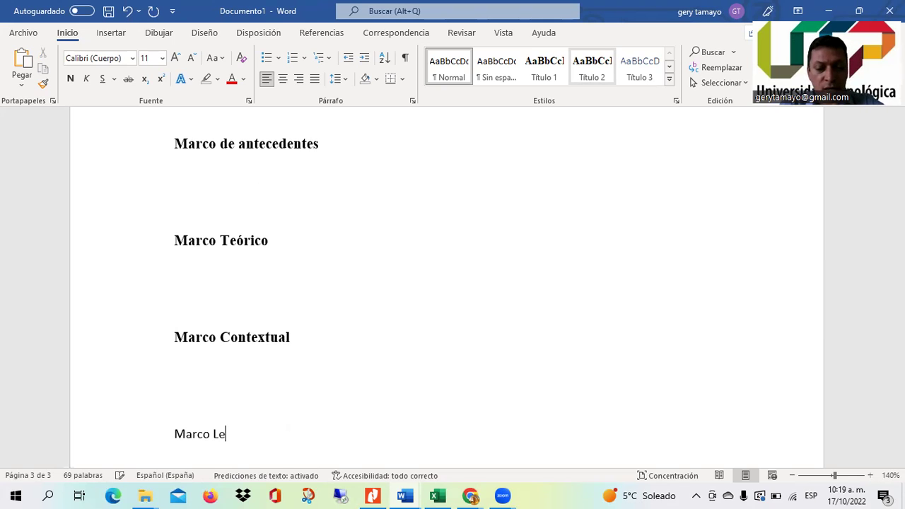
{"action": "key", "text": "Up"}
{"action": "key", "text": "Right"}
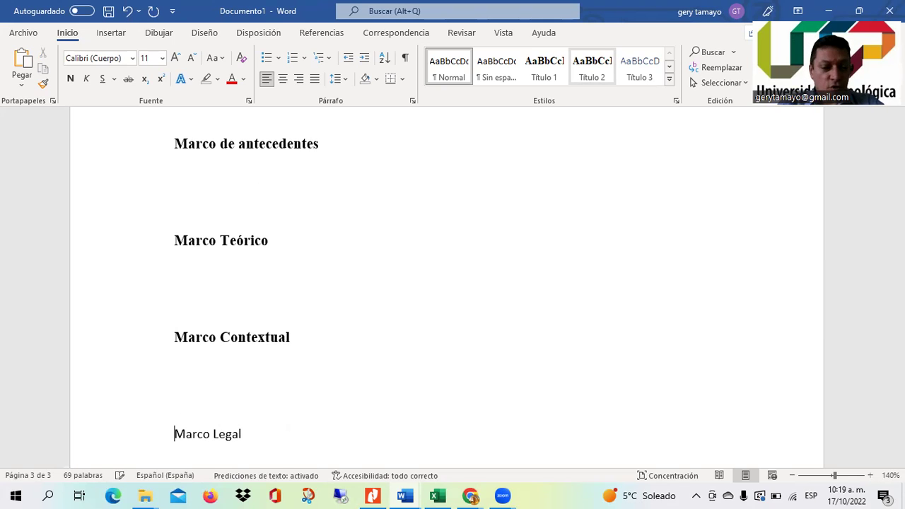
{"action": "key", "text": "shift+Down"}
{"action": "left_click", "coordinate": [591, 68]}
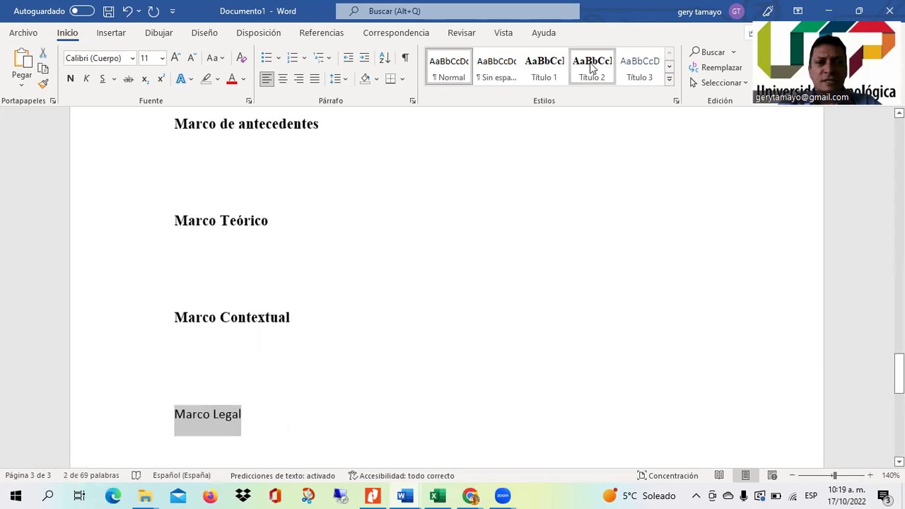
{"action": "key", "text": "End"}
{"action": "key", "text": "Return"}
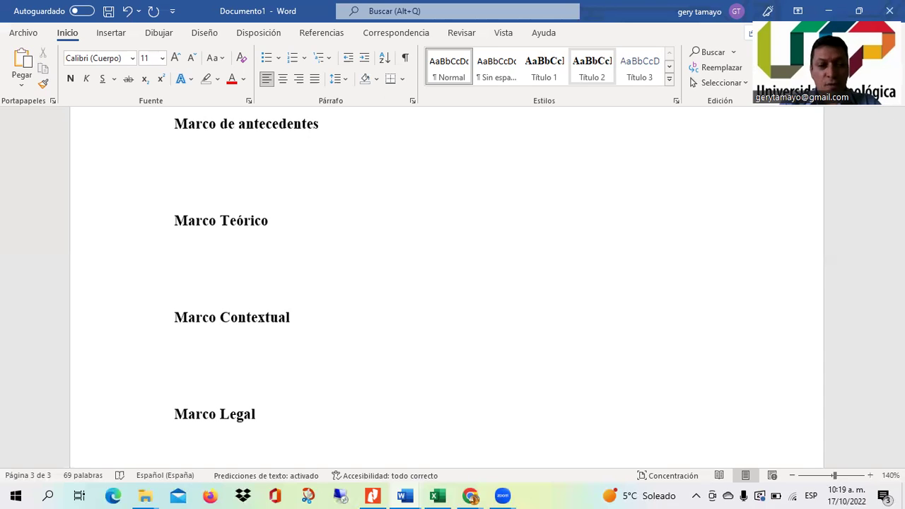
Split the document window into two panes and insert an extra blank line below "Marco Teórico".
{"action": "scroll", "coordinate": [447, 287], "scroll_direction": "down", "scroll_amount": 1}
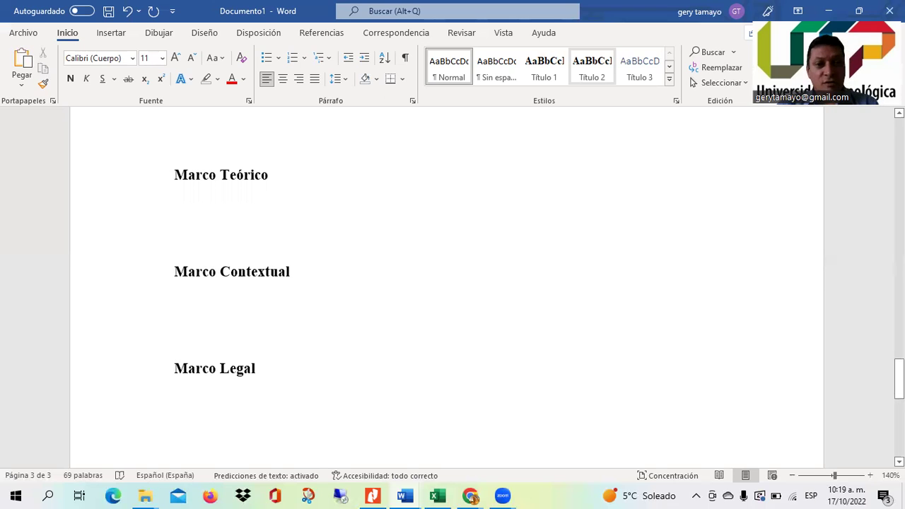
{"action": "key", "text": "Up"}
{"action": "key", "text": "Up"}
{"action": "key", "text": "Up"}
{"action": "key", "text": "Up"}
{"action": "key", "text": "Up"}
{"action": "key", "text": "Up"}
{"action": "key", "text": "Up"}
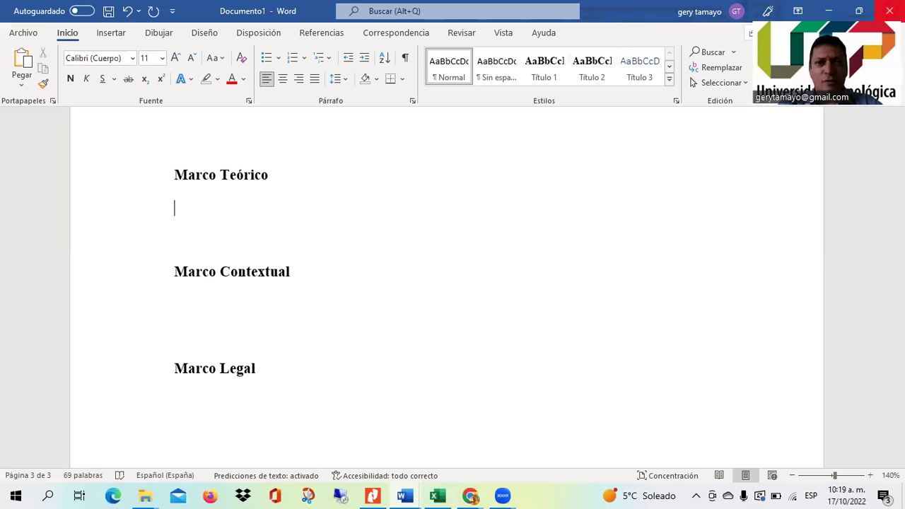
{"action": "left_click", "coordinate": [504, 34]}
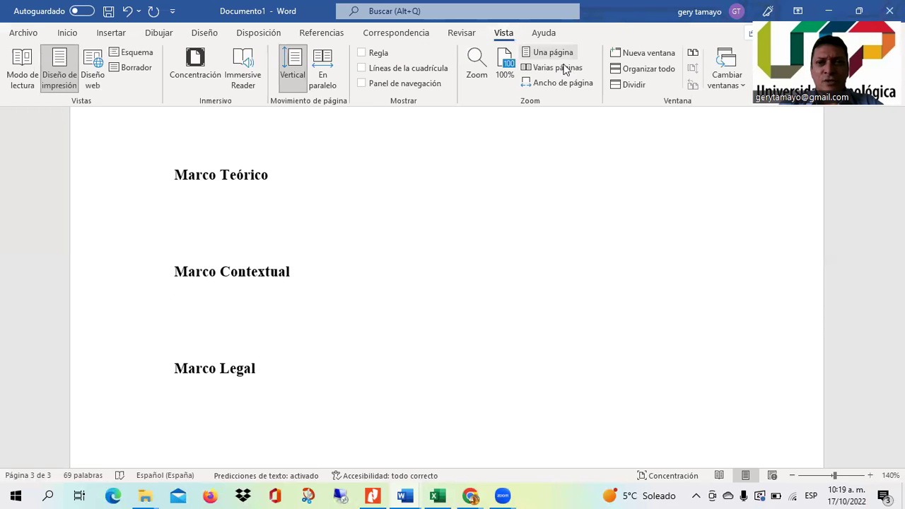
{"action": "left_click", "coordinate": [633, 86]}
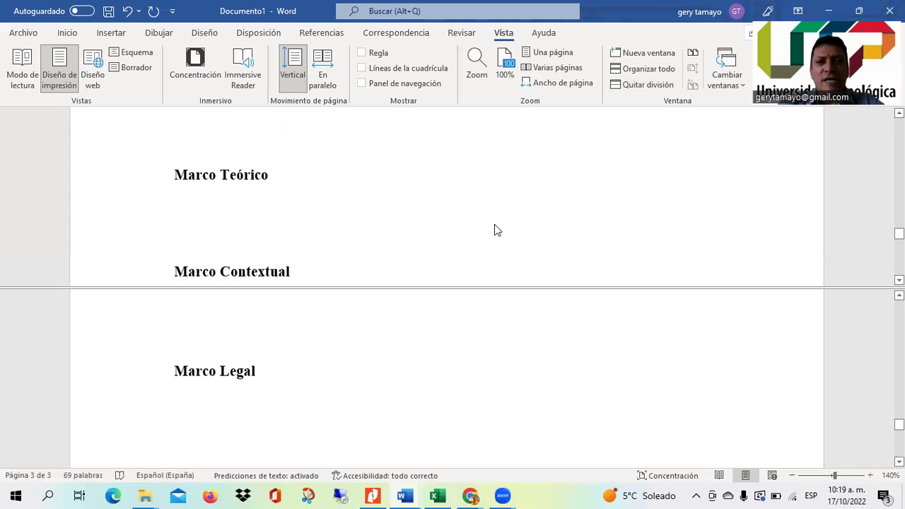
{"action": "key", "text": "Left"}
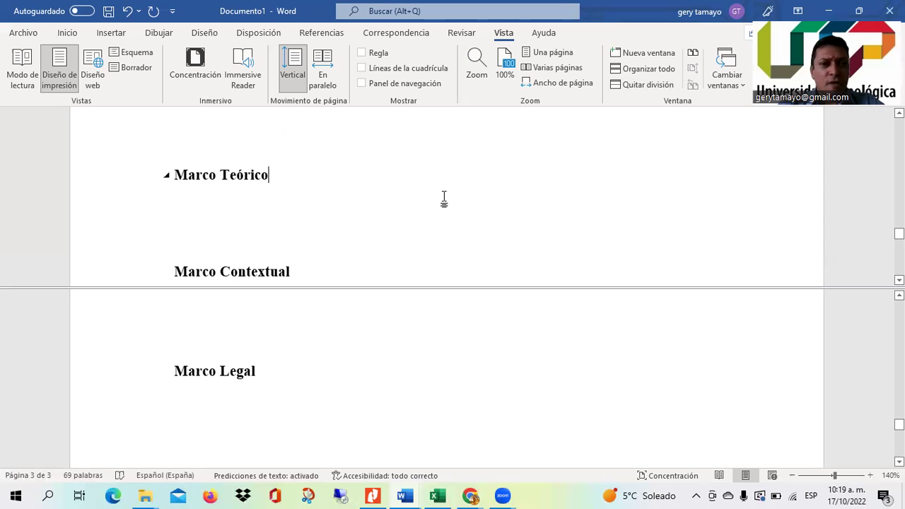
{"action": "key", "text": "Return"}
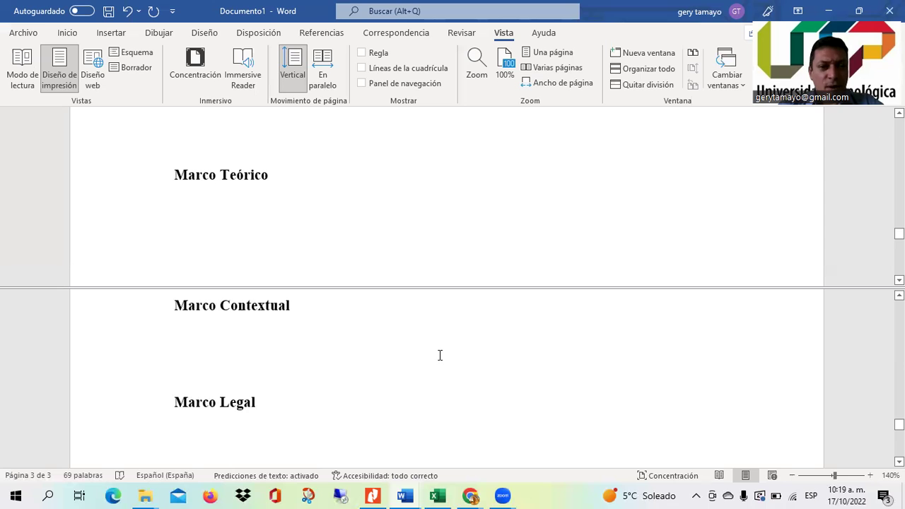
Arrange the split view with the document title in the upper pane and the "Marco Teórico" section in the lower one.
{"action": "scroll", "coordinate": [445, 378], "scroll_direction": "up", "scroll_amount": 2}
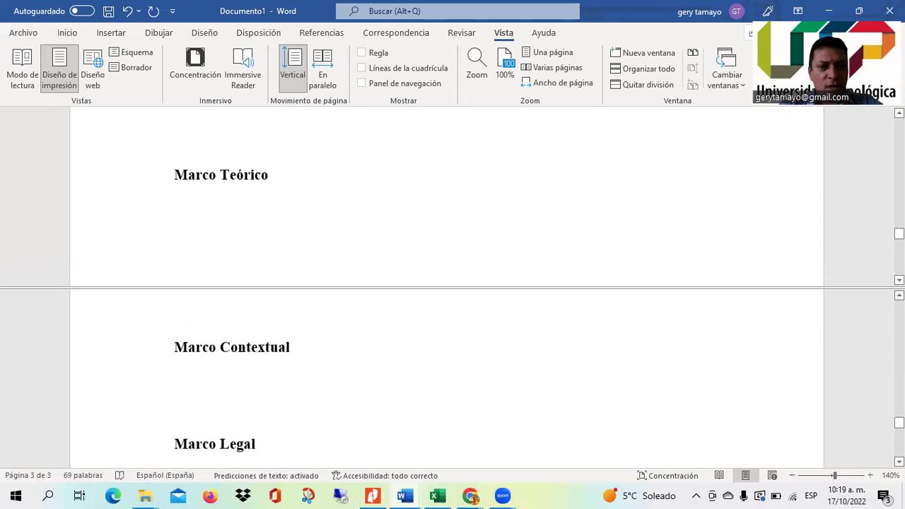
{"action": "scroll", "coordinate": [445, 378], "scroll_direction": "up", "scroll_amount": 3}
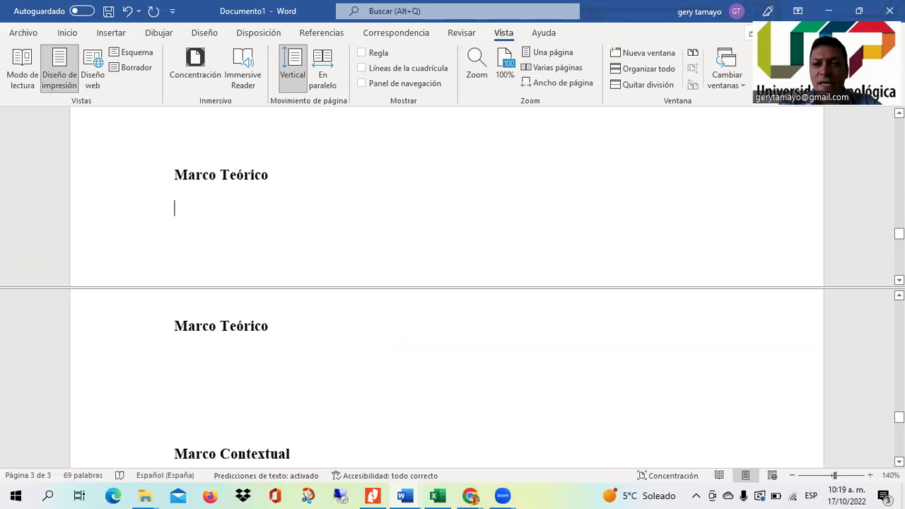
{"action": "left_click_drag", "start_coordinate": [899, 234], "coordinate": [899, 125]}
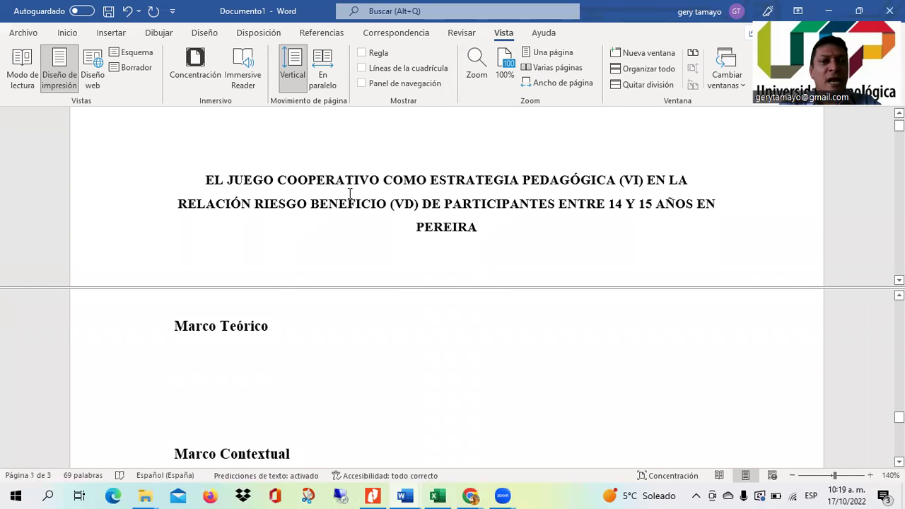
Add the line "Juegos cooperativos" below "Marco Teórico", with a blank line separating the two and another beneath it.
{"action": "left_click", "coordinate": [238, 359]}
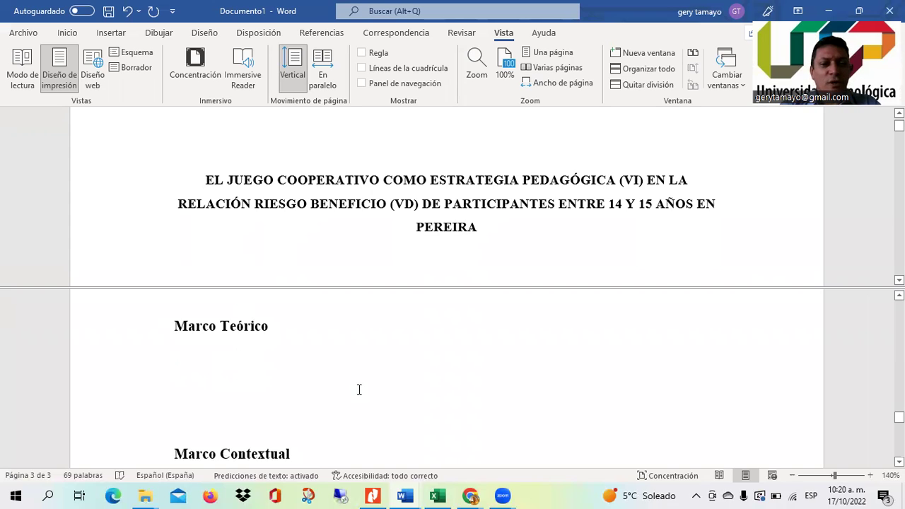
{"action": "key", "text": "BackSpace"}
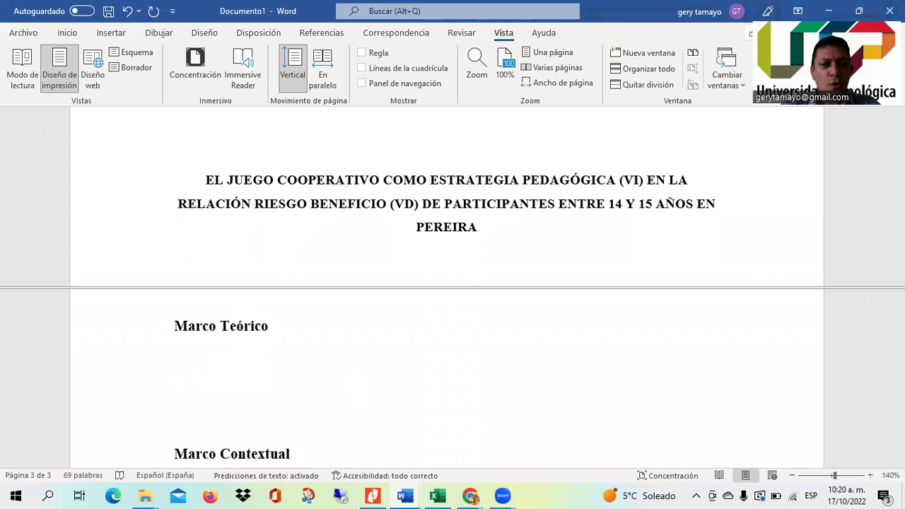
{"action": "type", "text": "Juegos coope"}
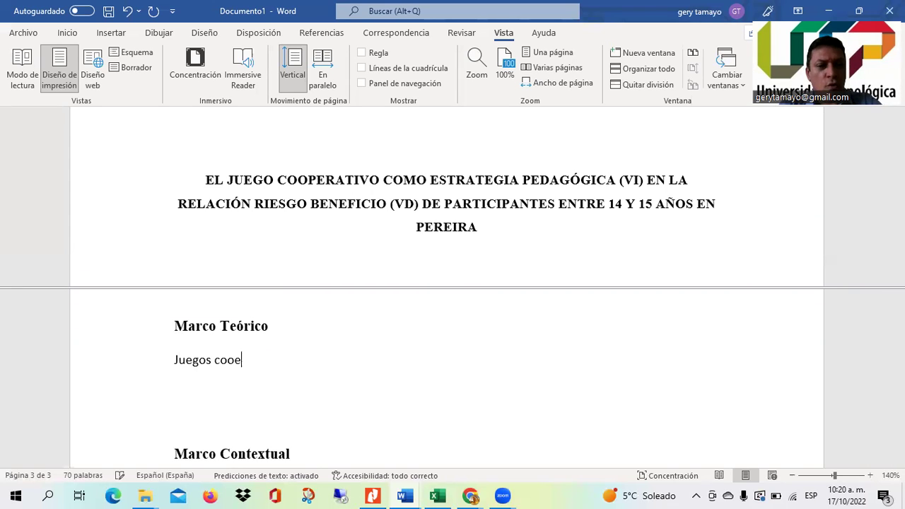
{"action": "type", "text": "rativos"}
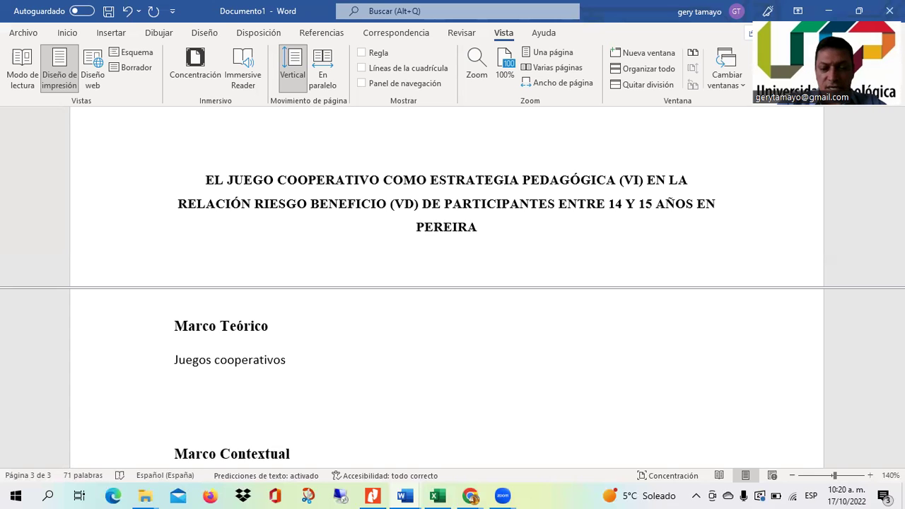
{"action": "key", "text": "Return"}
{"action": "left_click", "coordinate": [175, 360]}
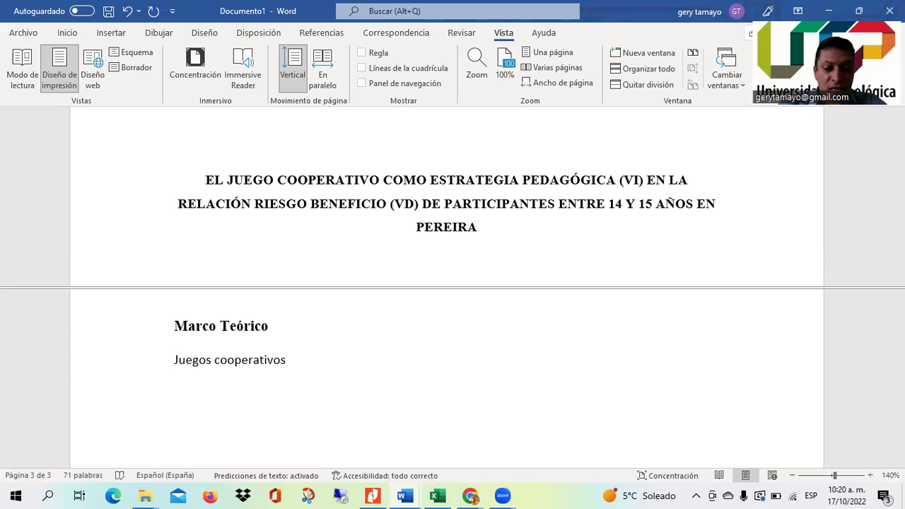
{"action": "key", "text": "Return"}
Modify the Título 3 style to use the Automático font colour, bold and a 12 pt size.
{"action": "triple_click", "coordinate": [329, 380]}
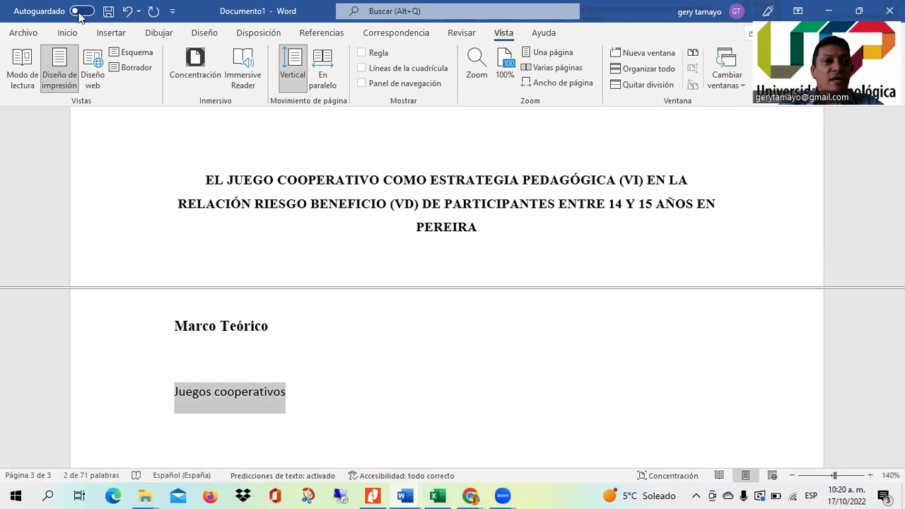
{"action": "left_click", "coordinate": [67, 34]}
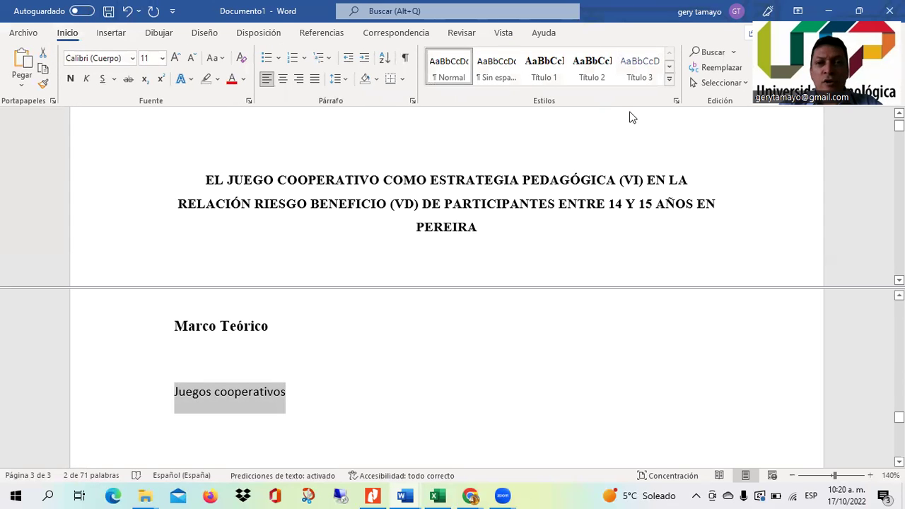
{"action": "right_click", "coordinate": [642, 64]}
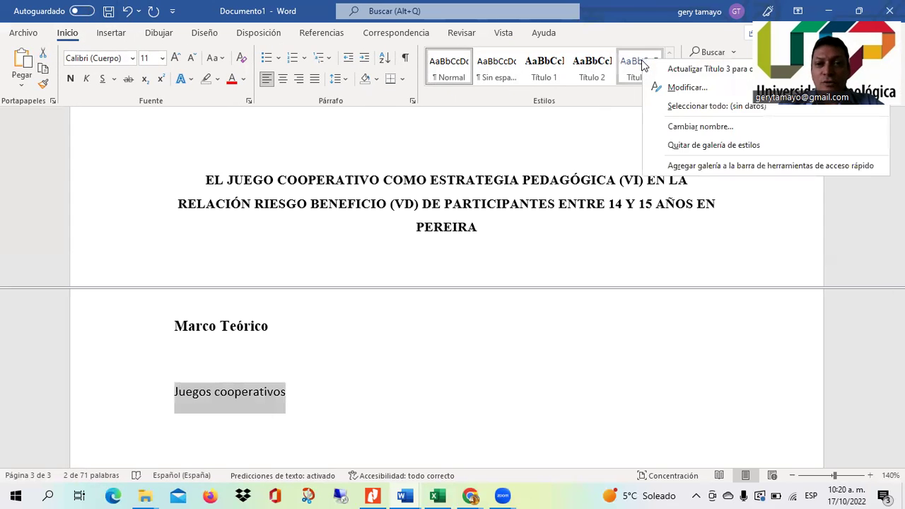
{"action": "left_click", "coordinate": [685, 88]}
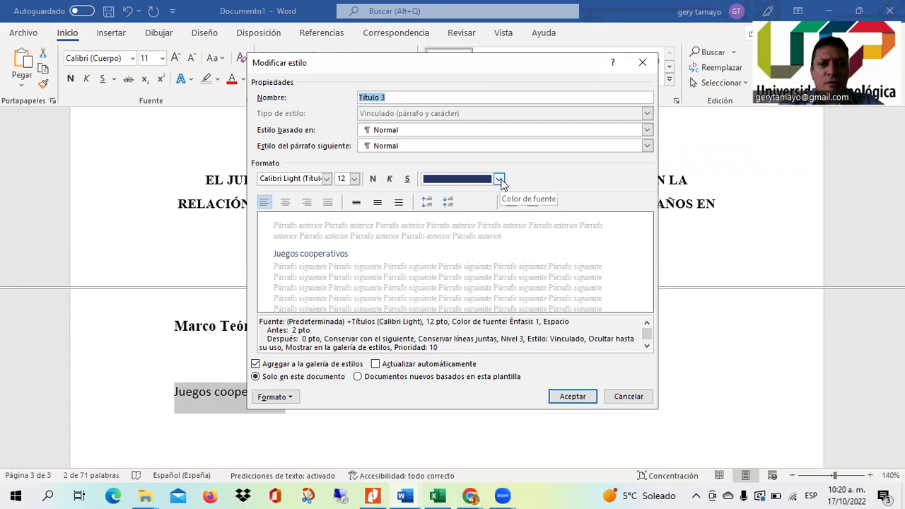
{"action": "left_click", "coordinate": [499, 179]}
{"action": "left_click", "coordinate": [481, 201]}
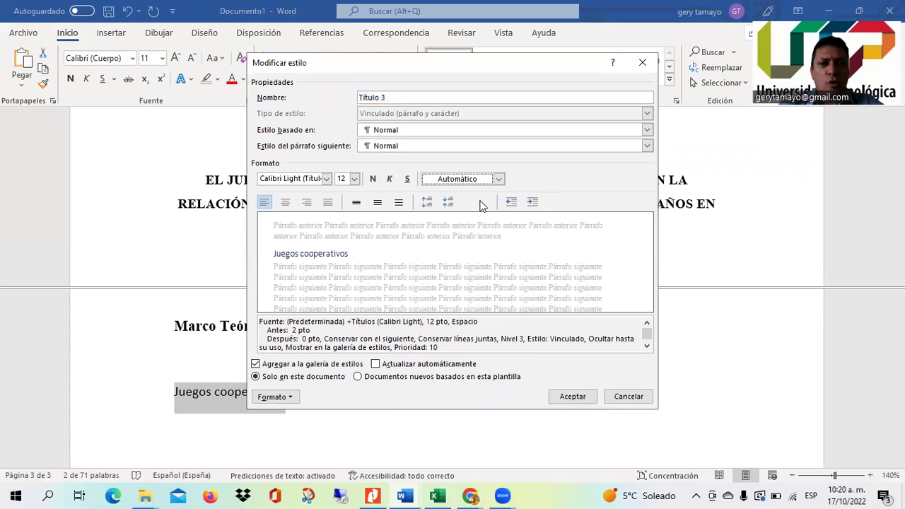
{"action": "left_click", "coordinate": [373, 181]}
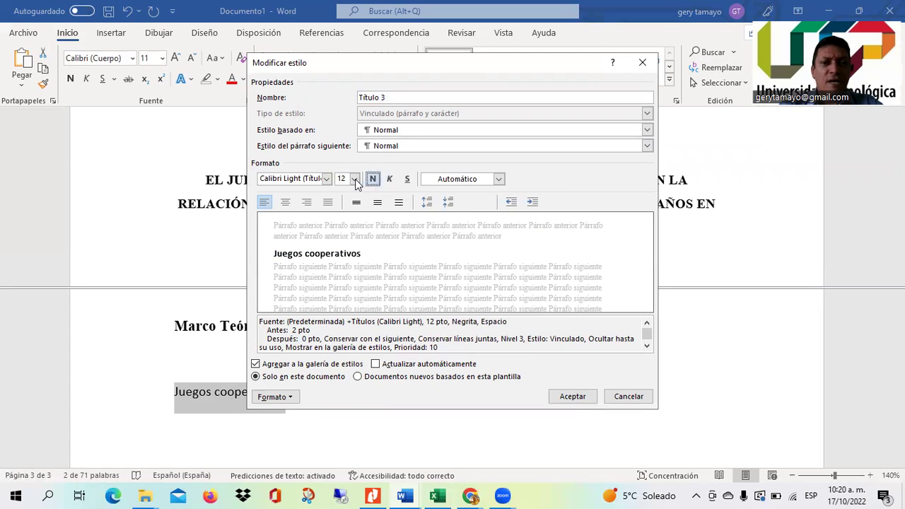
{"action": "left_click", "coordinate": [355, 180]}
{"action": "left_click", "coordinate": [341, 226]}
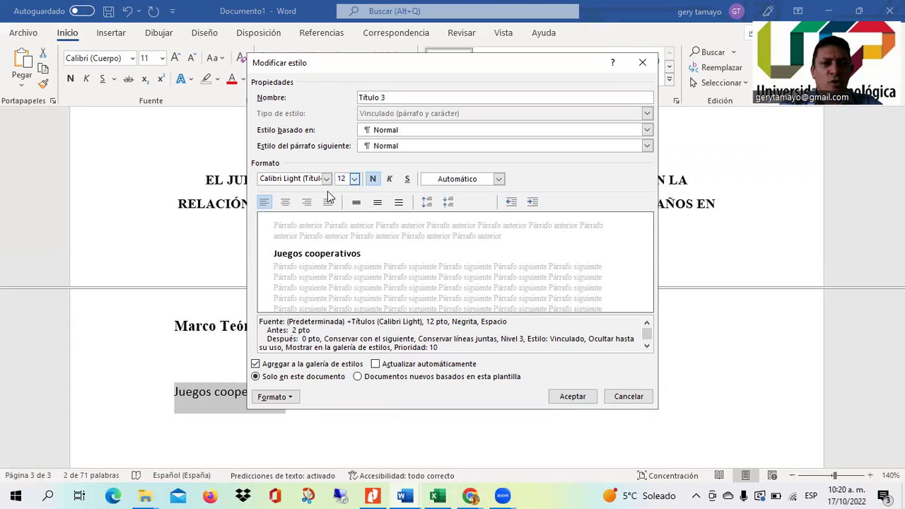
Set the Título 3 style to left-aligned Times New Roman italic and enable automatic updating.
{"action": "left_click", "coordinate": [327, 179]}
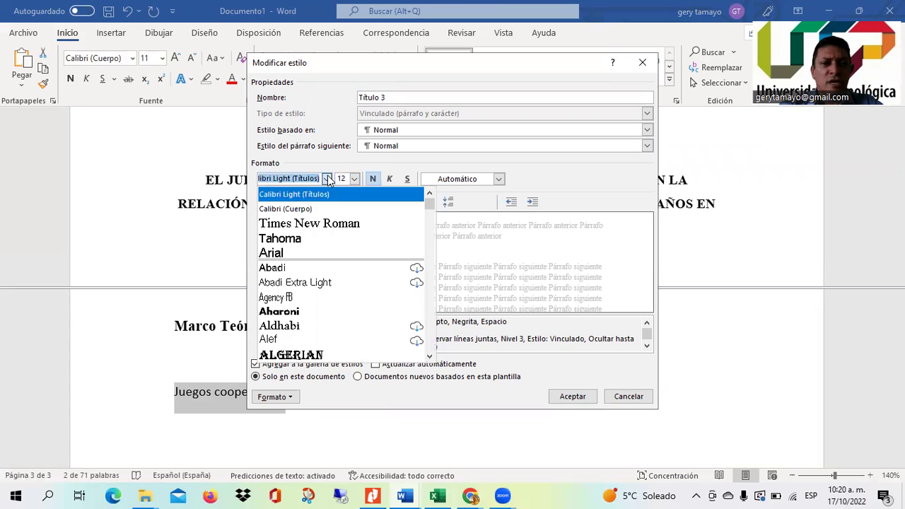
{"action": "left_click", "coordinate": [321, 225]}
{"action": "left_click", "coordinate": [264, 202]}
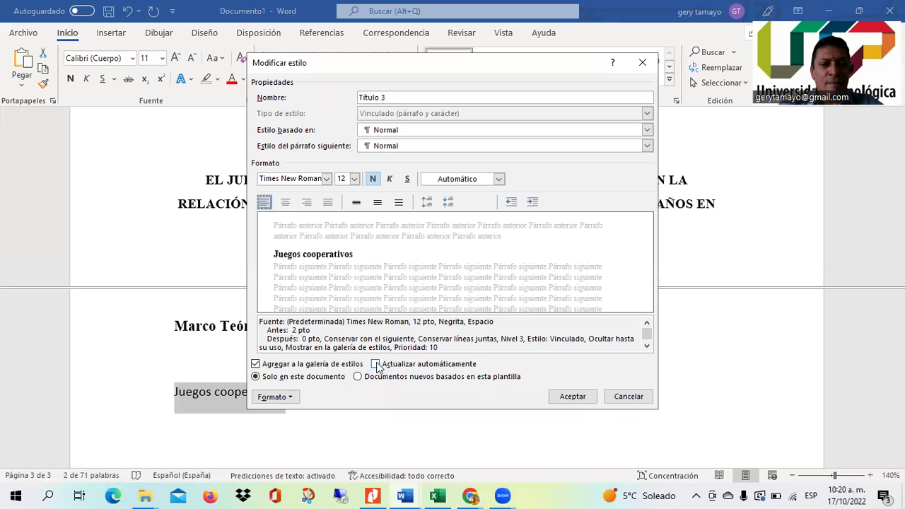
{"action": "left_click", "coordinate": [376, 364]}
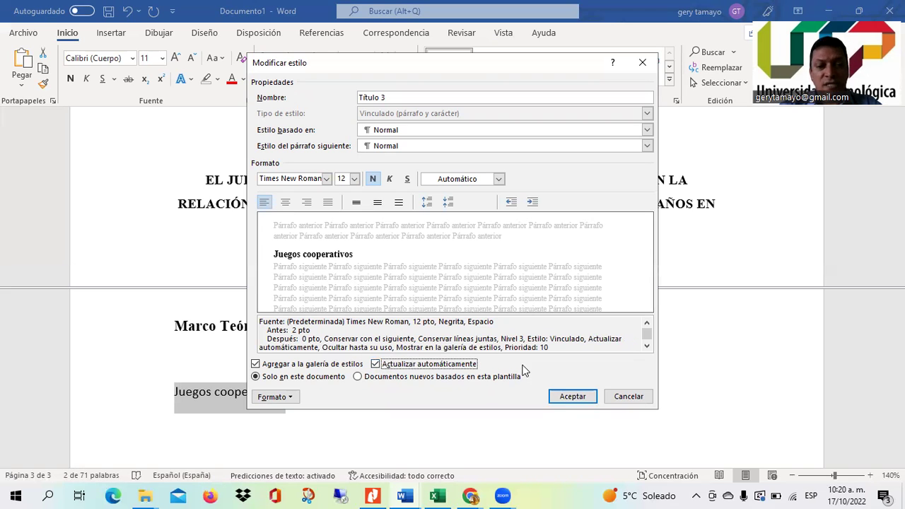
{"action": "left_click", "coordinate": [390, 179]}
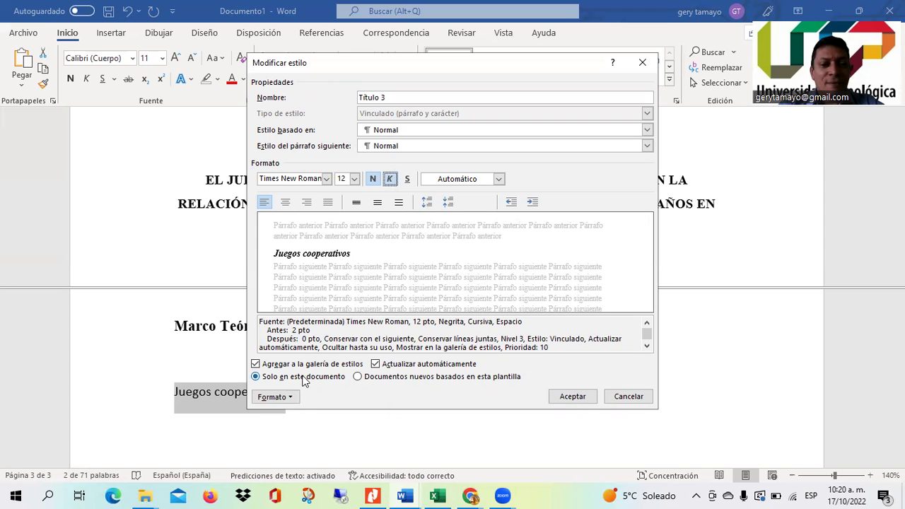
Set the left indent in the Título 3 style's paragraph format to 1,3 cm.
{"action": "left_click", "coordinate": [296, 398]}
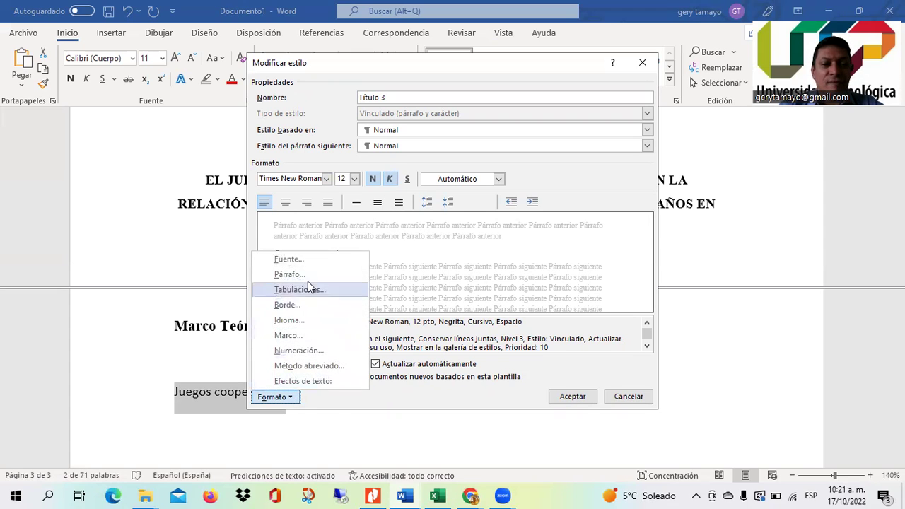
{"action": "left_click", "coordinate": [312, 279]}
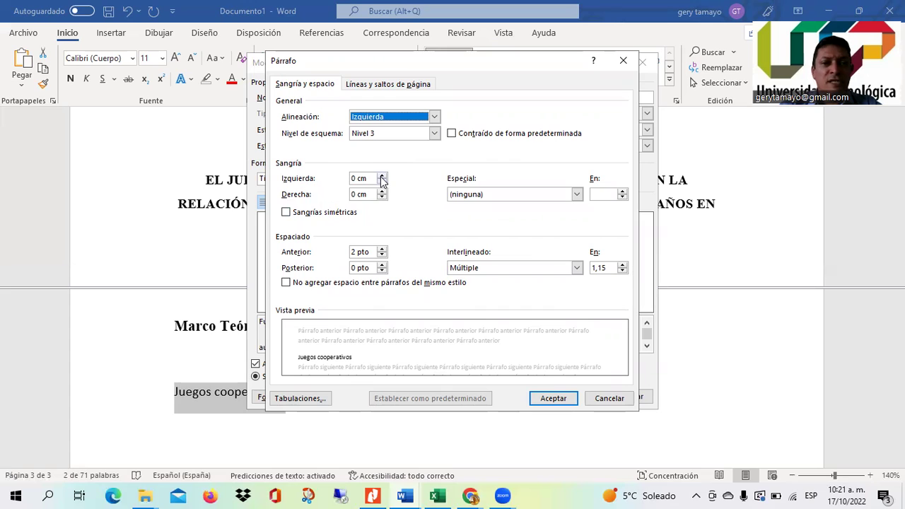
{"action": "left_click", "coordinate": [382, 176]}
{"action": "left_click", "coordinate": [381, 177]}
{"action": "left_click", "coordinate": [381, 176]}
{"action": "left_click", "coordinate": [382, 176]}
{"action": "left_click", "coordinate": [382, 177]}
{"action": "left_click", "coordinate": [382, 177]}
{"action": "left_click", "coordinate": [381, 177]}
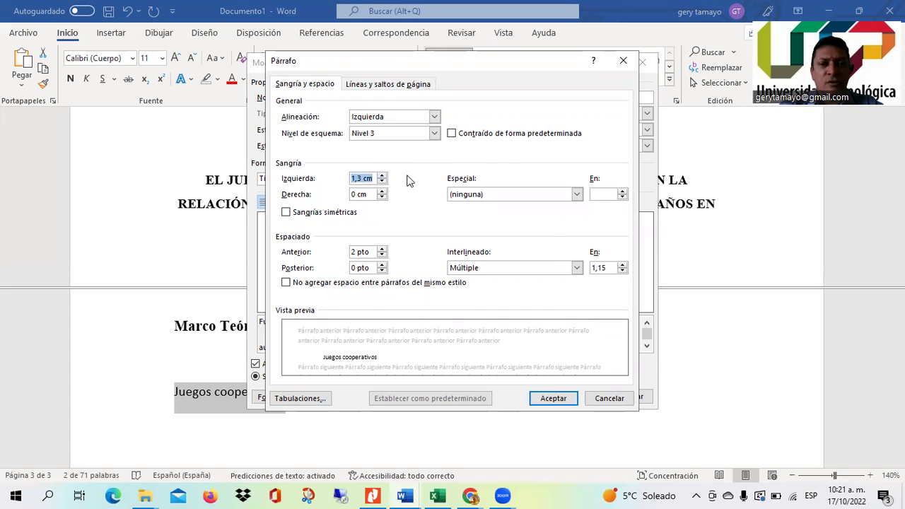
Set the Título 3 style's line spacing to Doble and save the style changes.
{"action": "left_click", "coordinate": [577, 267]}
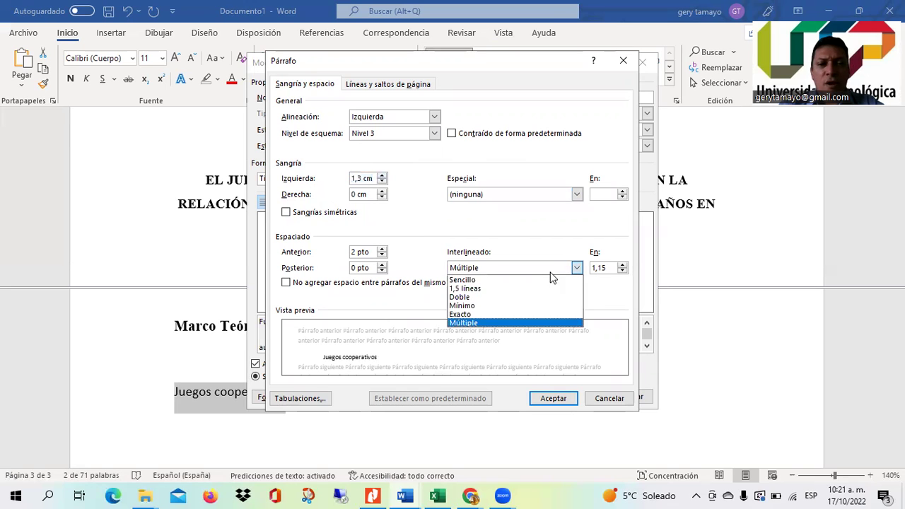
{"action": "left_click", "coordinate": [503, 297]}
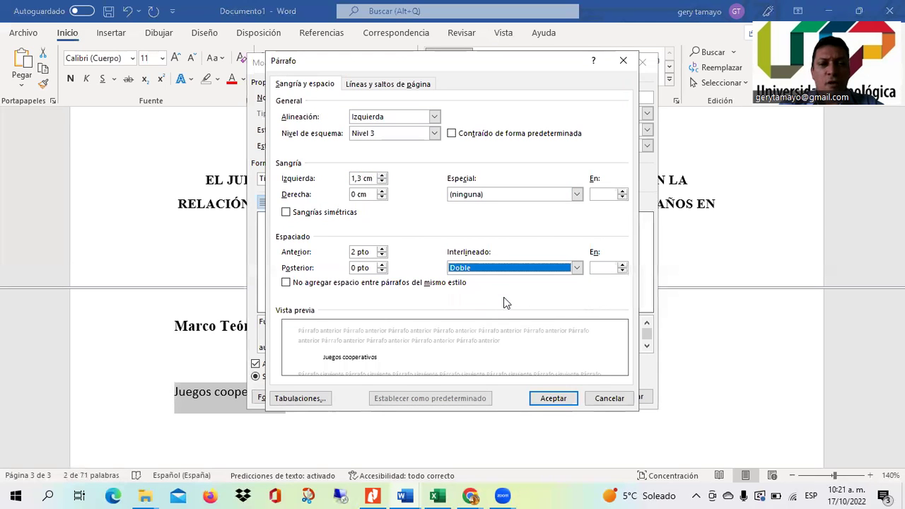
{"action": "left_click", "coordinate": [546, 397]}
{"action": "left_click", "coordinate": [558, 398]}
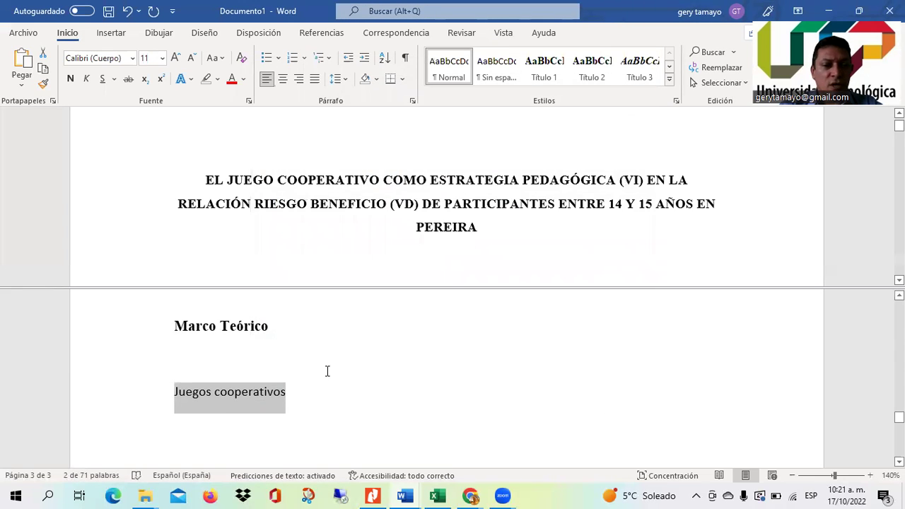
Apply the Título 3 style to "Juegos cooperativos" and capitalise its second word to read "Juegos Cooperativos".
{"action": "left_click", "coordinate": [636, 76]}
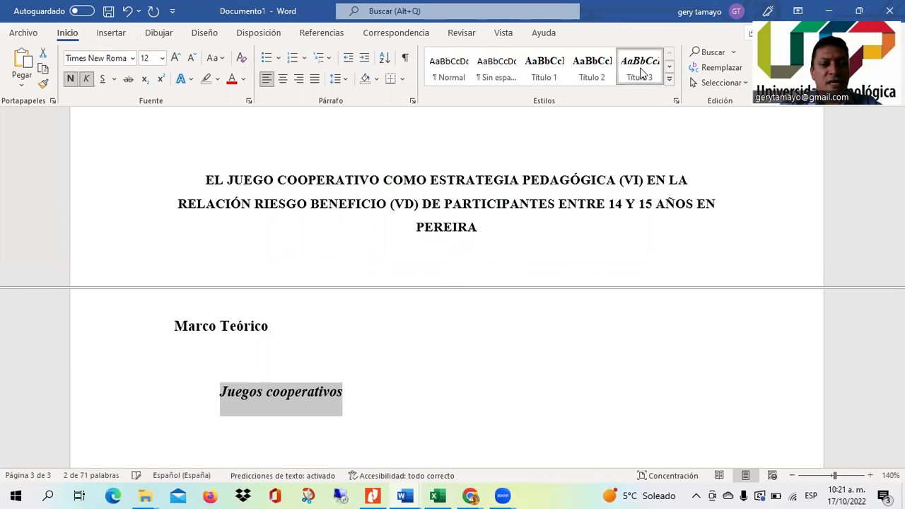
{"action": "left_click", "coordinate": [366, 394]}
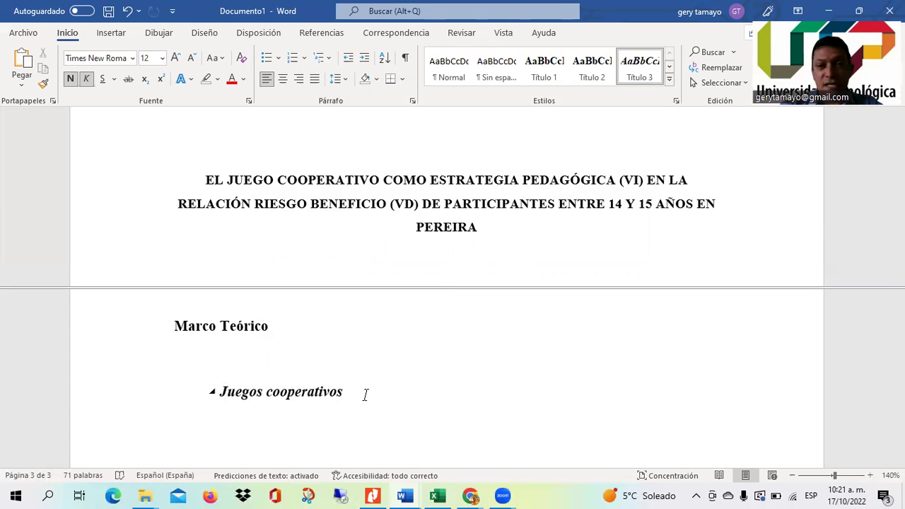
{"action": "left_click", "coordinate": [269, 394]}
{"action": "type", "text": "C"}
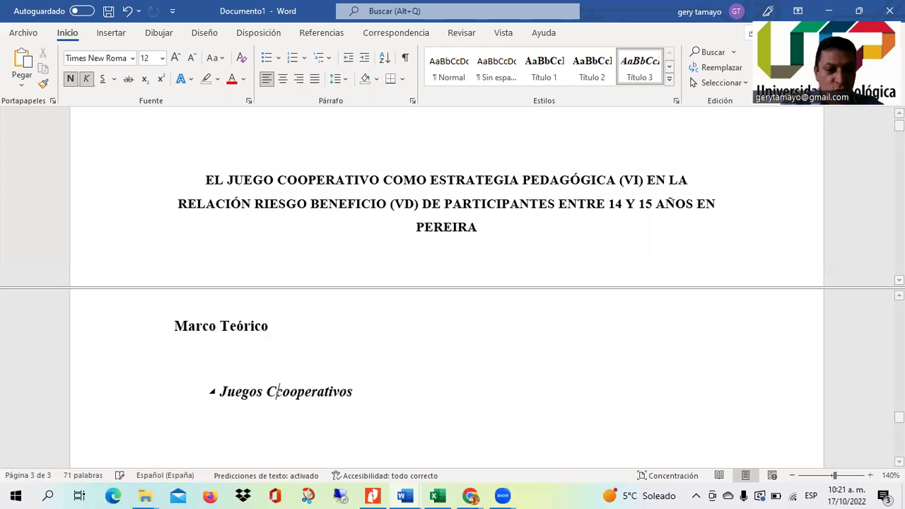
{"action": "key", "text": "Delete"}
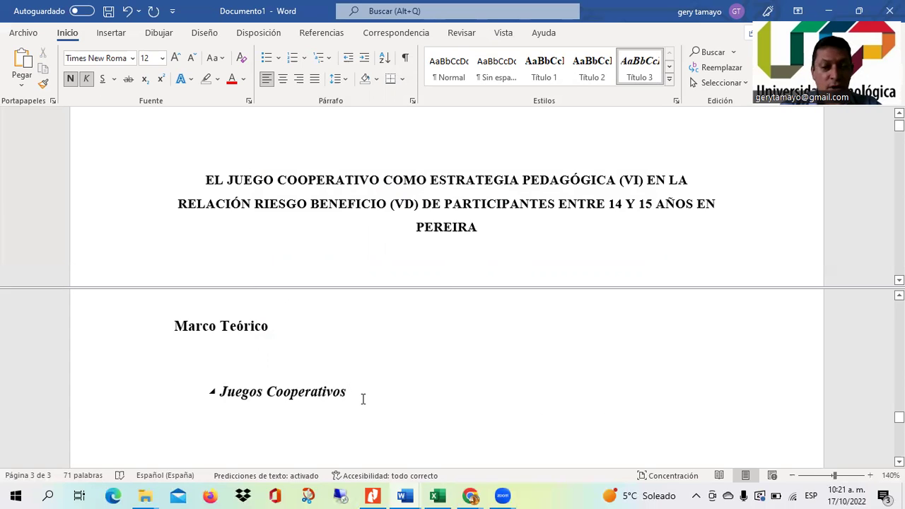
Add the line "Riesgo beneficio" below "Juegos Cooperativos" after a blank line and apply the Título 3 style to it.
{"action": "key", "text": "Return"}
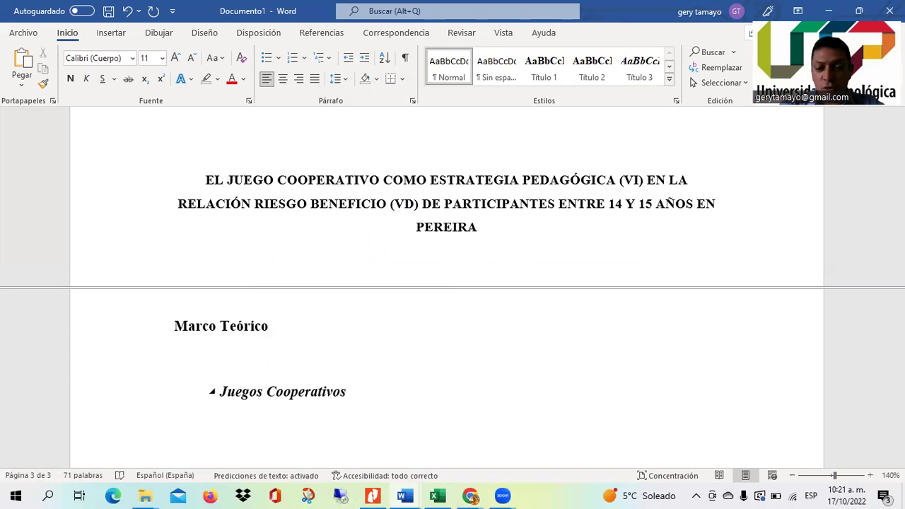
{"action": "key", "text": "Return"}
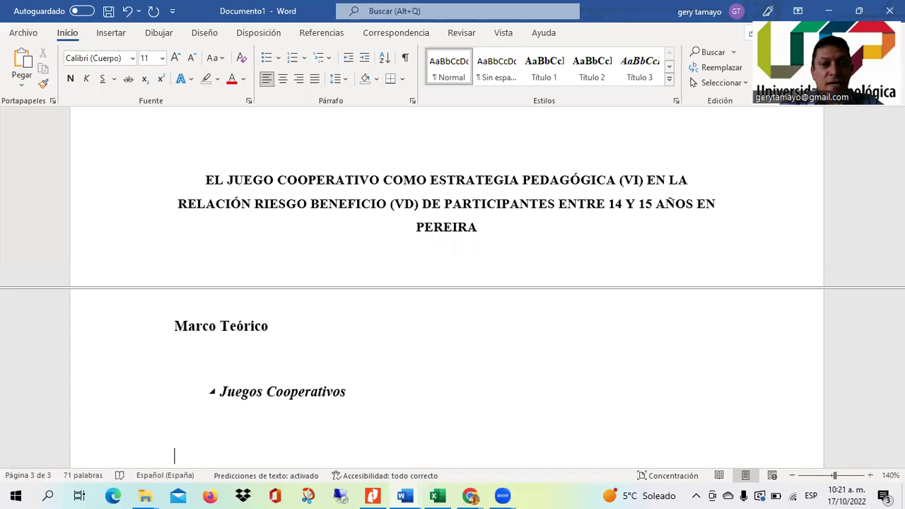
{"action": "type", "text": "Ries"}
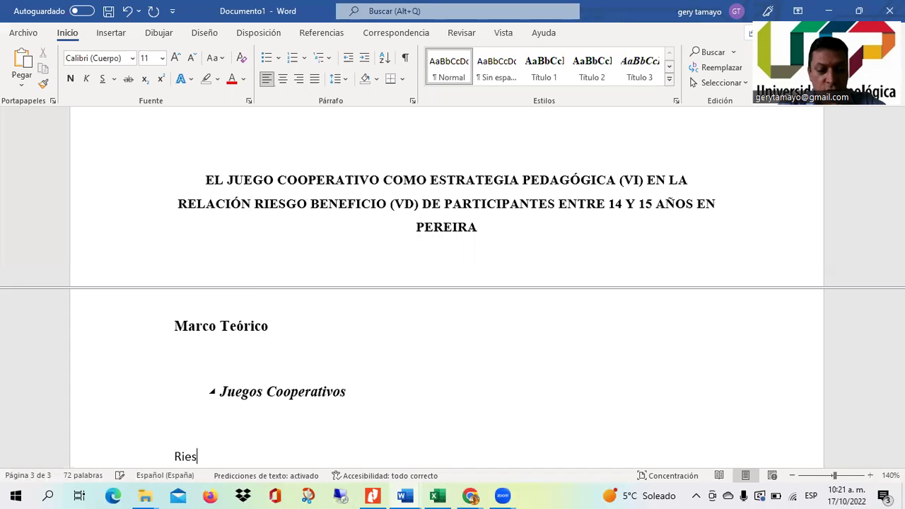
{"action": "type", "text": "go beneficio"}
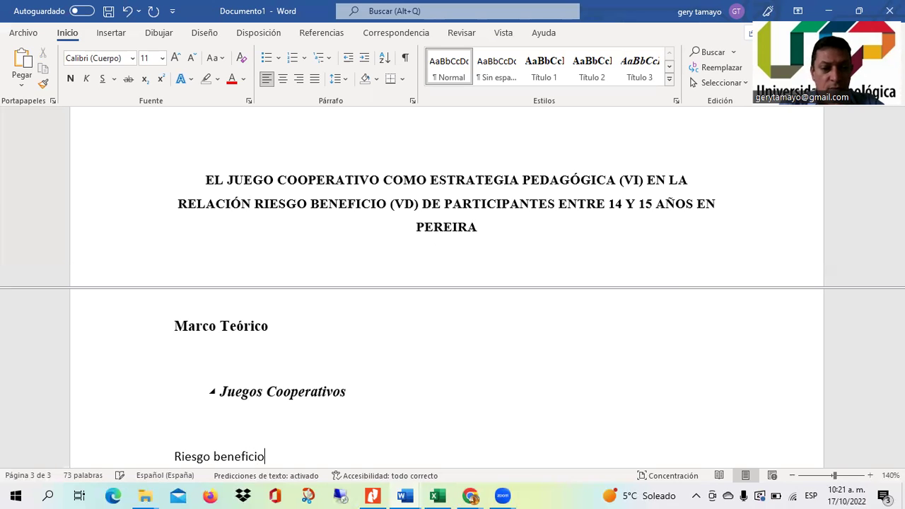
{"action": "key", "text": "Up"}
{"action": "key", "text": "Right"}
{"action": "key", "text": "shift+End"}
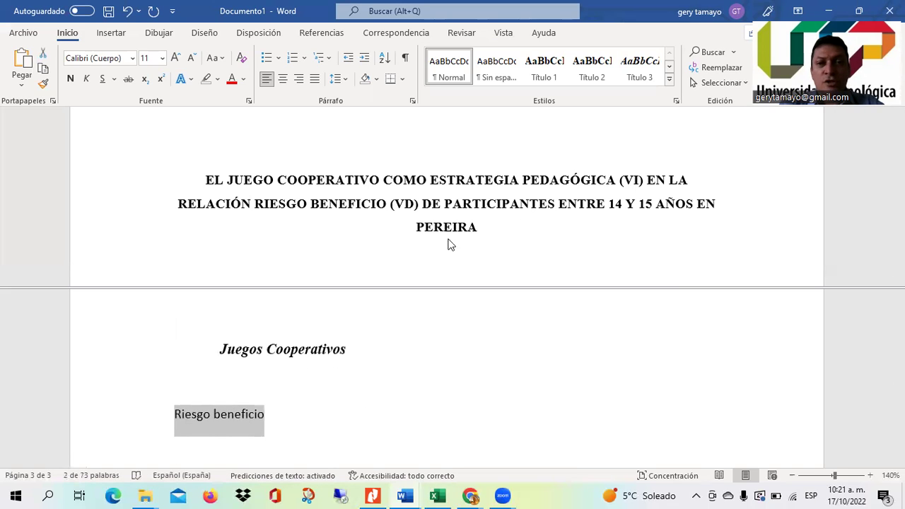
{"action": "left_click", "coordinate": [640, 79]}
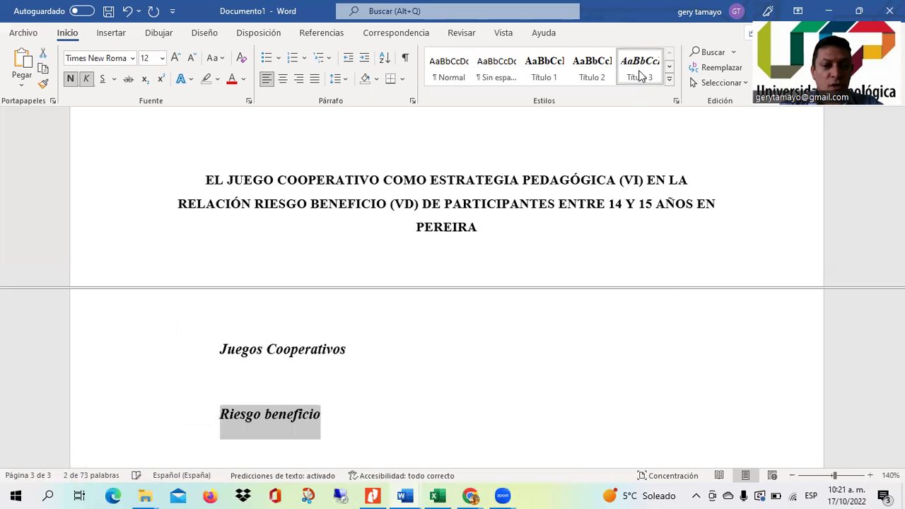
Capitalise the second word of the new subheading so it reads "Riesgo Beneficio".
{"action": "left_click", "coordinate": [270, 413]}
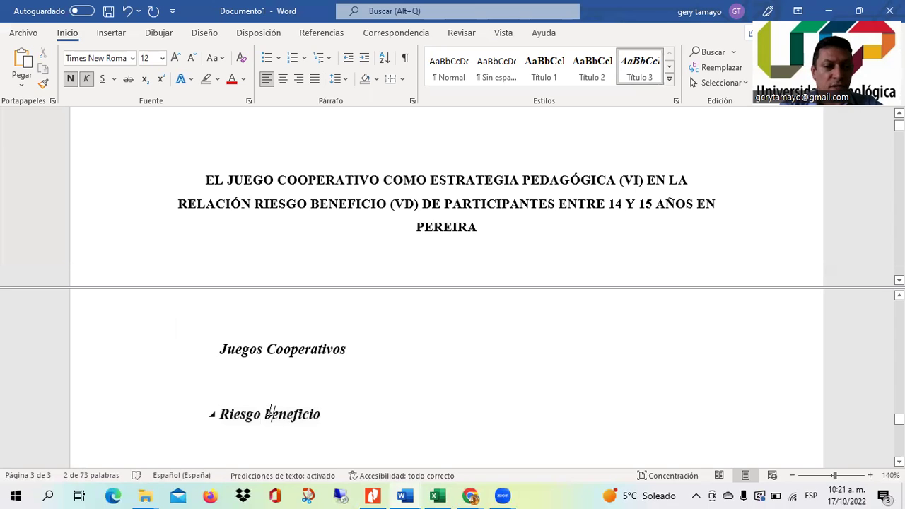
{"action": "key", "text": "Delete"}
{"action": "type", "text": "B"}
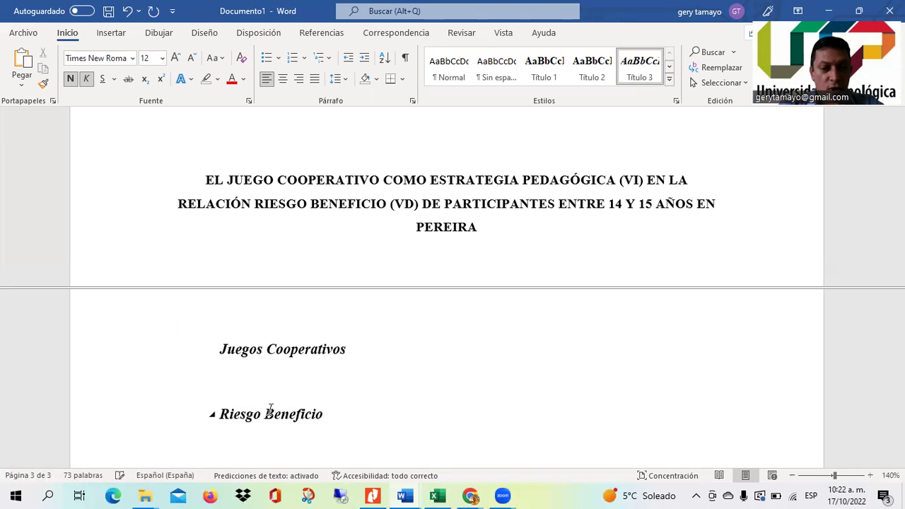
Add the line "La edad entre 14 y 15 años" below "Riesgo Beneficio", leaving a blank line between them.
{"action": "left_click", "coordinate": [326, 414]}
{"action": "key", "text": "Return"}
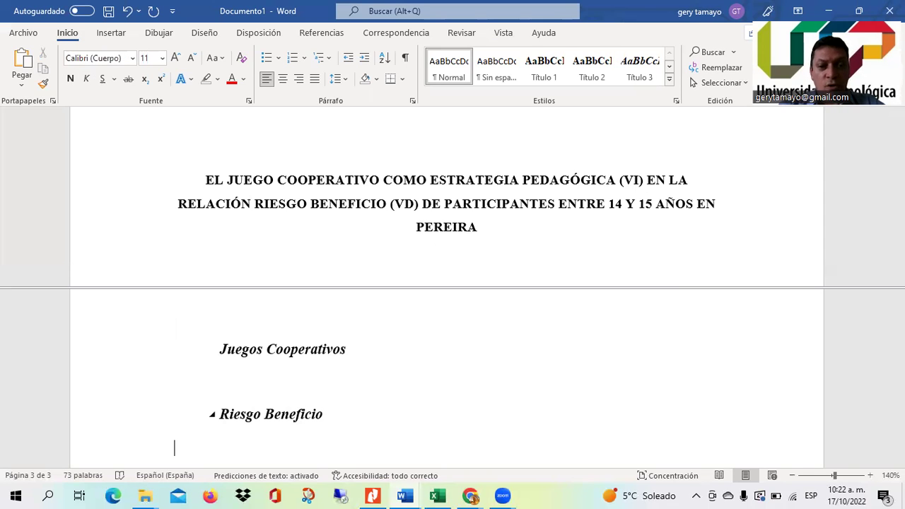
{"action": "key", "text": "Return"}
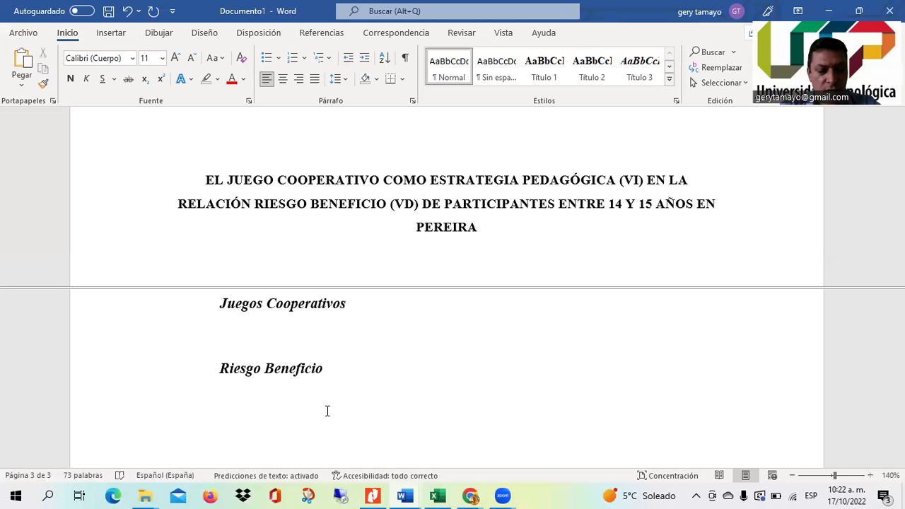
{"action": "type", "text": "La edad "}
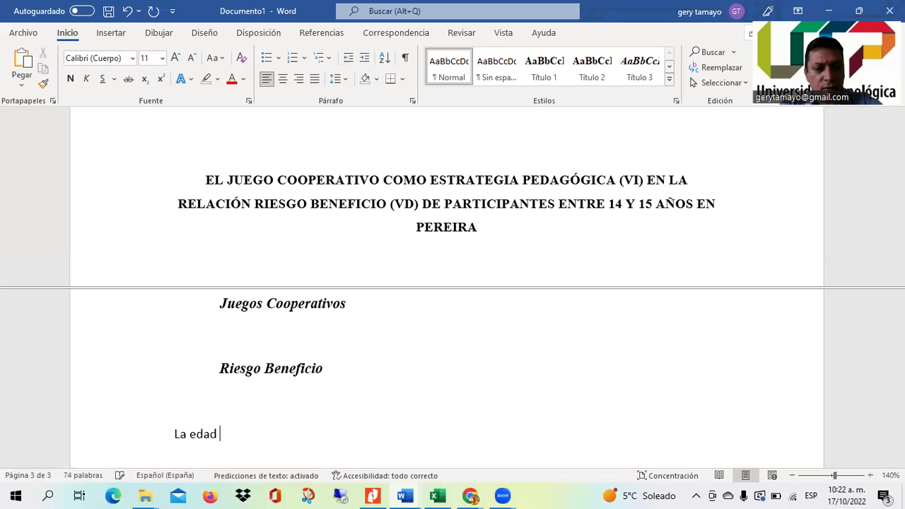
{"action": "type", "text": "entre "}
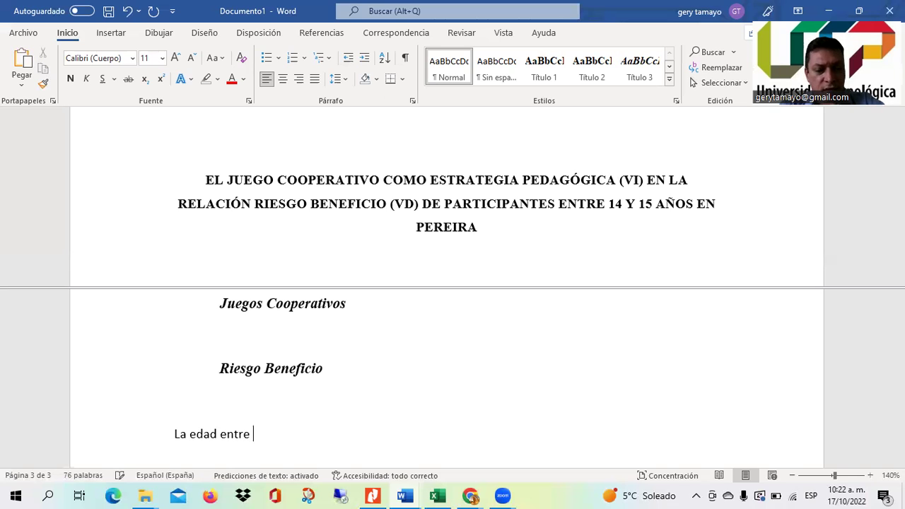
{"action": "type", "text": "14 y 15 a"}
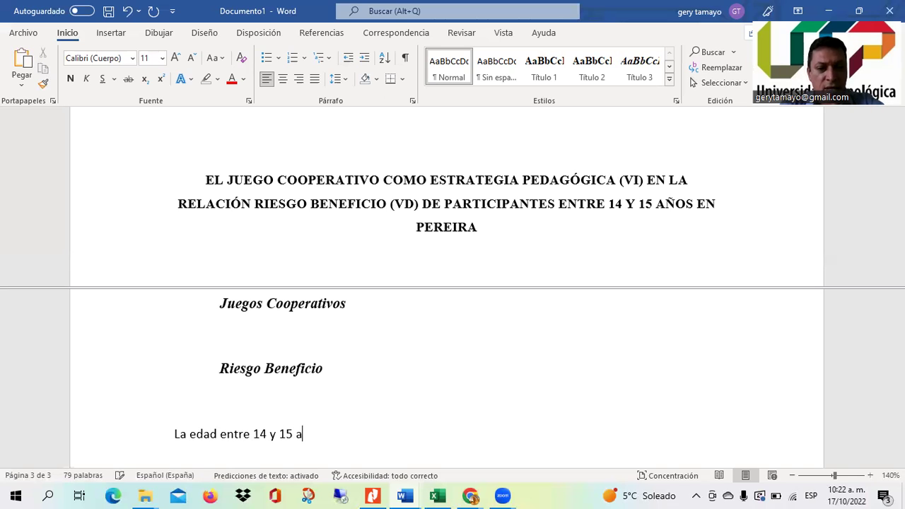
{"action": "key", "text": "BackSpace"}
{"action": "type", "text": "años"}
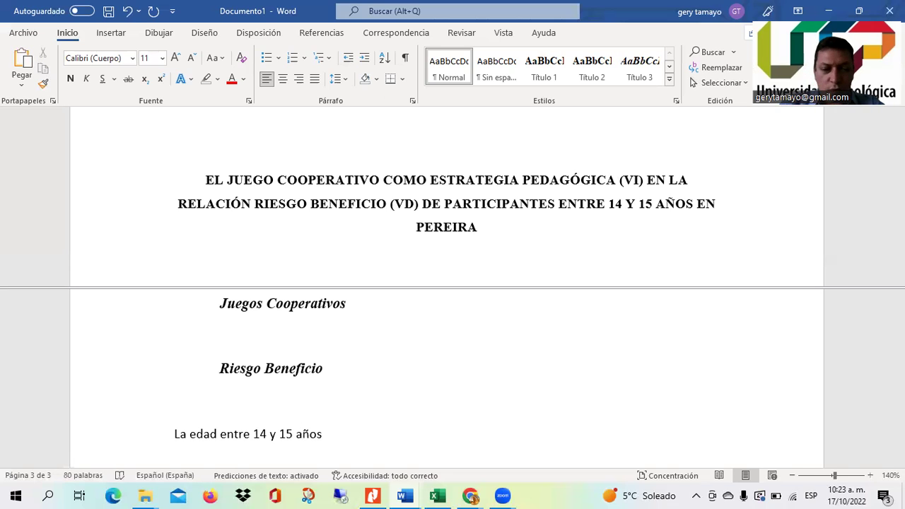
Insert "Características de los jóvenes" at the start of the line "La edad entre 14 y 15 años".
{"action": "key", "text": "Up"}
{"action": "key", "text": "Down"}
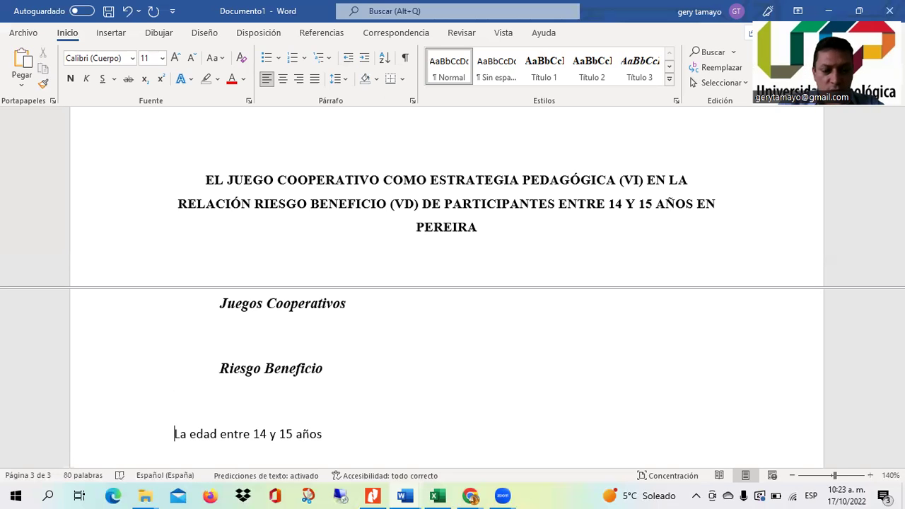
{"action": "type", "text": "CARacterpis"}
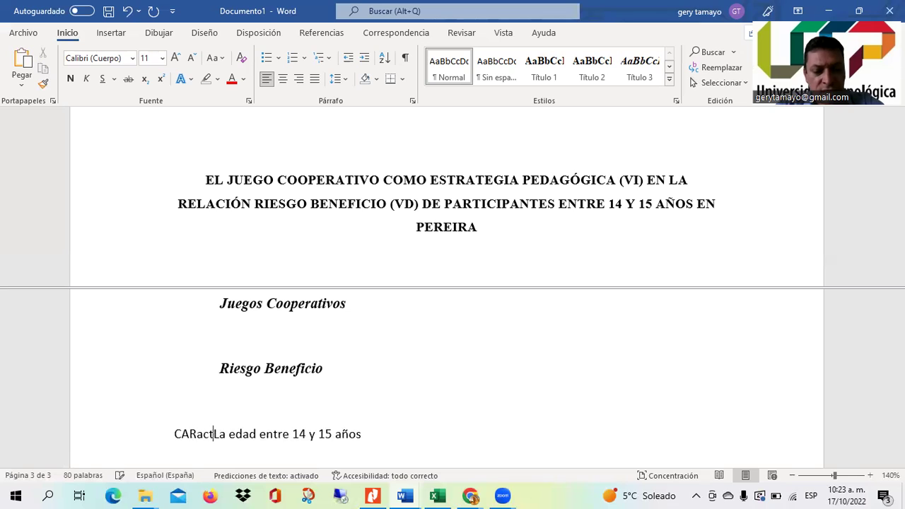
{"action": "type", "text": "tica"}
{"action": "key", "text": "BackSpace"}
{"action": "key", "text": "BackSpace"}
{"action": "key", "text": "BackSpace"}
{"action": "key", "text": "BackSpace"}
{"action": "key", "text": "BackSpace"}
{"action": "key", "text": "BackSpace"}
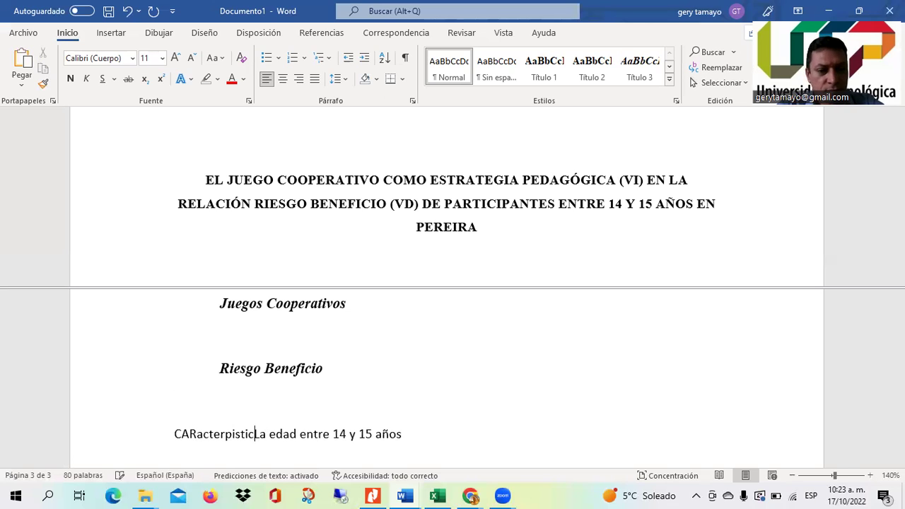
{"action": "key", "text": "BackSpace"}
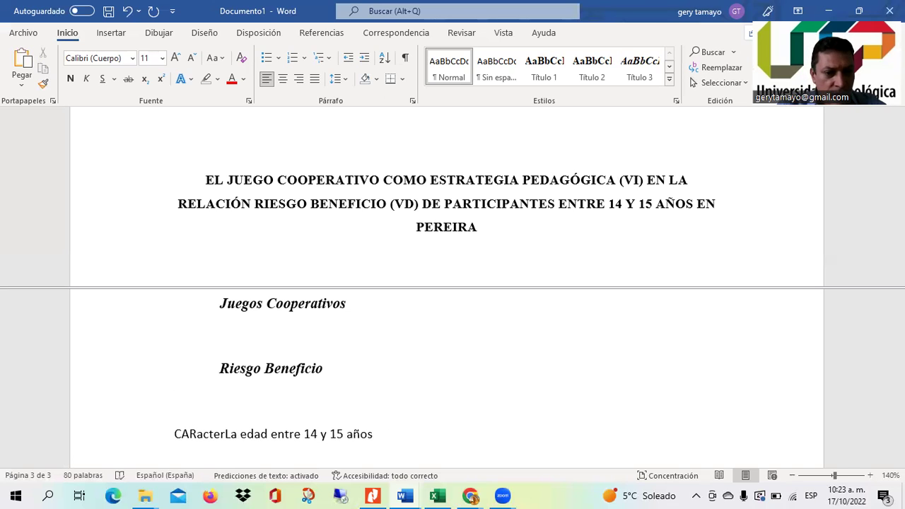
{"action": "type", "text": "isticas "}
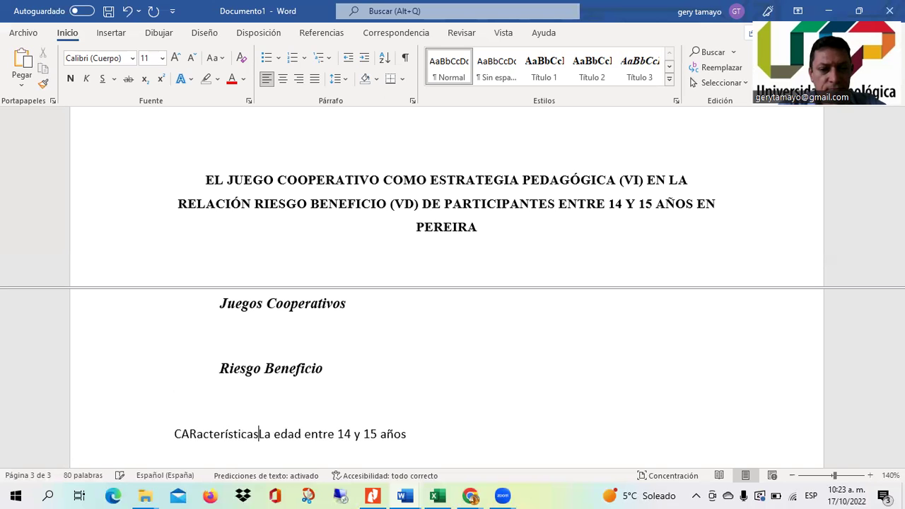
{"action": "type", "text": "de lo"}
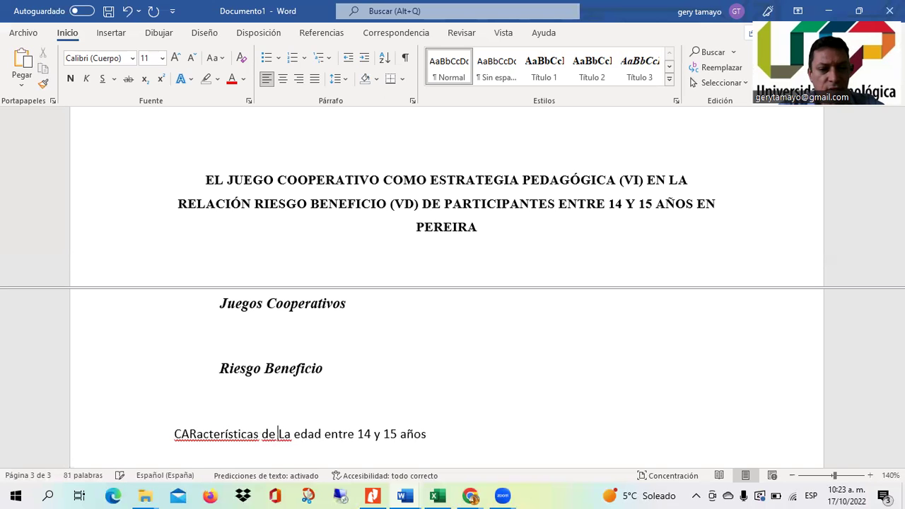
{"action": "type", "text": "s jóvene"}
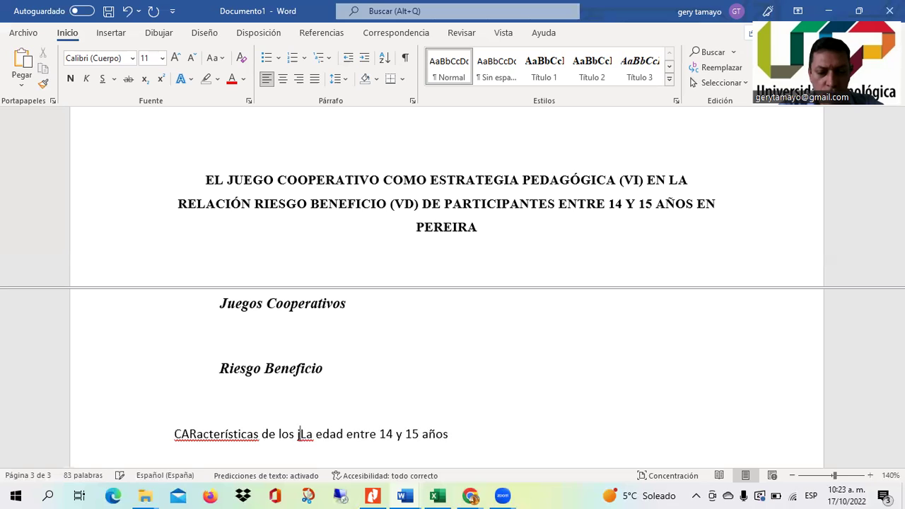
{"action": "type", "text": "s"}
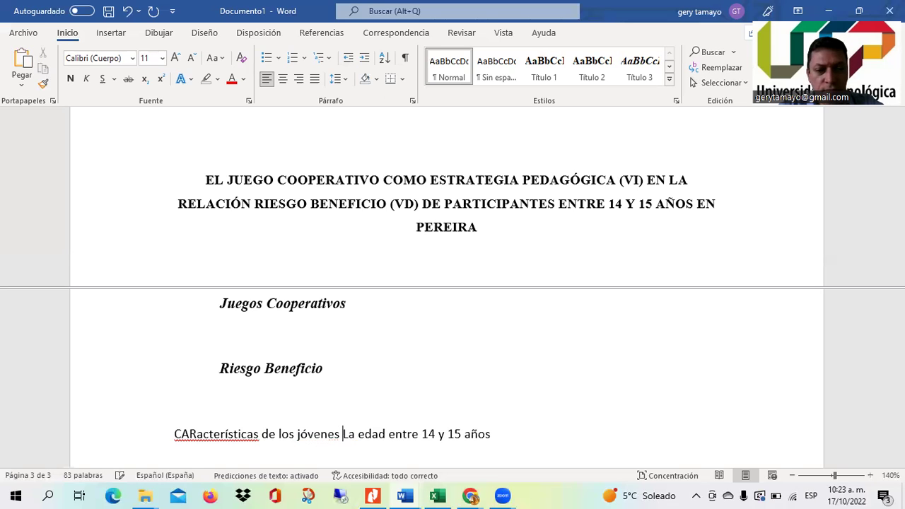
Delete "La edad" from the line so that "entre 14 y 15 años" follows "jóvenes".
{"action": "key", "text": "Delete"}
{"action": "key", "text": "Delete"}
{"action": "key", "text": "Delete"}
{"action": "key", "text": "Delete"}
{"action": "key", "text": "Delete"}
{"action": "key", "text": "Delete"}
{"action": "key", "text": "Delete"}
{"action": "key", "text": "Delete"}
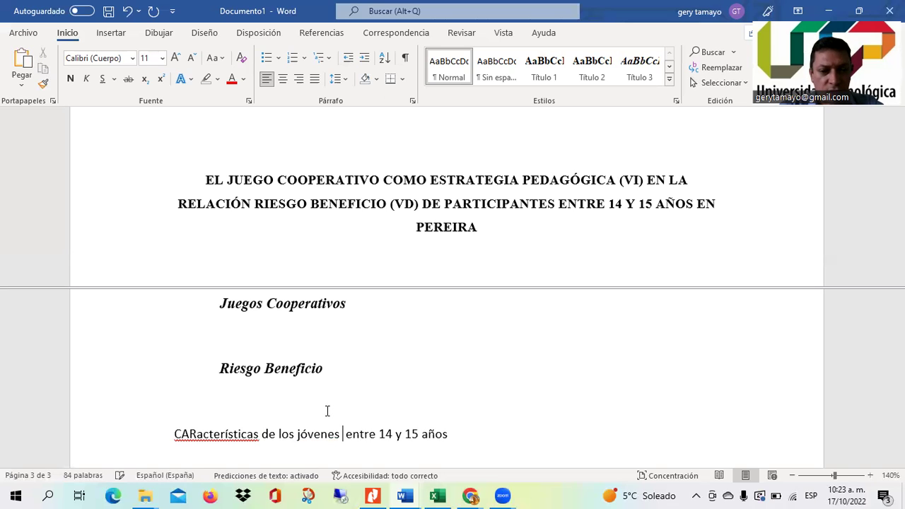
Correct the capitalisation of the line's first word so it reads "Características".
{"action": "key", "text": "Home"}
{"action": "key", "text": "Right"}
{"action": "key", "text": "Right"}
{"action": "key", "text": "BackSpace"}
{"action": "type", "text": "ar"}
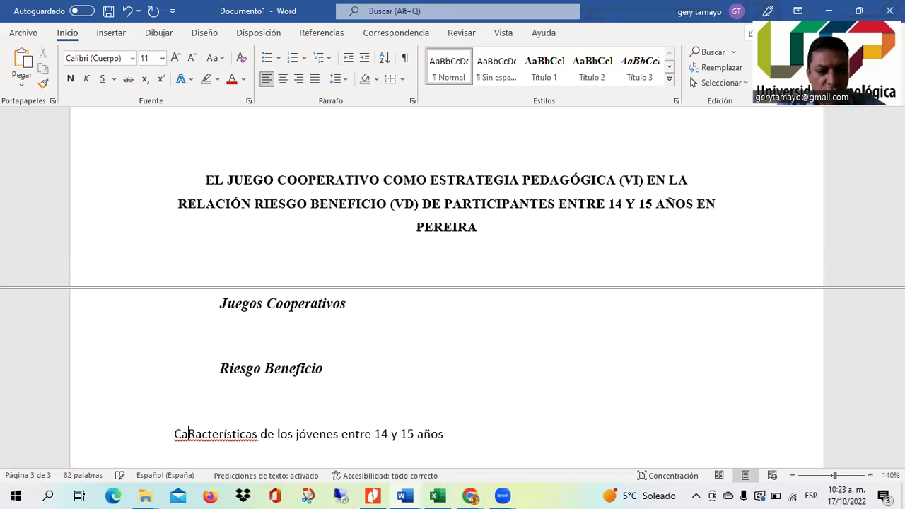
{"action": "key", "text": "Delete"}
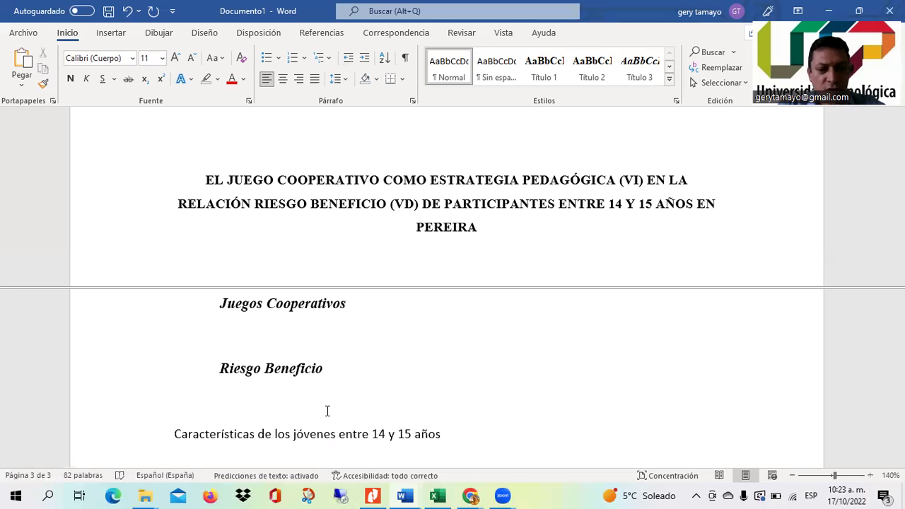
Apply the Título 3 style to the line "Características de los jóvenes entre 14 y 15 años".
{"action": "left_click", "coordinate": [310, 402]}
{"action": "key", "text": "Down"}
{"action": "key", "text": "shift+Down"}
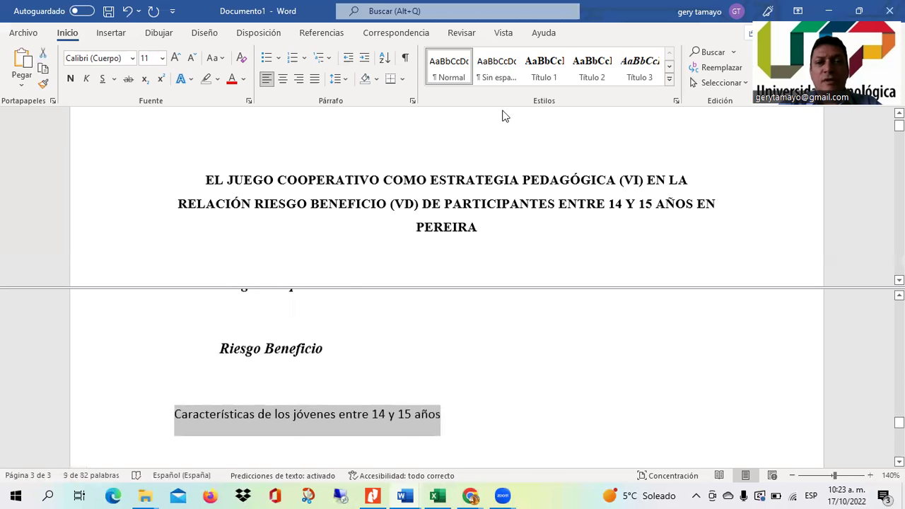
{"action": "left_click", "coordinate": [643, 73]}
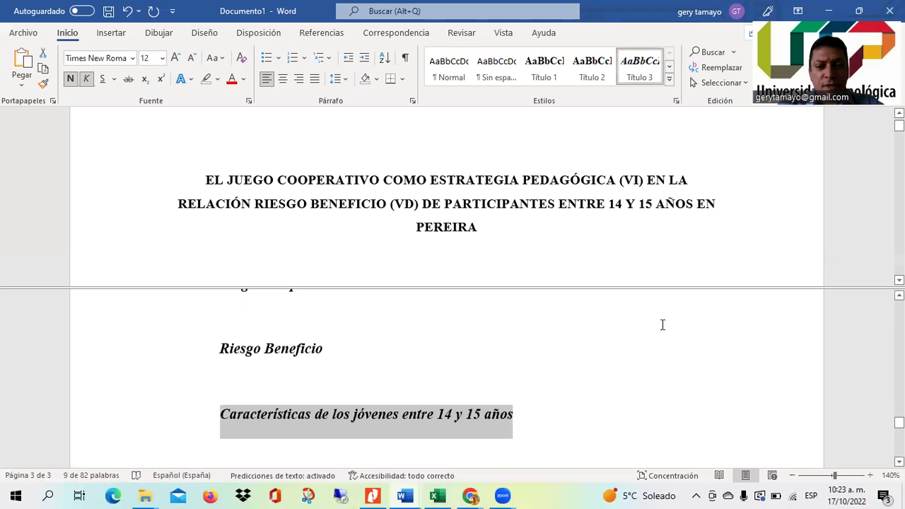
Remove the document window split so the text around "Marco Contextual" and "Marco Legal" fills a single pane.
{"action": "scroll", "coordinate": [645, 295], "scroll_direction": "down", "scroll_amount": 3}
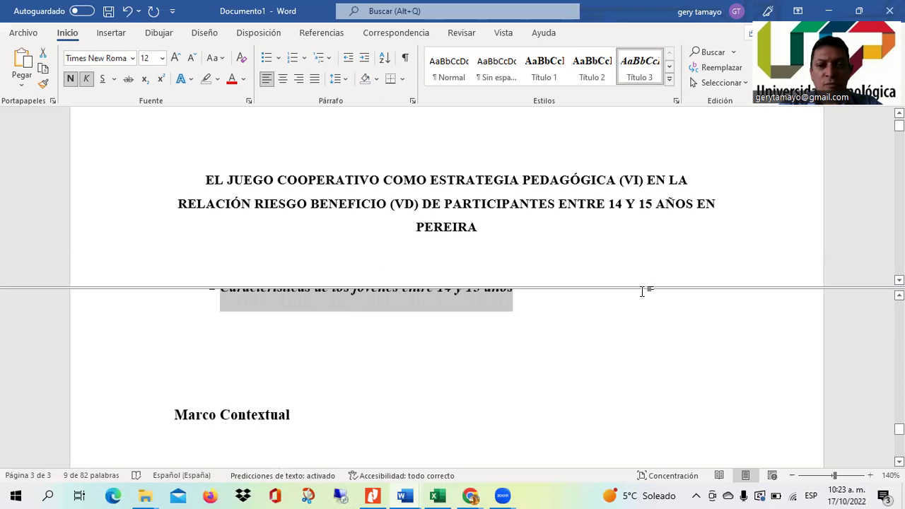
{"action": "left_click_drag", "start_coordinate": [648, 288], "coordinate": [649, 105]}
{"action": "scroll", "coordinate": [437, 274], "scroll_direction": "down", "scroll_amount": 3}
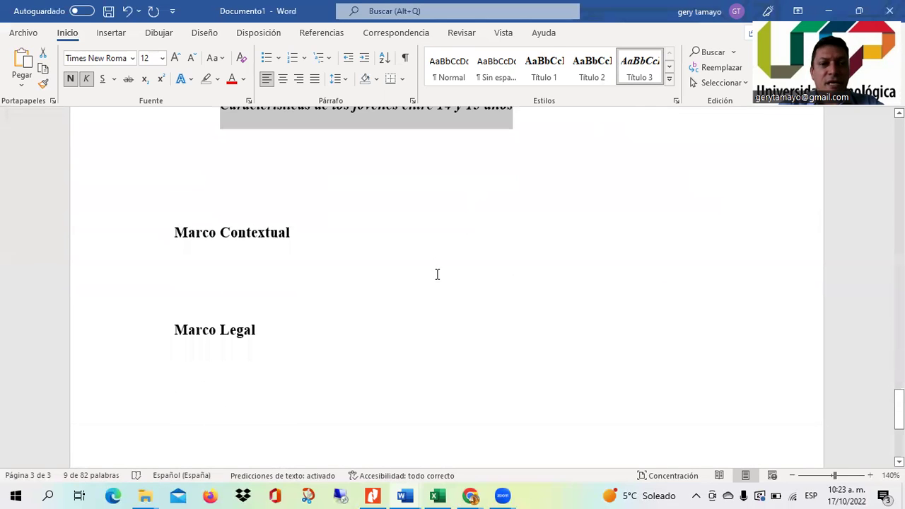
Add the line "Metodología" below the "Marco Legal" heading, leaving a blank line between them.
{"action": "left_click", "coordinate": [359, 241]}
{"action": "key", "text": "Return"}
{"action": "key", "text": "Down"}
{"action": "key", "text": "Down"}
{"action": "key", "text": "Down"}
{"action": "key", "text": "Down"}
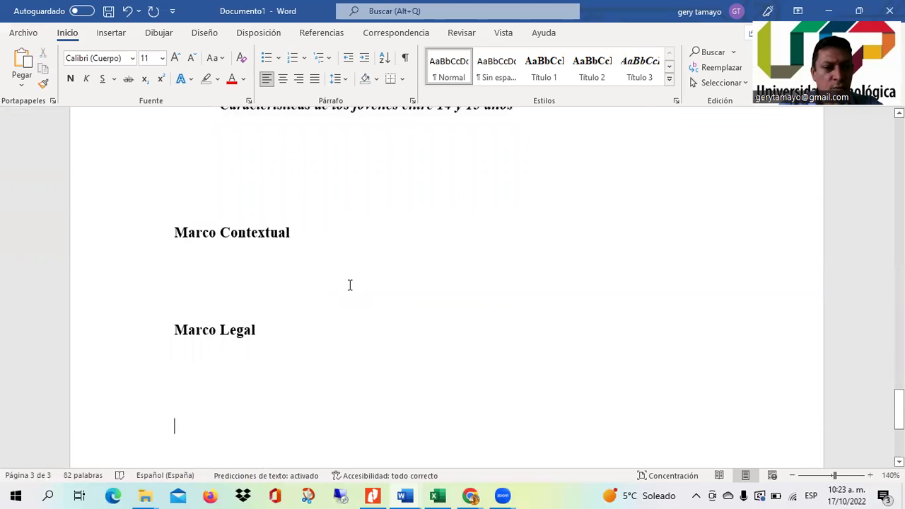
{"action": "key", "text": "Up"}
{"action": "key", "text": "Down"}
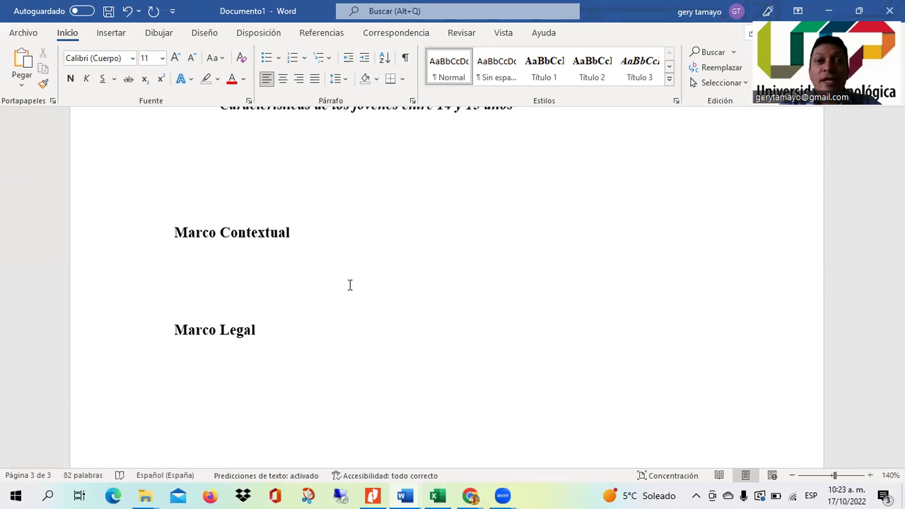
{"action": "type", "text": "Met"}
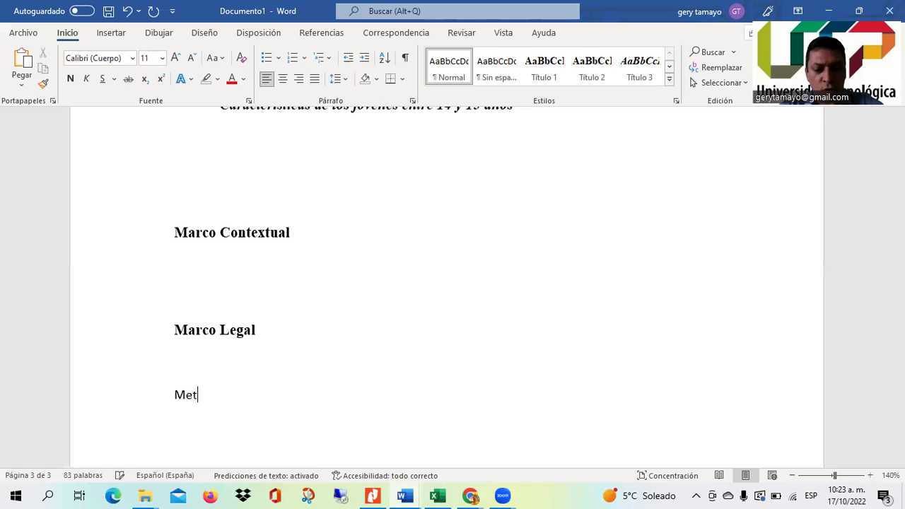
{"action": "type", "text": "odologpía"}
{"action": "key", "text": "BackSpace"}
{"action": "key", "text": "BackSpace"}
{"action": "key", "text": "BackSpace"}
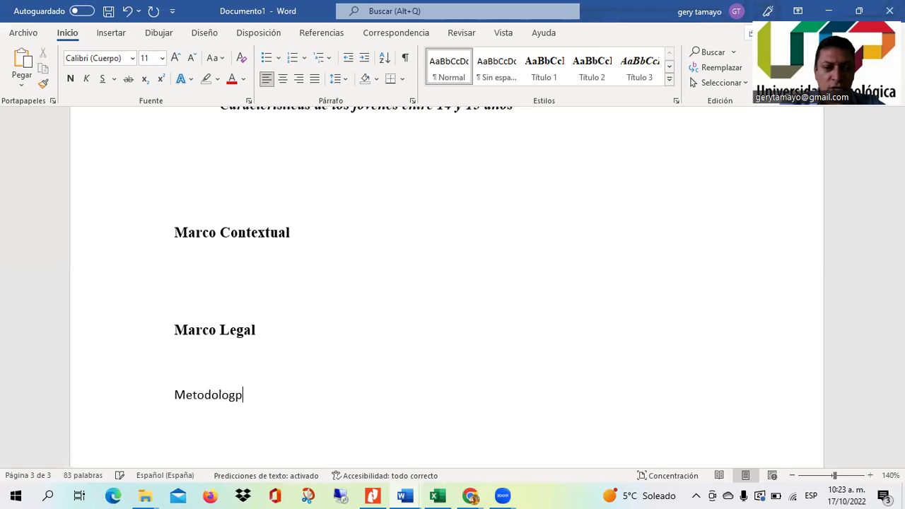
{"action": "type", "text": "ía"}
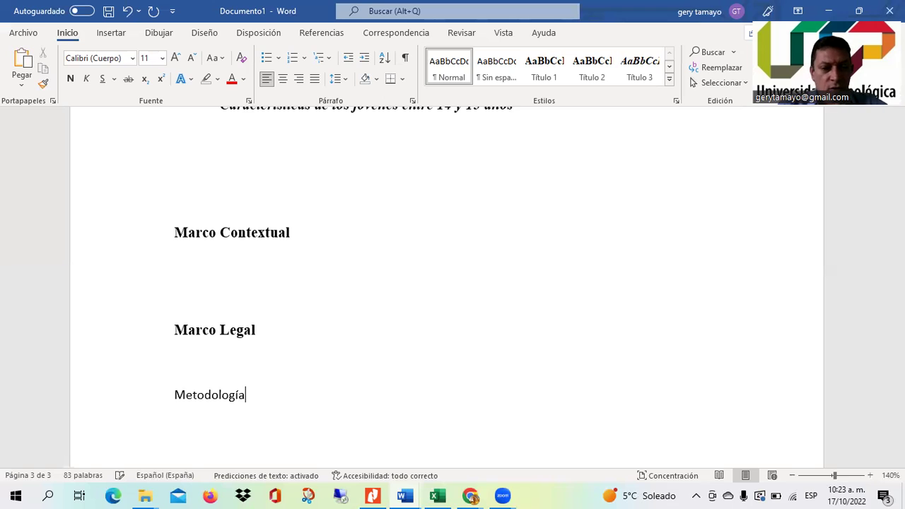
Apply the Título 1 style to "Metodología".
{"action": "key", "text": "Home"}
{"action": "key", "text": "shift+End"}
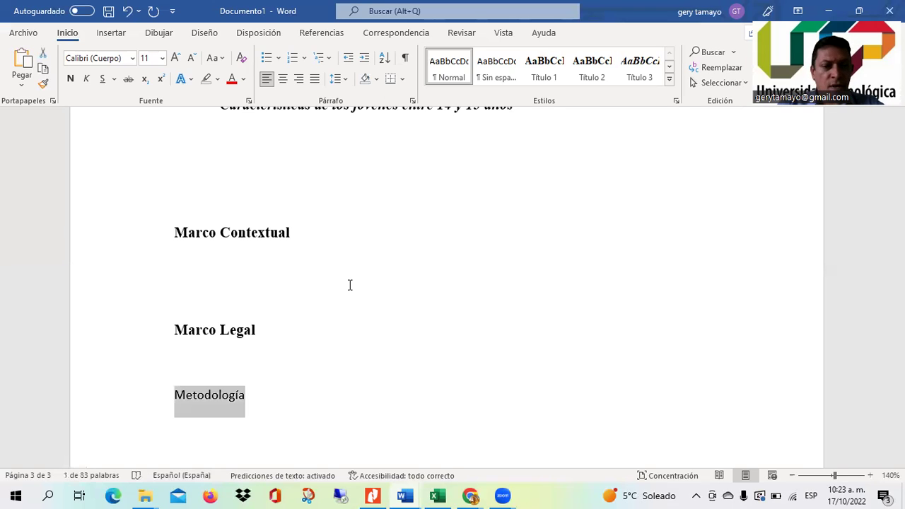
{"action": "left_click", "coordinate": [543, 68]}
{"action": "left_click", "coordinate": [534, 360]}
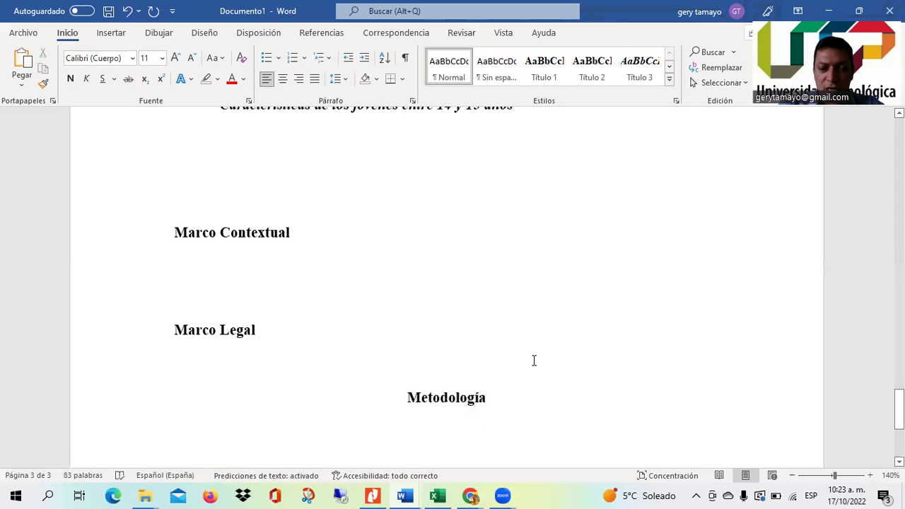
Add the line "Diseño" below the "Metodología" heading, followed by a blank line.
{"action": "key", "text": "Down"}
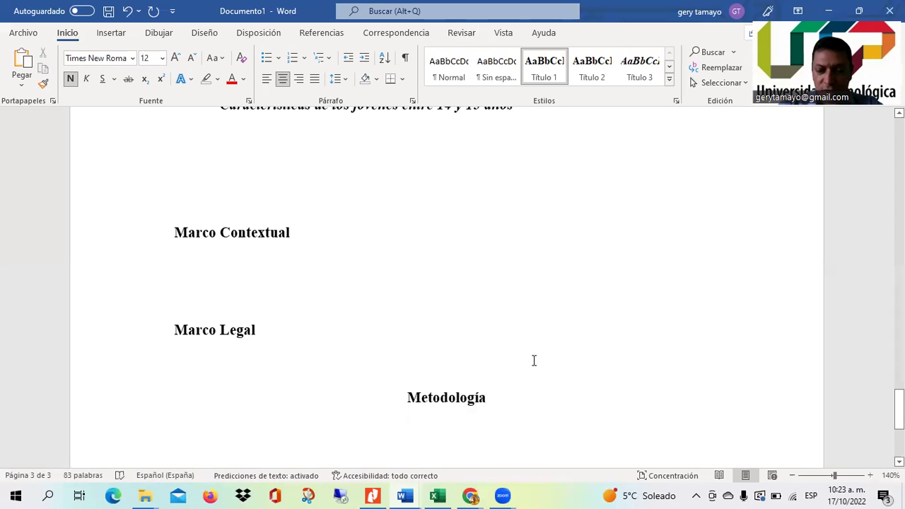
{"action": "key", "text": "Down"}
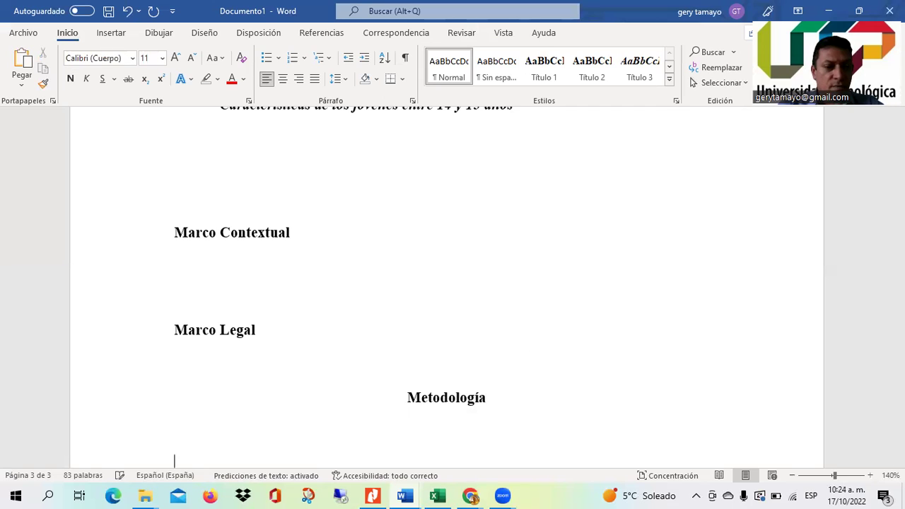
{"action": "type", "text": "Diseño"}
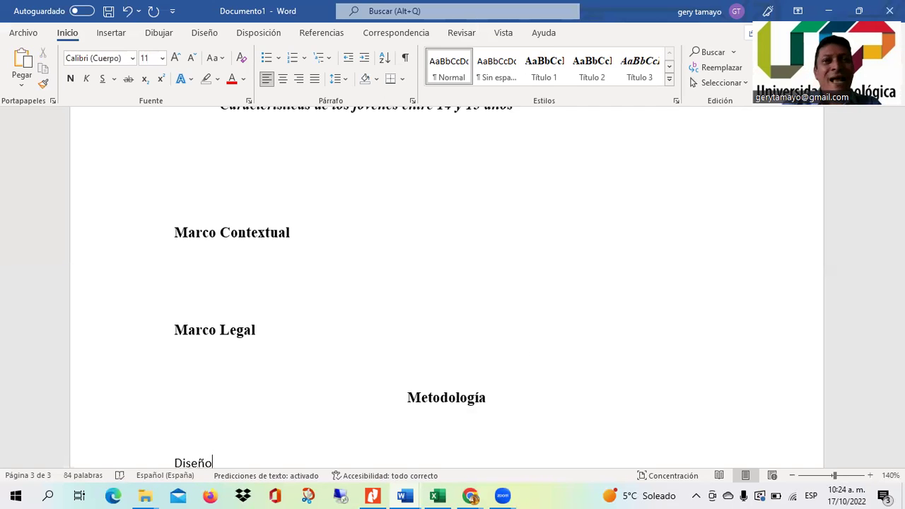
{"action": "key", "text": "Return"}
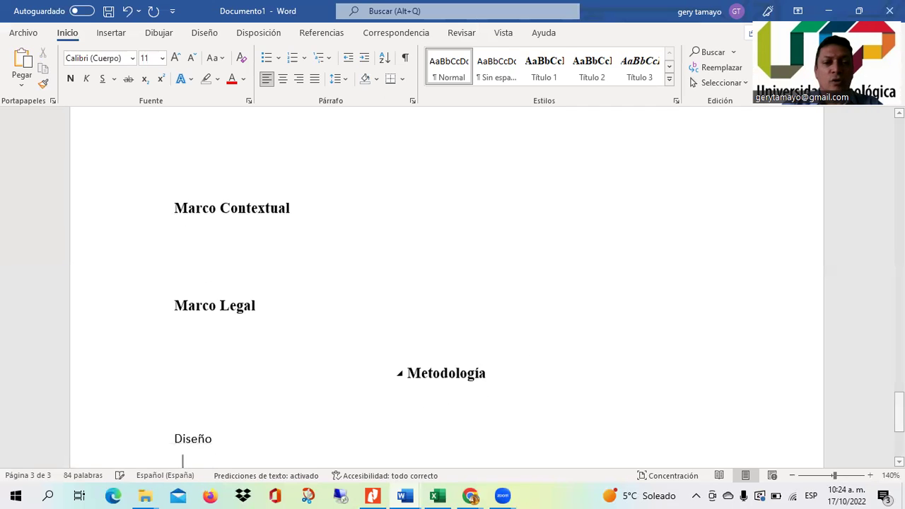
{"action": "key", "text": "Return"}
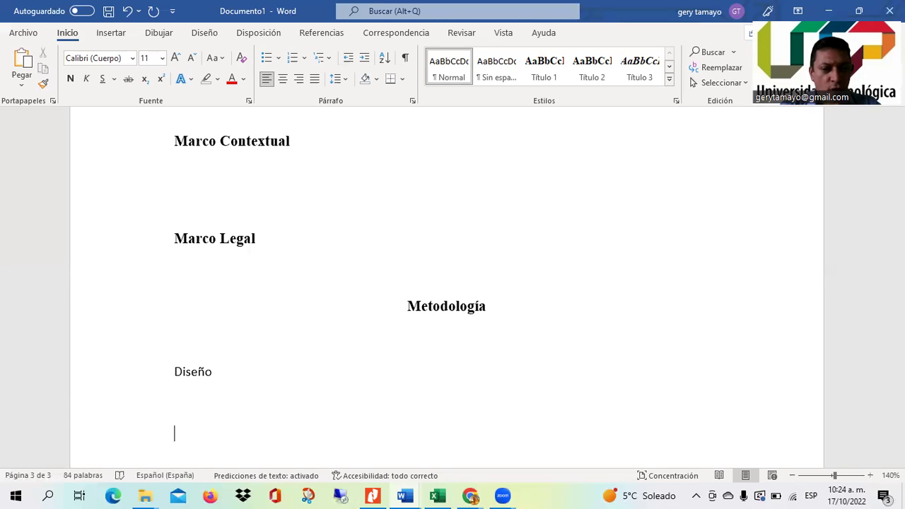
Add the lines "Población" and "Muestra" below "Diseño", separated by a blank line.
{"action": "type", "text": "POblaic"}
{"action": "type", "text": "ón"}
{"action": "key", "text": "BackSpace"}
{"action": "key", "text": "BackSpace"}
{"action": "key", "text": "BackSpace"}
{"action": "key", "text": "BackSpace"}
{"action": "key", "text": "BackSpace"}
{"action": "key", "text": "BackSpace"}
{"action": "type", "text": "lación"}
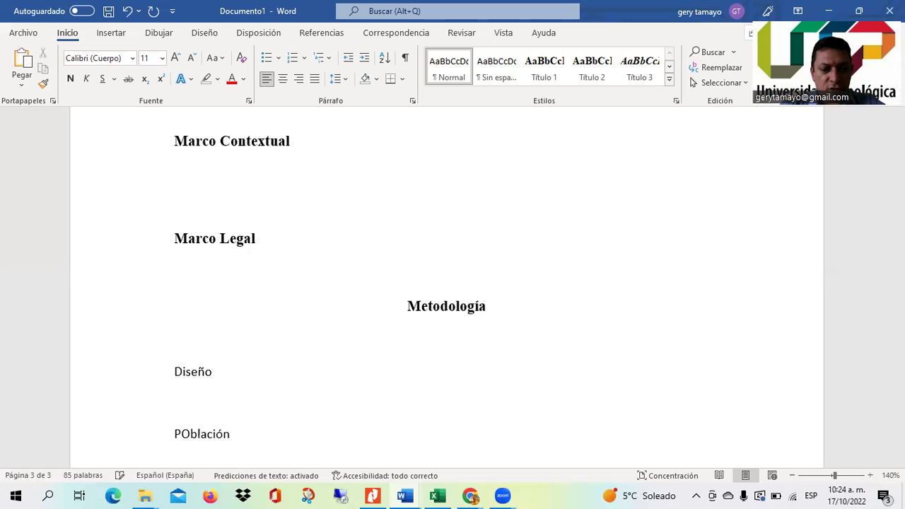
{"action": "key", "text": "Return"}
{"action": "type", "text": "Muestra"}
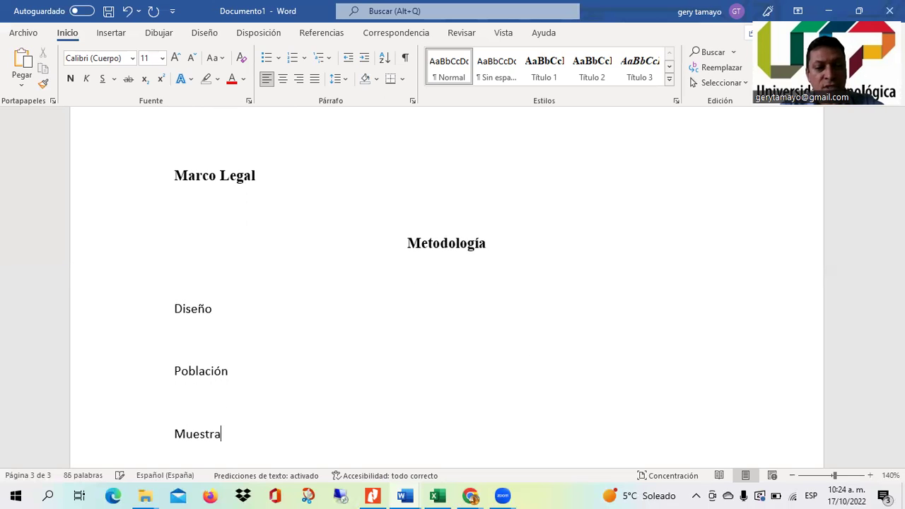
Add the line "Técnicas y instrumentos" below "Muestra" on the following page and start a new line after it.
{"action": "key", "text": "Return"}
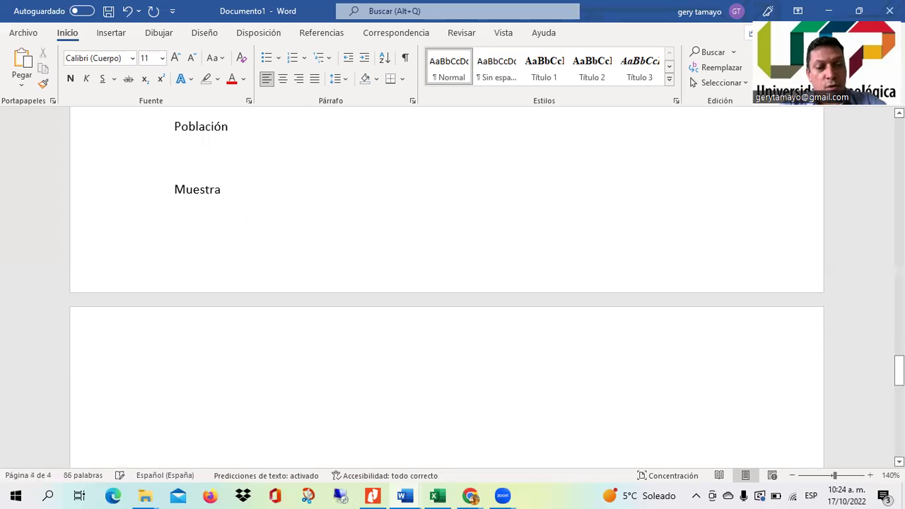
{"action": "type", "text": "T"}
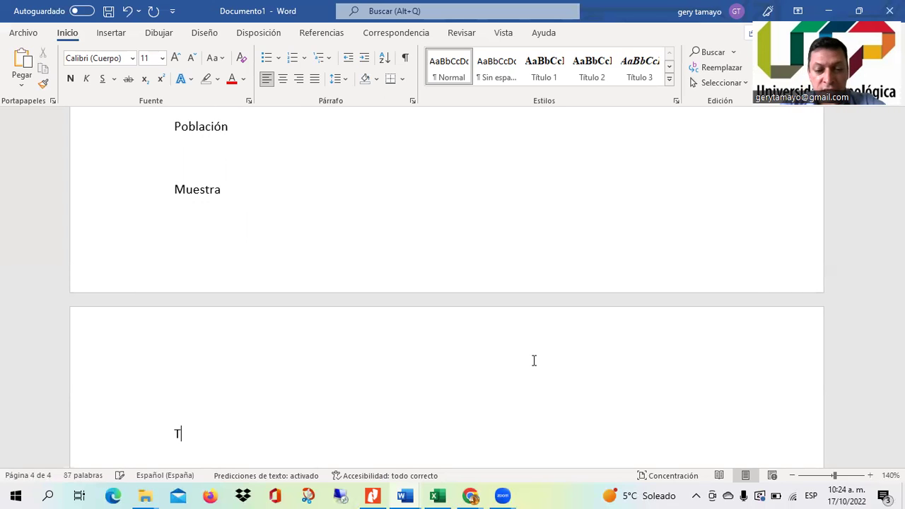
{"action": "type", "text": "é"}
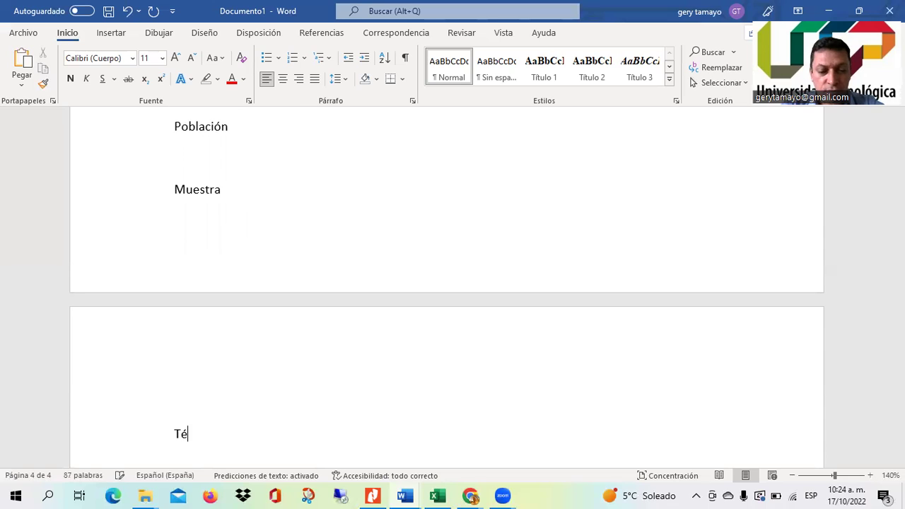
{"action": "type", "text": "cnicas y "}
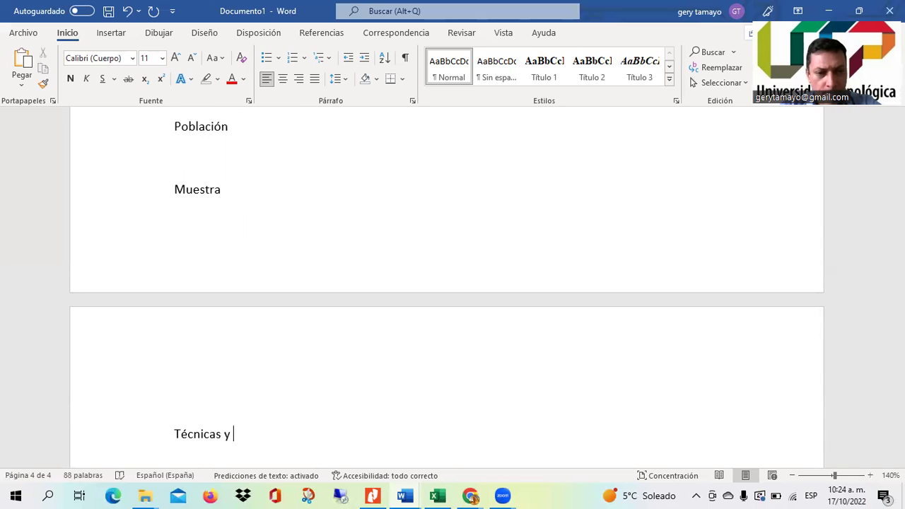
{"action": "type", "text": "instrumentos"}
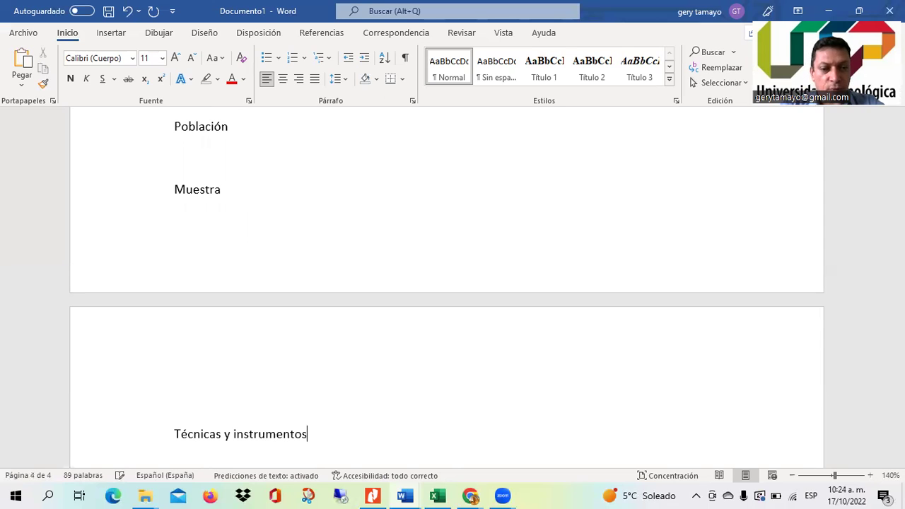
{"action": "key", "text": "Return"}
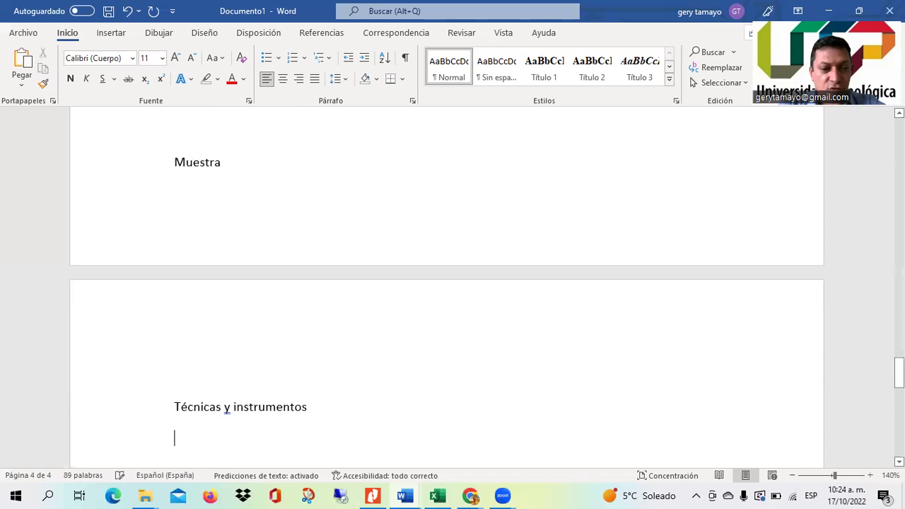
Add the line "Plan de Análisis" below "Técnicas y instrumentos", separated from it by two blank lines.
{"action": "key", "text": "Return"}
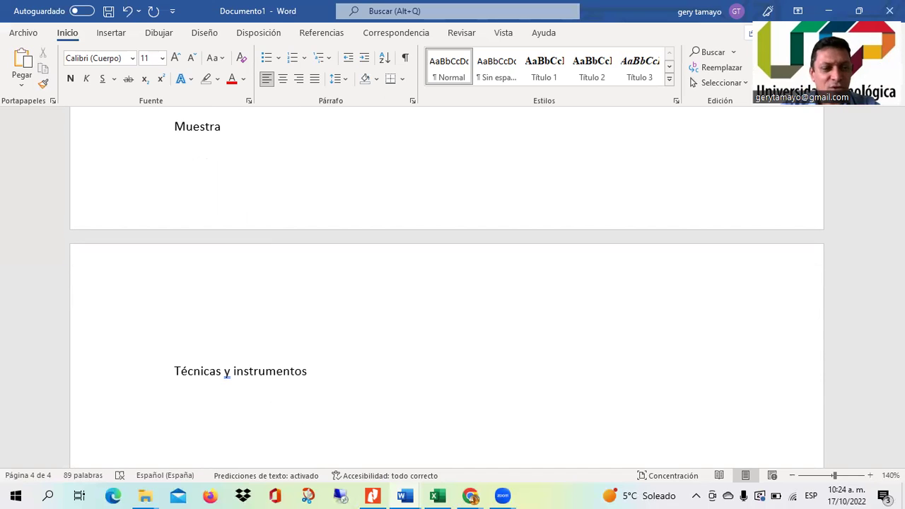
{"action": "type", "text": "Plande"}
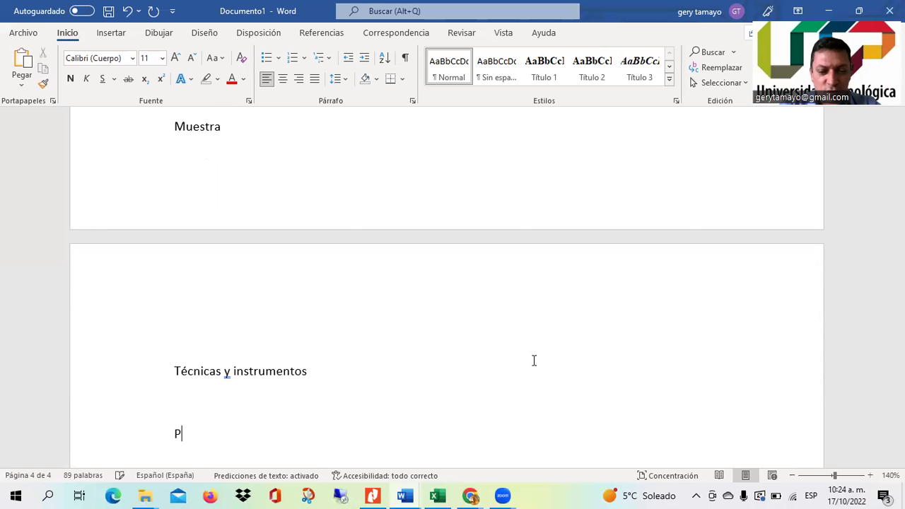
{"action": "key", "text": "BackSpace"}
{"action": "key", "text": "BackSpace"}
{"action": "key", "text": "BackSpace"}
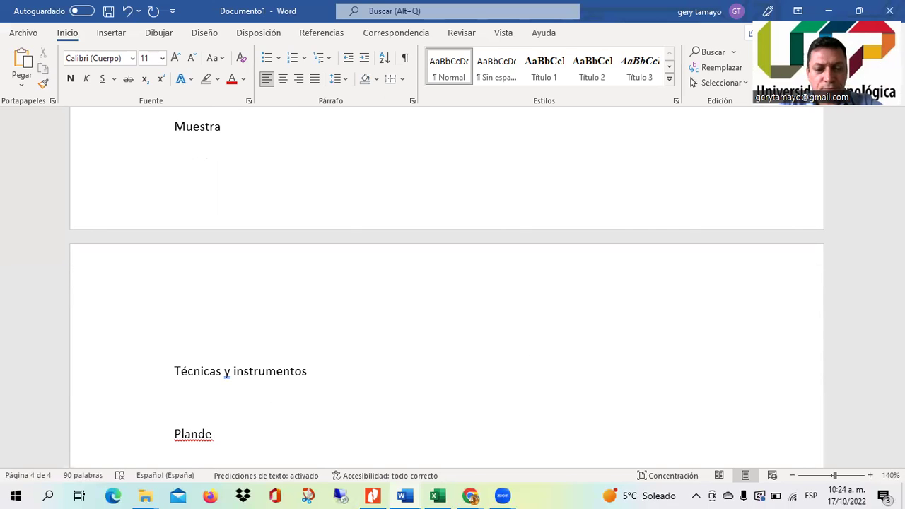
{"action": "type", "text": "de An"}
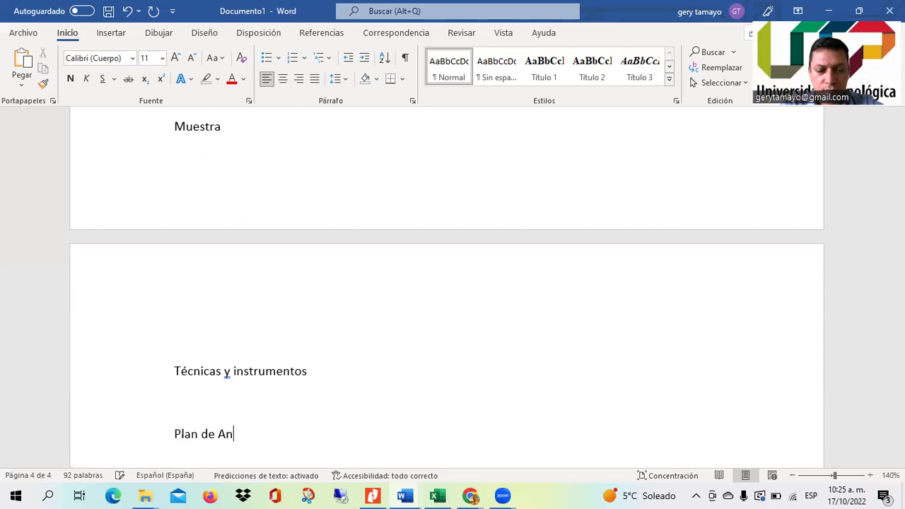
{"action": "type", "text": "á"}
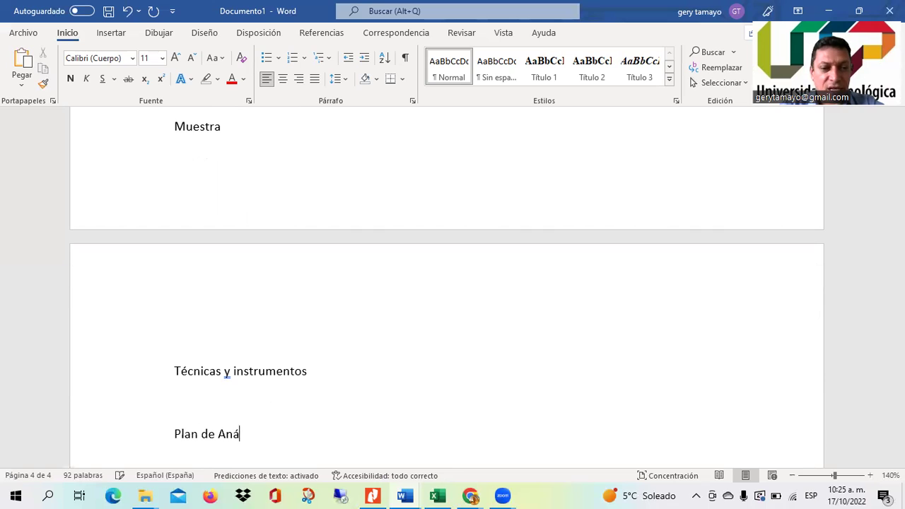
{"action": "type", "text": "lisis"}
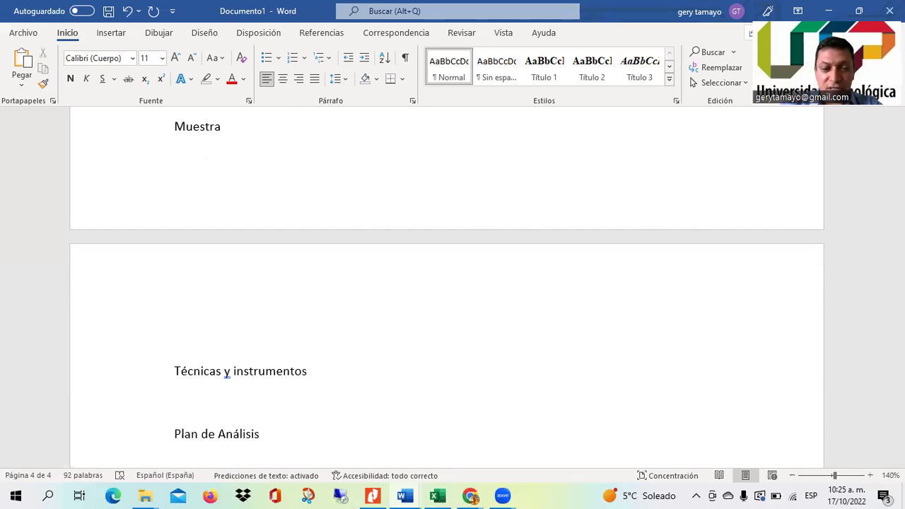
{"action": "left_click", "coordinate": [174, 402]}
{"action": "key", "text": "Return"}
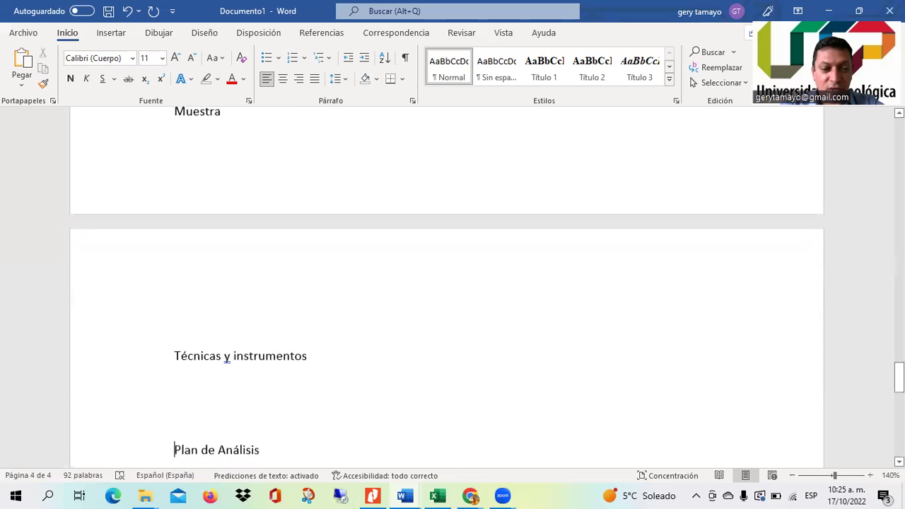
{"action": "key", "text": "End"}
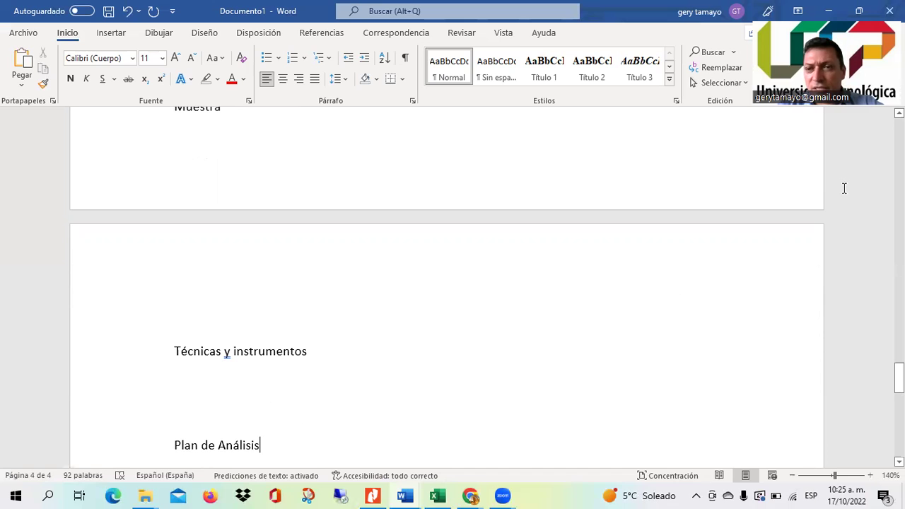
Apply the Título 2 style to "Diseño" below the "Metodología" heading.
{"action": "key", "text": "Up"}
{"action": "key", "text": "Up"}
{"action": "key", "text": "Up"}
{"action": "key", "text": "Up"}
{"action": "key", "text": "Up"}
{"action": "key", "text": "Up"}
{"action": "key", "text": "Up"}
{"action": "key", "text": "Up"}
{"action": "key", "text": "Up"}
{"action": "key", "text": "Up"}
{"action": "key", "text": "Up"}
{"action": "key", "text": "Up"}
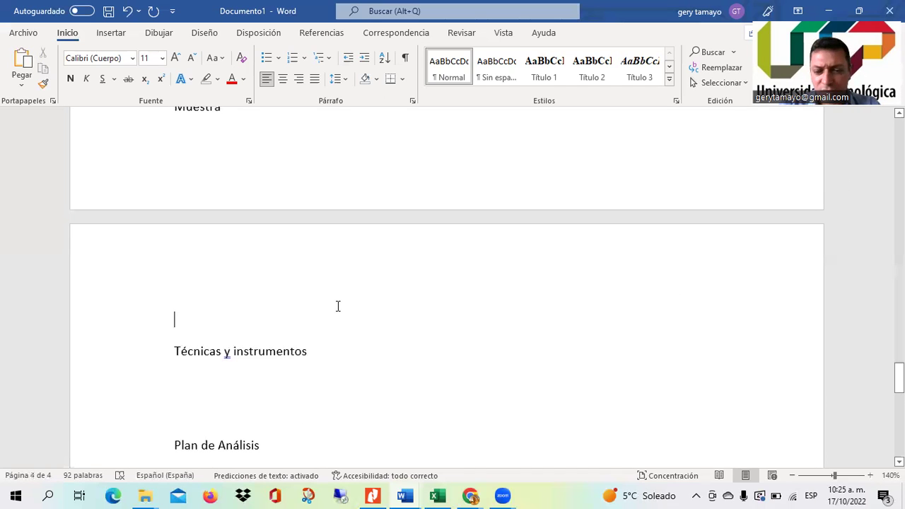
{"action": "key", "text": "Up"}
{"action": "key", "text": "Up"}
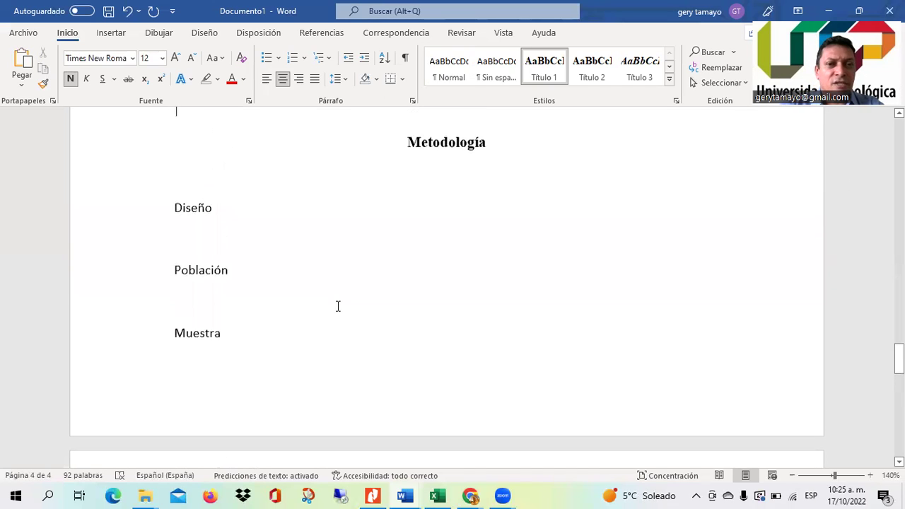
{"action": "key", "text": "Down"}
{"action": "key", "text": "Down"}
{"action": "key", "text": "Down"}
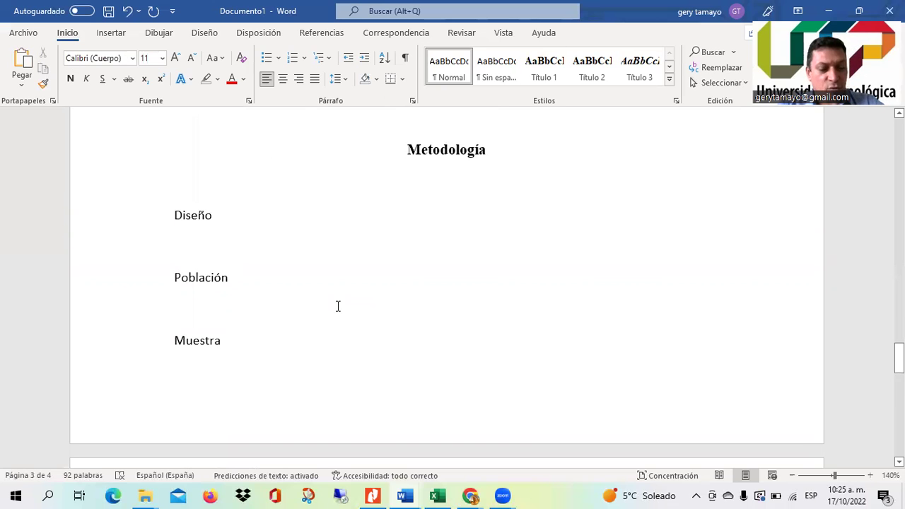
{"action": "key", "text": "shift+End"}
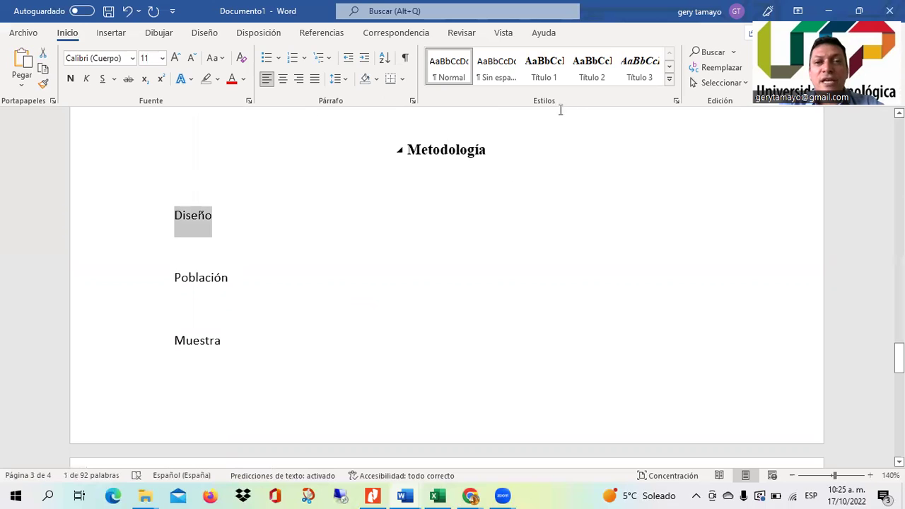
{"action": "left_click", "coordinate": [592, 74]}
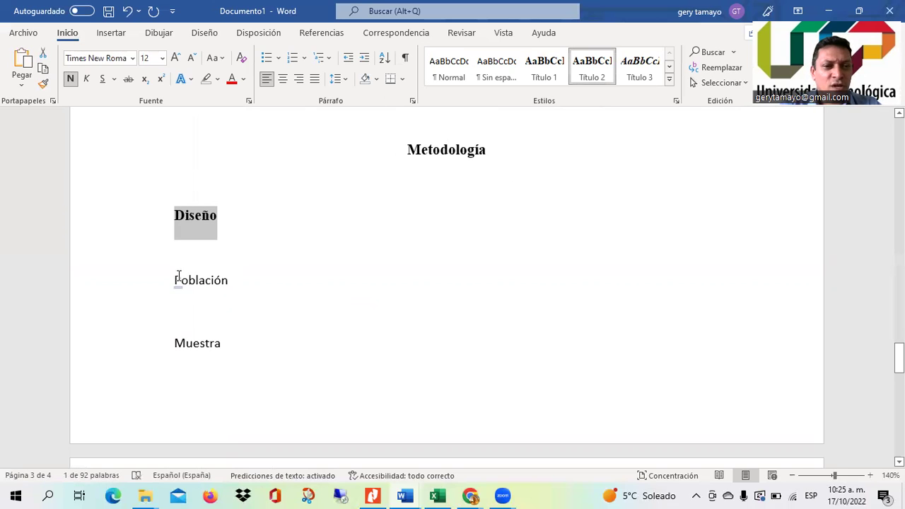
Apply the Título 2 style to "Población" and "Muestra".
{"action": "left_click_drag", "start_coordinate": [175, 277], "coordinate": [230, 283]}
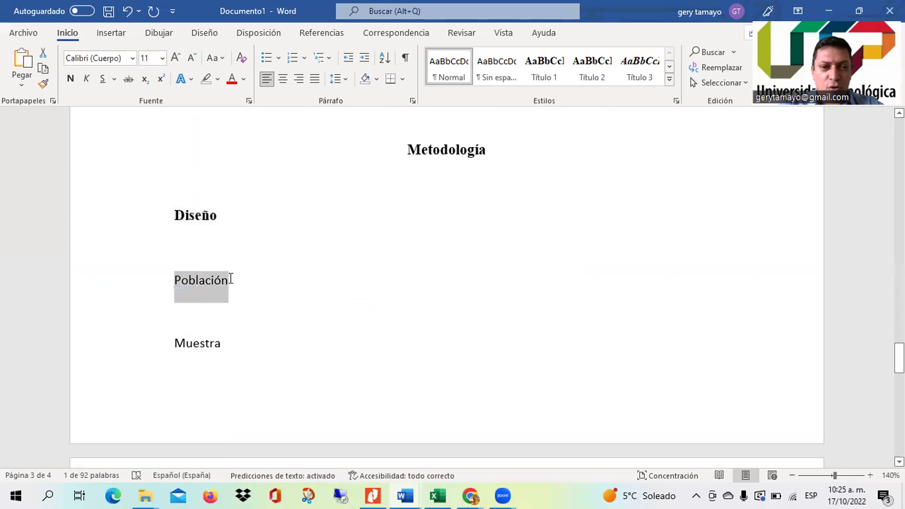
{"action": "left_click", "coordinate": [593, 78]}
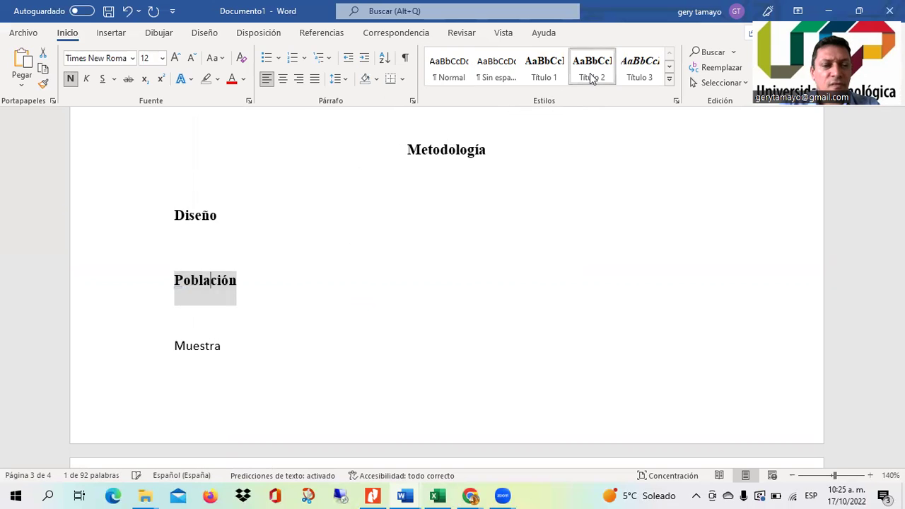
{"action": "key", "text": "Down"}
{"action": "key", "text": "shift+End"}
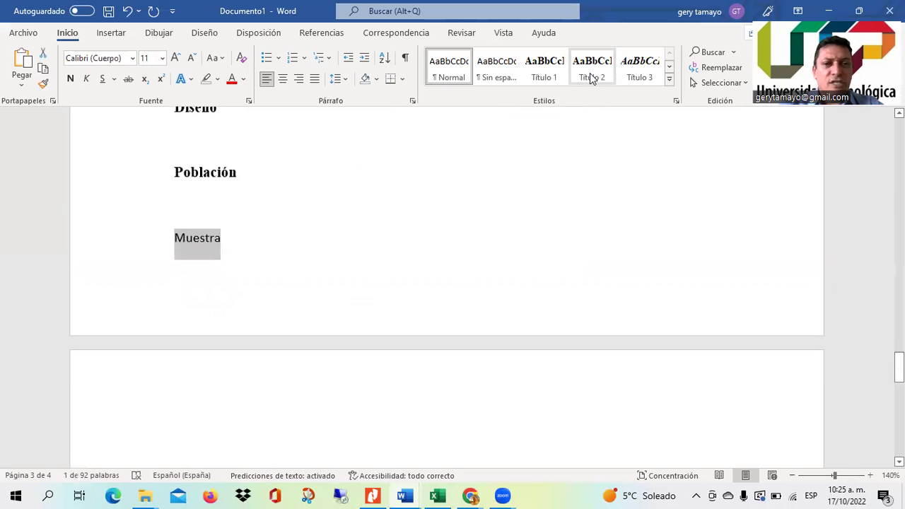
{"action": "left_click", "coordinate": [592, 78]}
Apply the Título 2 style to "Técnicas y instrumentos".
{"action": "key", "text": "Down"}
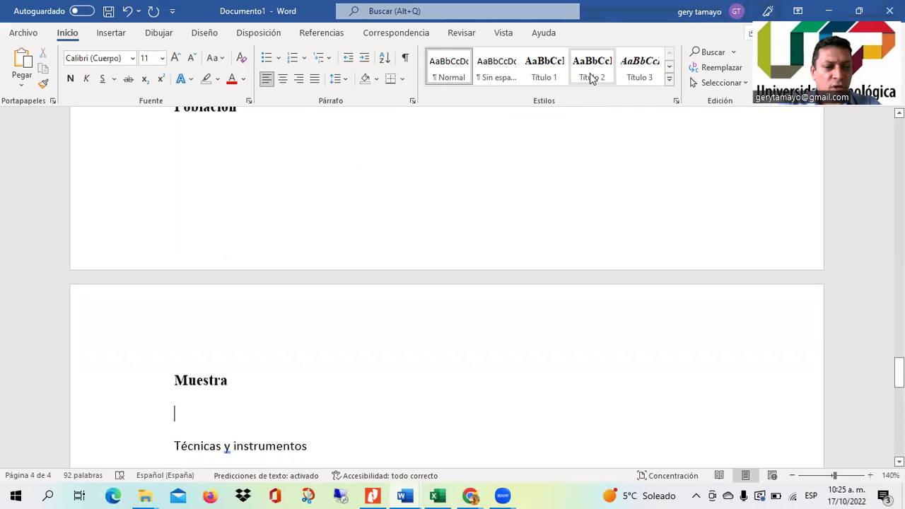
{"action": "key", "text": "shift+End"}
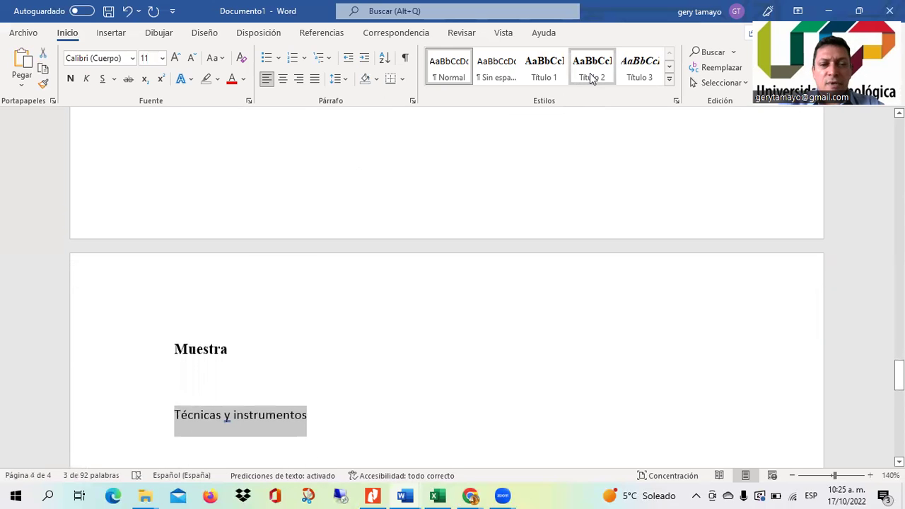
{"action": "left_click", "coordinate": [593, 78]}
Apply the Título 2 style to "Plan de Análisis".
{"action": "key", "text": "Down"}
{"action": "key", "text": "Return"}
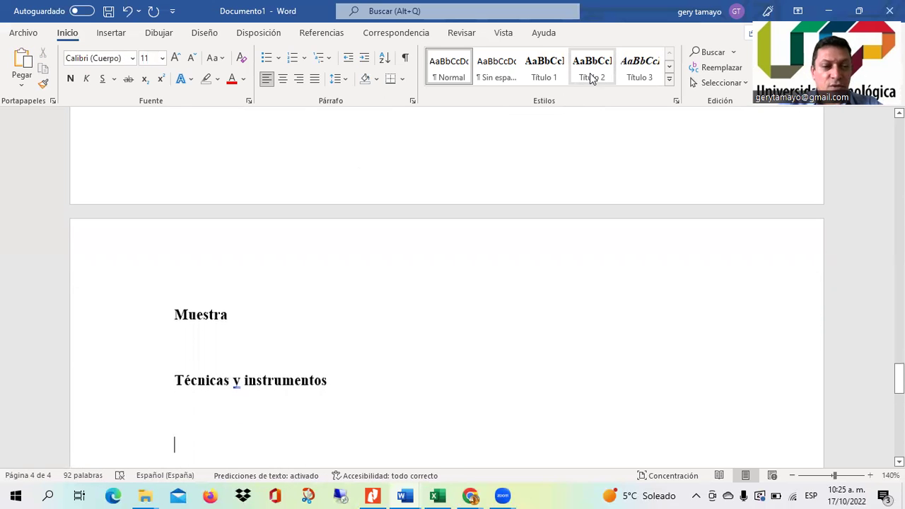
{"action": "key", "text": "Down"}
{"action": "key", "text": "Down"}
{"action": "key", "text": "Up"}
{"action": "key", "text": "Down"}
{"action": "key", "text": "shift+End"}
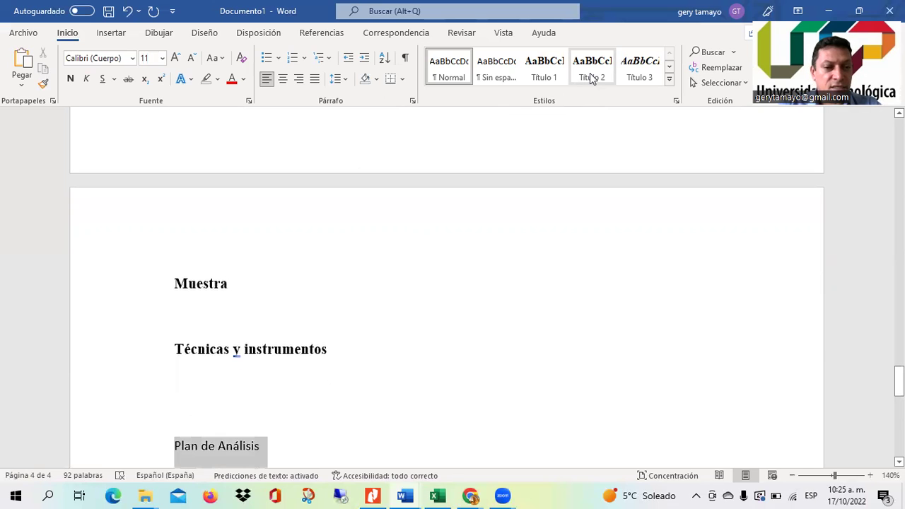
{"action": "left_click", "coordinate": [596, 74]}
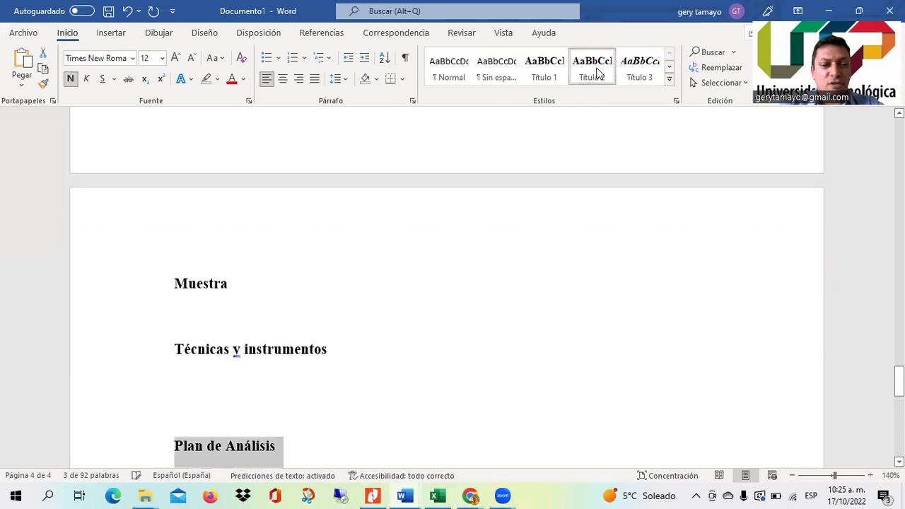
Add the lines "Resultados" and "Discusión" below "Plan de Análisis", each separated by a blank line.
{"action": "key", "text": "End"}
{"action": "key", "text": "Return"}
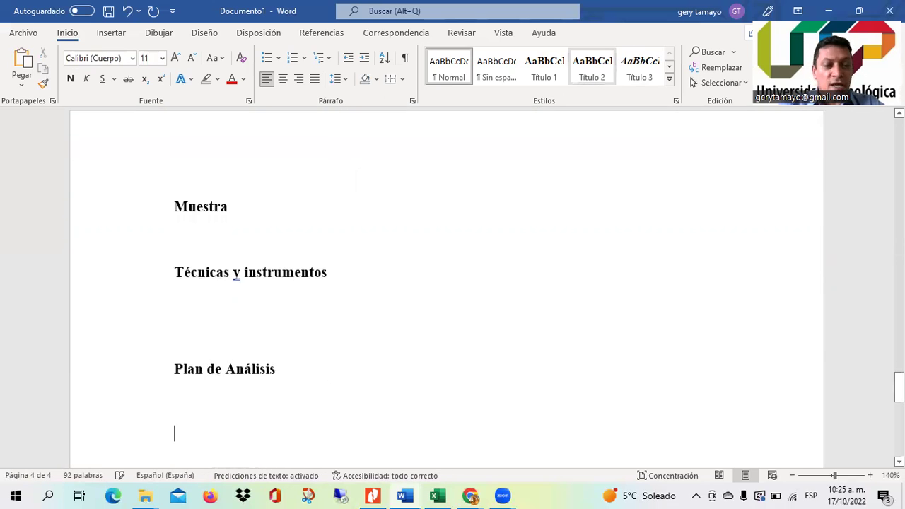
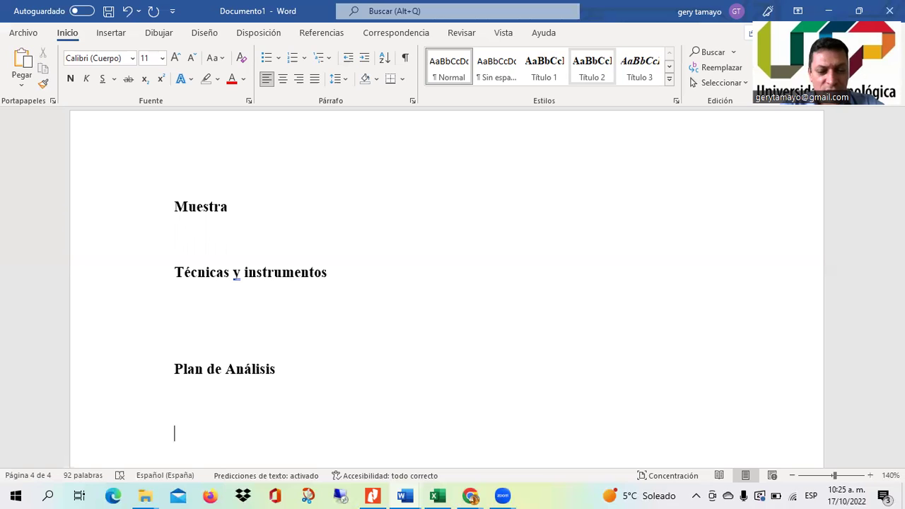
{"action": "type", "text": "Resulta"}
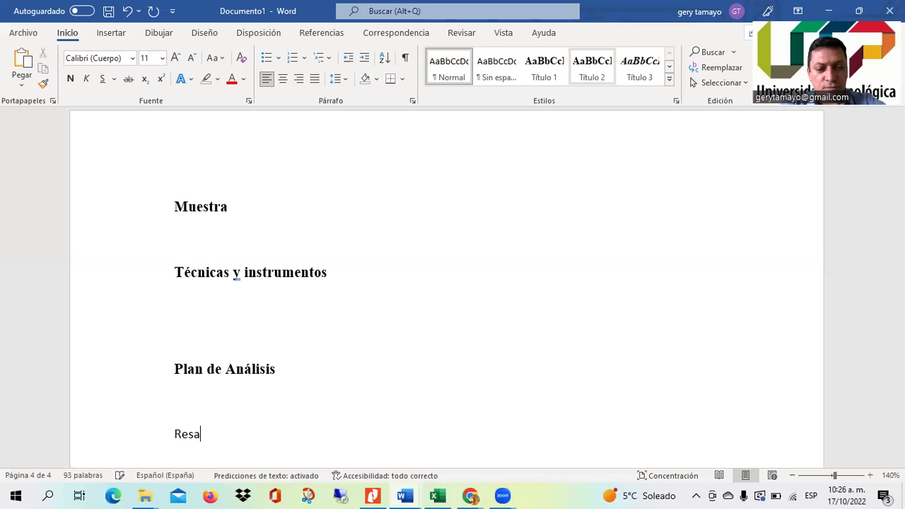
{"action": "type", "text": "dos"}
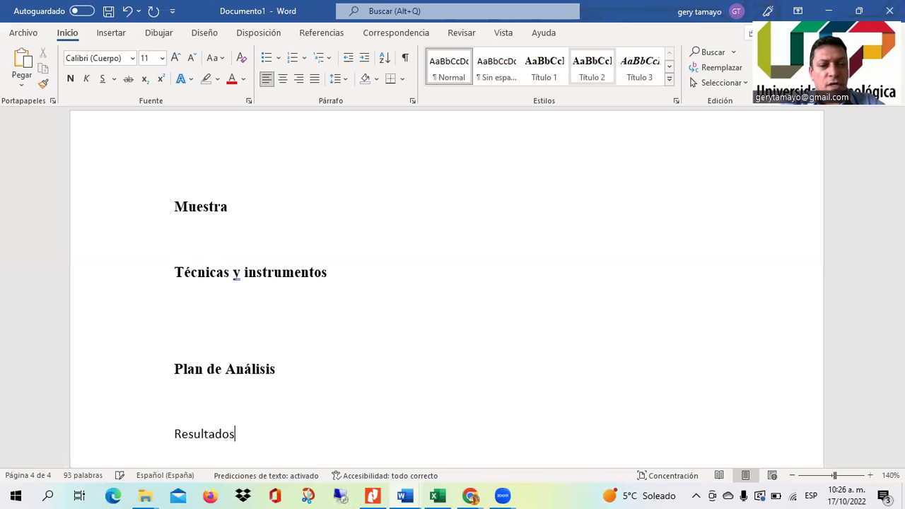
{"action": "key", "text": "Return"}
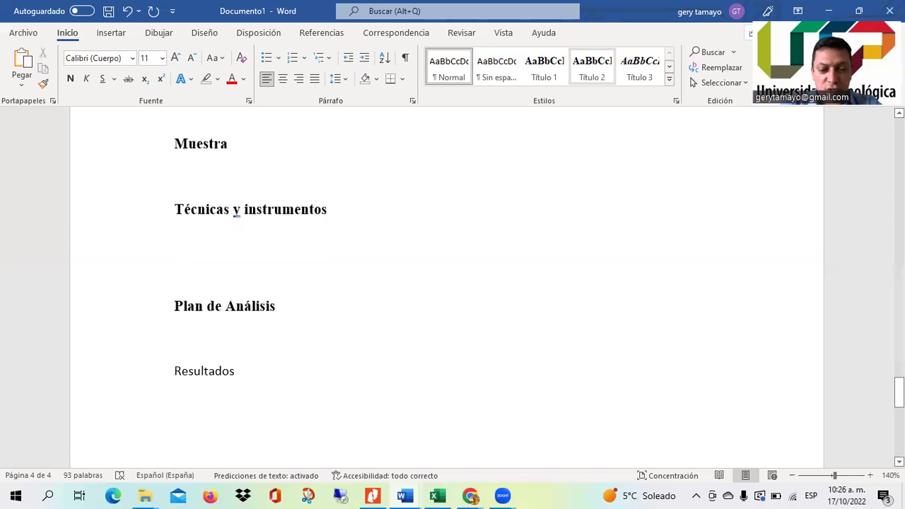
{"action": "type", "text": "discusión"}
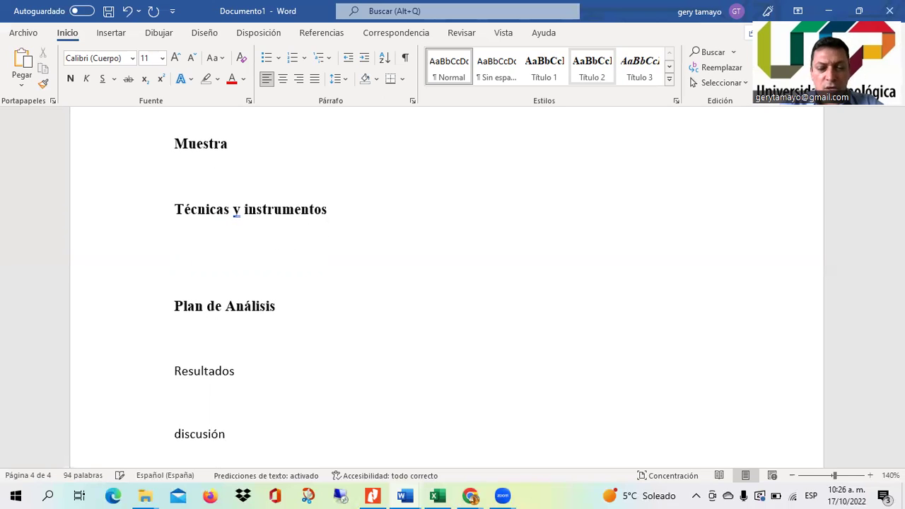
{"action": "key", "text": "Return"}
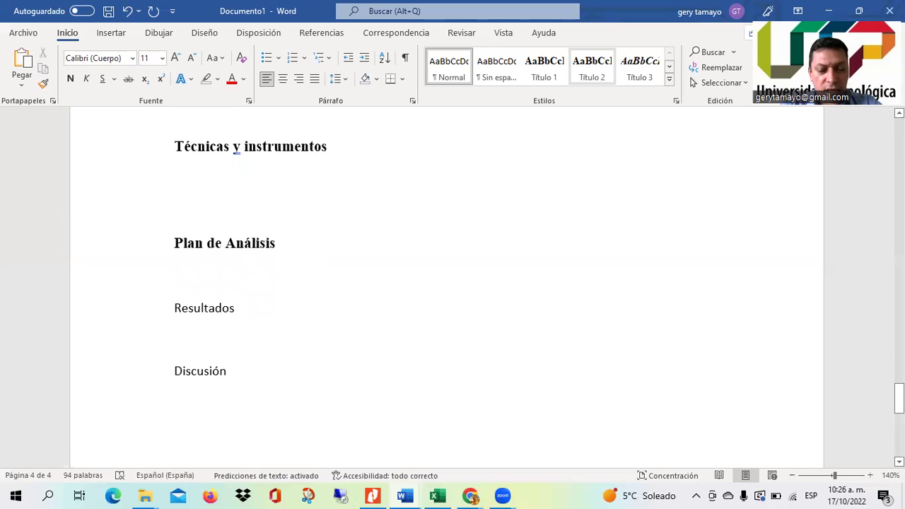
Add the lines "Análisis" and "Conclusiones" below "Discusión", separated by blank lines, and start a new line after them.
{"action": "type", "text": "anex"}
{"action": "key", "text": "BackSpace"}
{"action": "key", "text": "BackSpace"}
{"action": "type", "text": "álisis"}
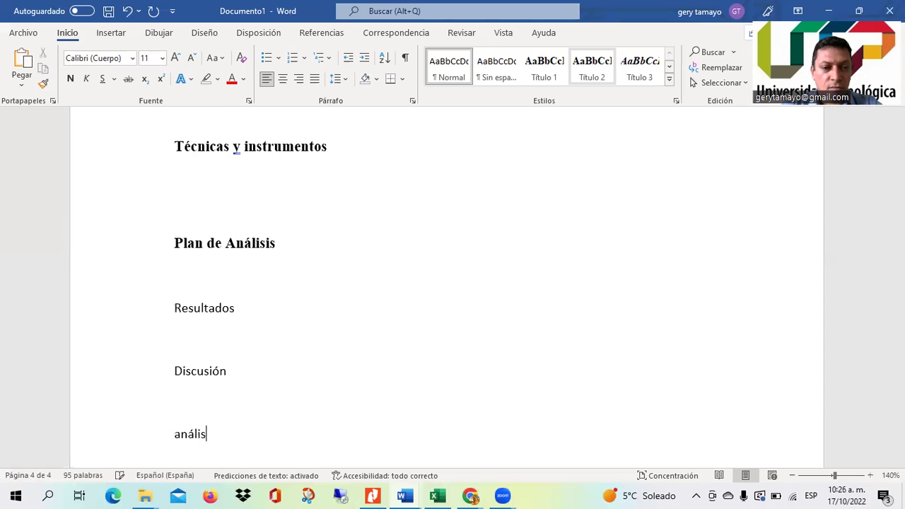
{"action": "key", "text": "Return"}
{"action": "type", "text": "Conclusiones"}
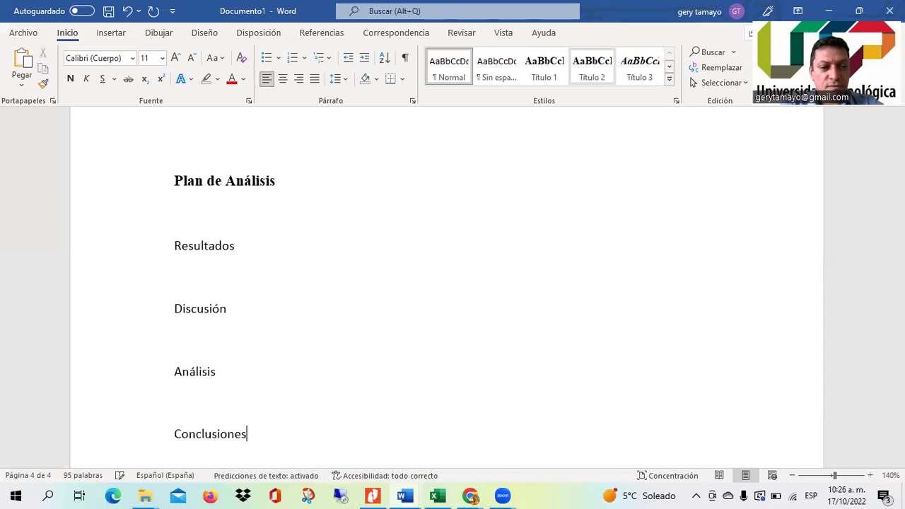
{"action": "key", "text": "Return"}
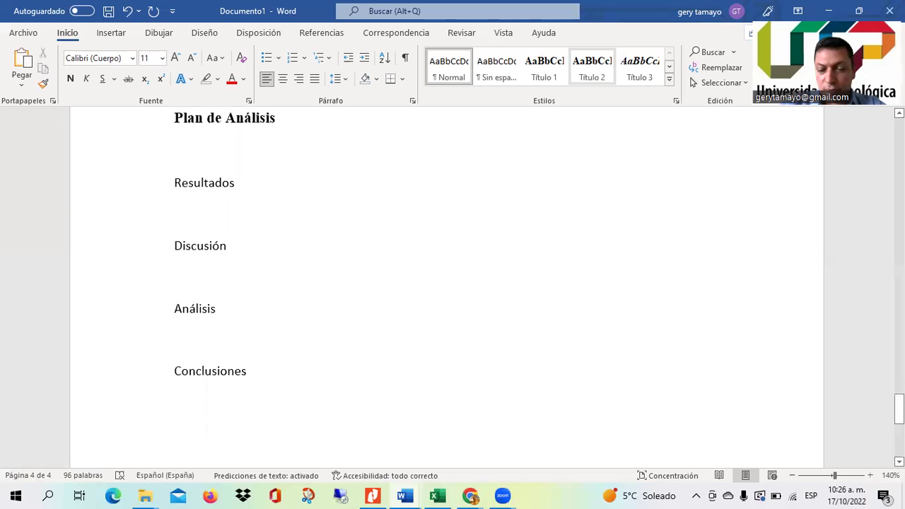
Apply the Título 1 style to "Resultados".
{"action": "left_click", "coordinate": [174, 277]}
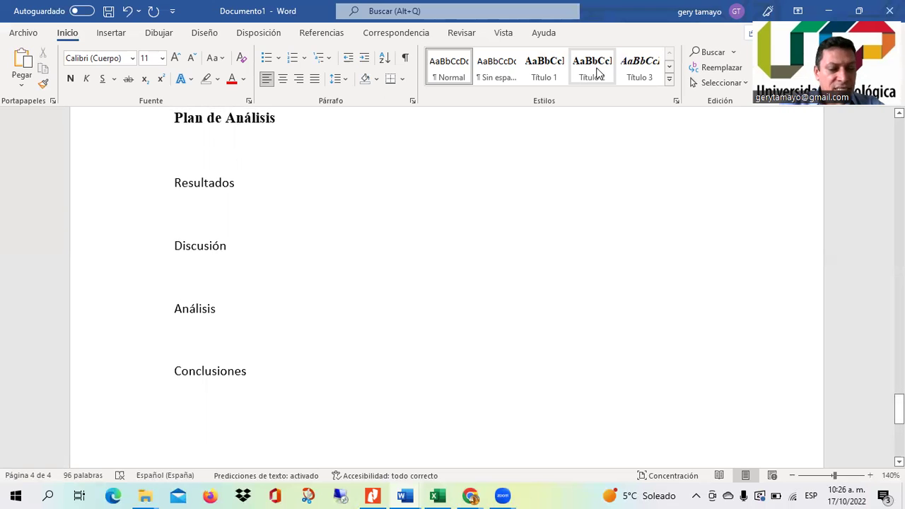
{"action": "key", "text": "shift+Up"}
{"action": "left_click", "coordinate": [546, 68]}
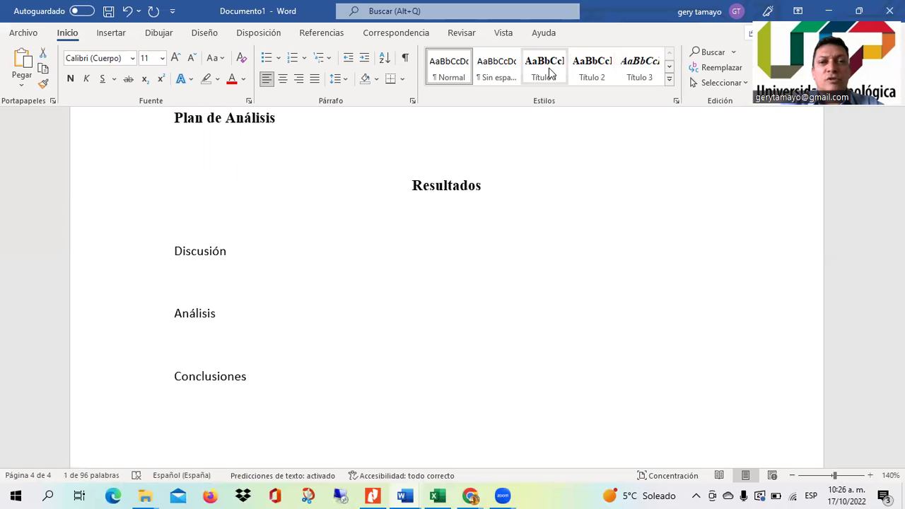
Apply the Título 1 style to "Discusión" and place the cursor at the start of "Análisis".
{"action": "key", "text": "Right"}
{"action": "key", "text": "Down"}
{"action": "key", "text": "Down"}
{"action": "key", "text": "shift+Down"}
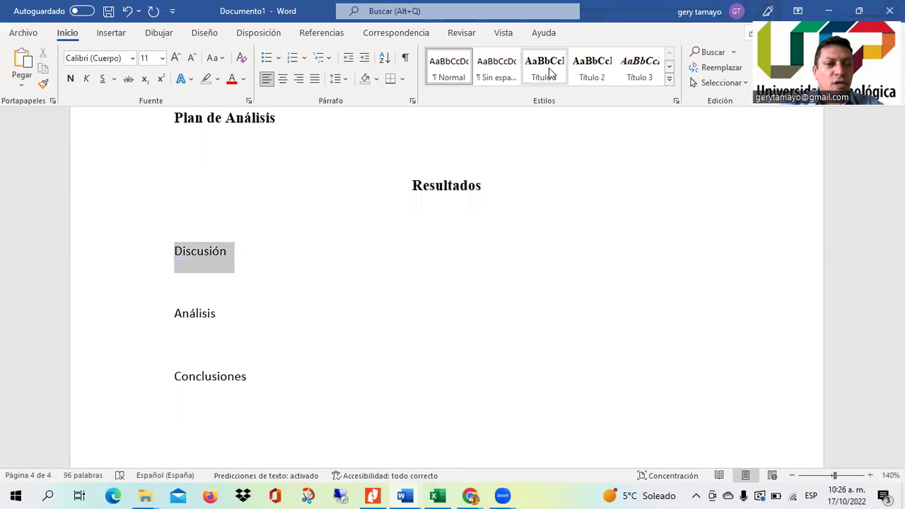
{"action": "left_click", "coordinate": [551, 73]}
{"action": "key", "text": "Right"}
{"action": "key", "text": "Down"}
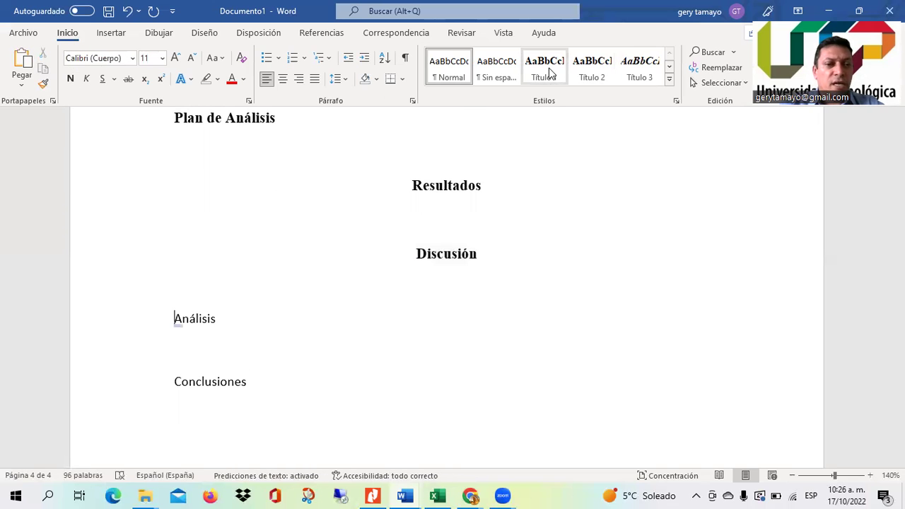
Apply the Título 1 style to "Análisis" and "Conclusiones".
{"action": "key", "text": "shift+Down"}
{"action": "left_click", "coordinate": [551, 73]}
{"action": "key", "text": "Right"}
{"action": "key", "text": "Down"}
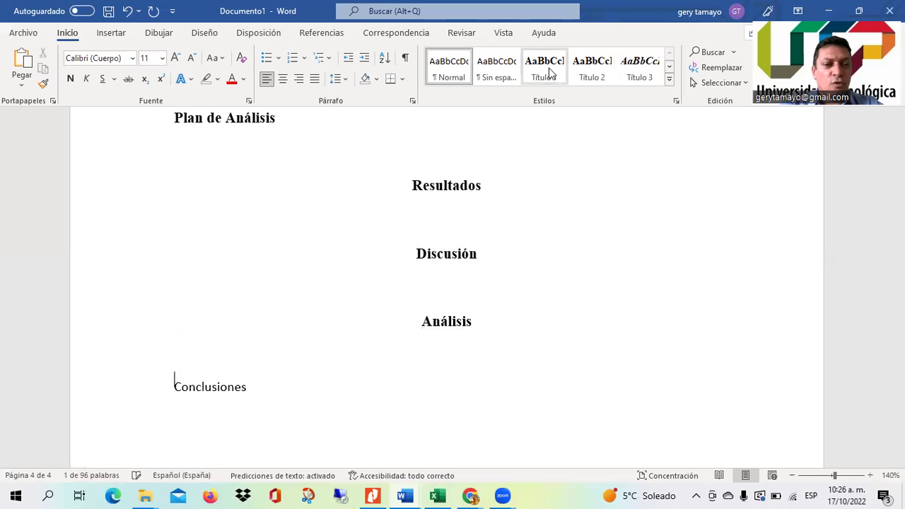
{"action": "key", "text": "shift+Down"}
{"action": "left_click", "coordinate": [550, 73]}
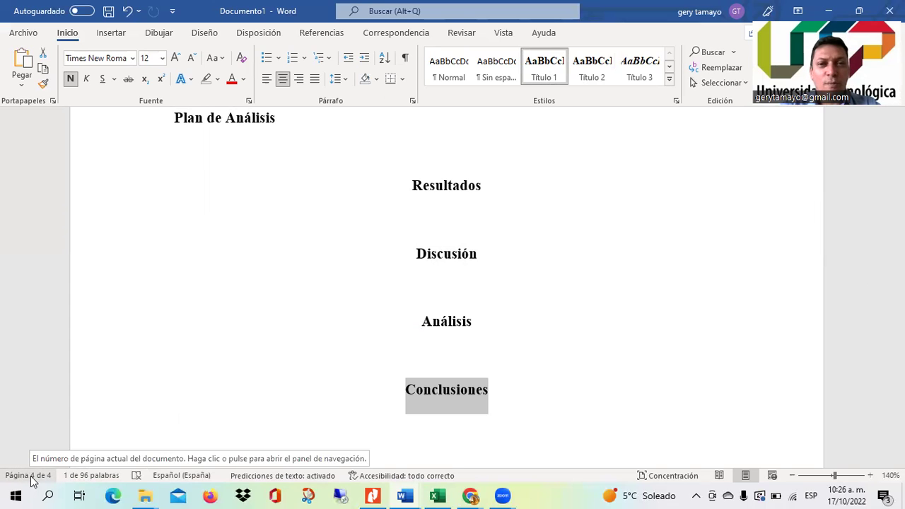
Insert page breaks below "Introducción" so that "Resumen" starts on a new page.
{"action": "left_click_drag", "start_coordinate": [898, 408], "coordinate": [898, 234]}
{"action": "left_click", "coordinate": [468, 207]}
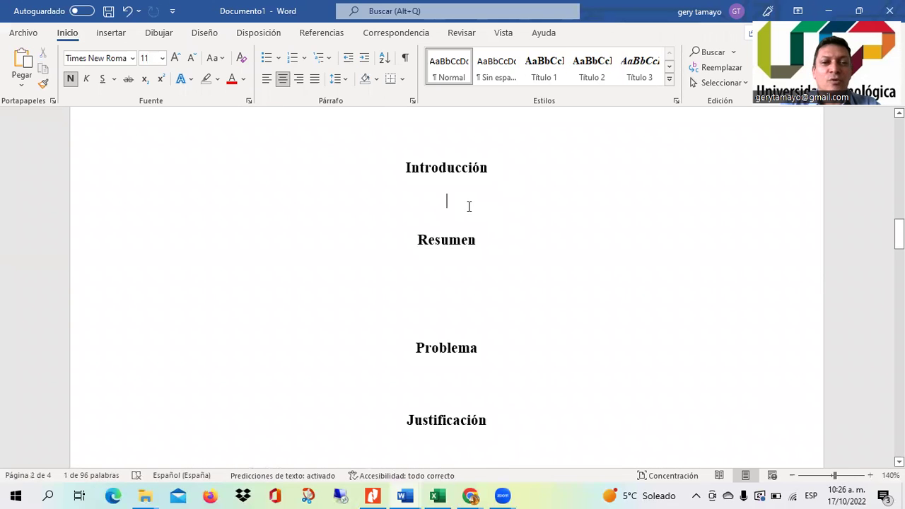
{"action": "scroll", "coordinate": [469, 207], "scroll_direction": "down", "scroll_amount": 10}
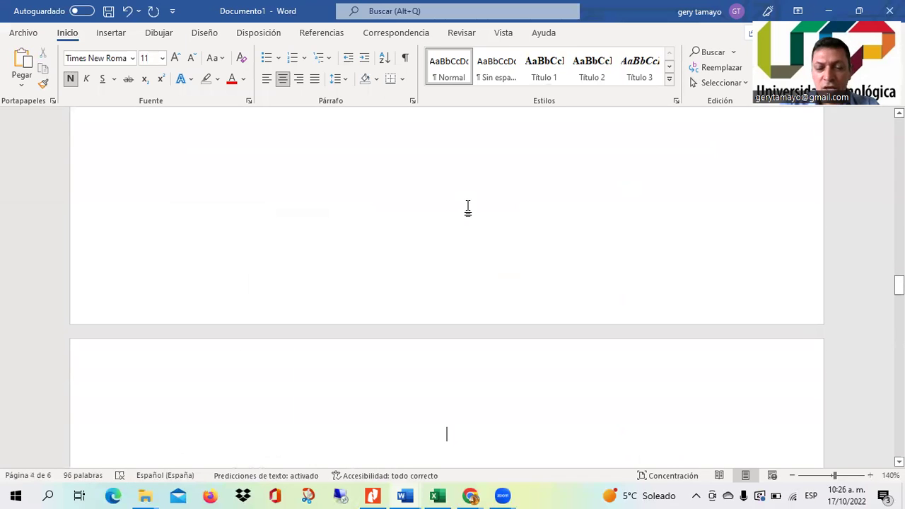
{"action": "key", "text": "Down"}
{"action": "key", "text": "Down"}
{"action": "key", "text": "Down"}
{"action": "key", "text": "Down"}
{"action": "key", "text": "Down"}
{"action": "key", "text": "Up"}
{"action": "key", "text": "Up"}
{"action": "key", "text": "Up"}
{"action": "key", "text": "ctrl+Return"}
{"action": "key", "text": "ctrl+Return"}
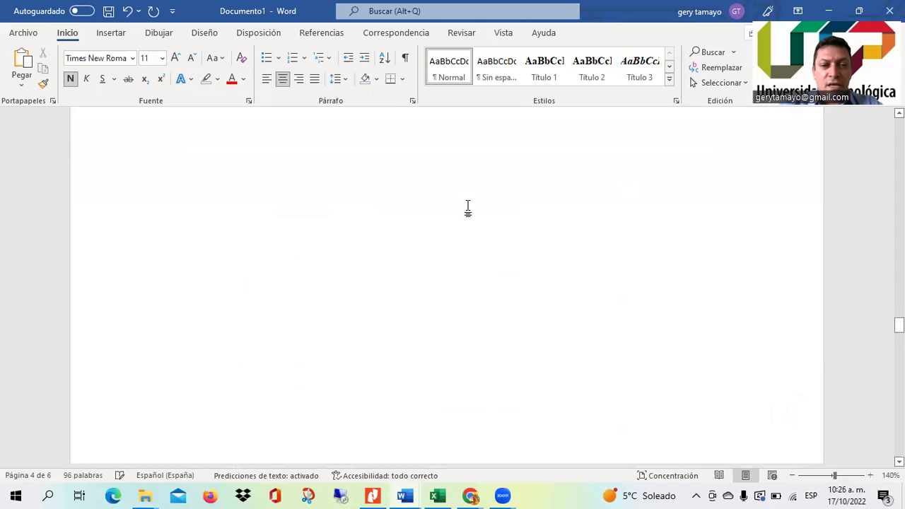
Insert page breaks below "Resumen" and "Problema" so that "Problema" and "Justificación" each start on their own page.
{"action": "key", "text": "Down"}
{"action": "key", "text": "Down"}
{"action": "key", "text": "Down"}
{"action": "key", "text": "ctrl+Return"}
{"action": "key", "text": "ctrl+Return"}
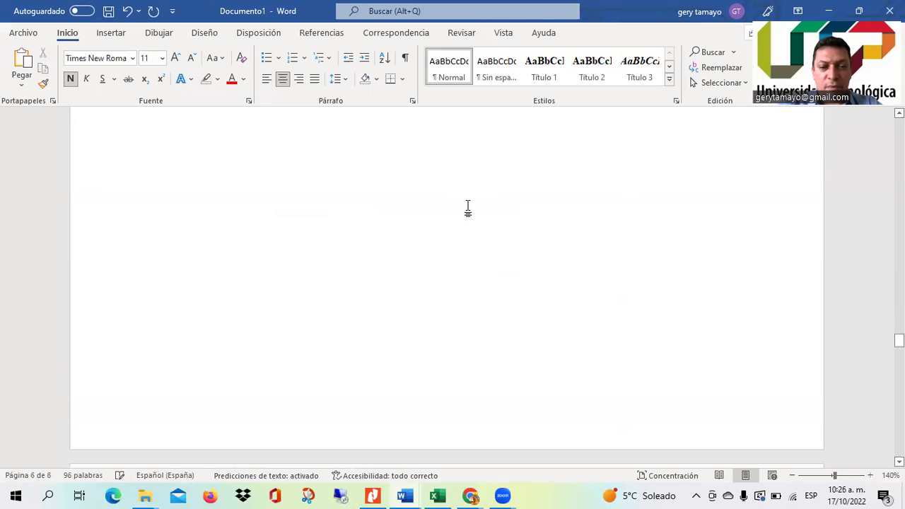
{"action": "key", "text": "ctrl+Return"}
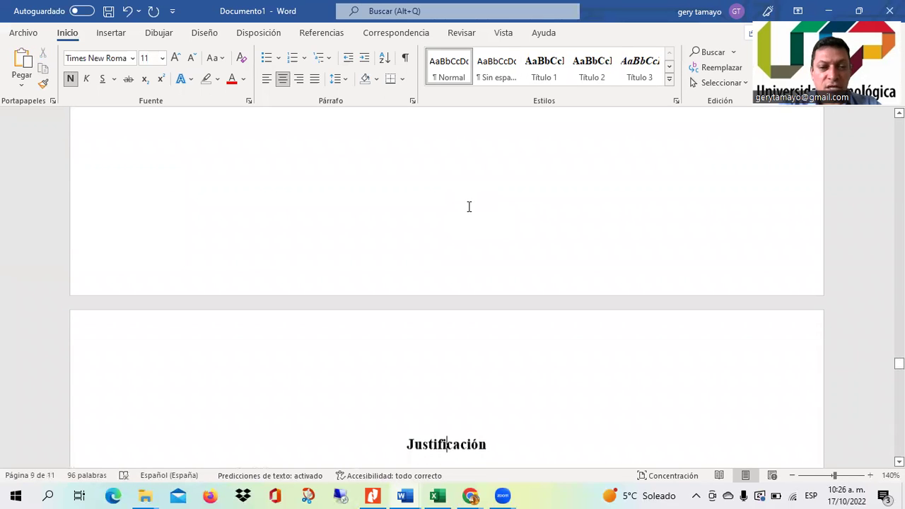
Insert a page break below "Justificación" so that "Objetivos" starts on a new page.
{"action": "key", "text": "Down"}
{"action": "key", "text": "Down"}
{"action": "key", "text": "Down"}
{"action": "key", "text": "ctrl+Return"}
Keep "Objetivos" and "Marco Referencial" together and insert a page break on the blank line between "Marco conceptual" and "Marco de antecedentes".
{"action": "key", "text": "Down"}
{"action": "key", "text": "Down"}
{"action": "key", "text": "Down"}
{"action": "key", "text": "Down"}
{"action": "key", "text": "Down"}
{"action": "key", "text": "Down"}
{"action": "key", "text": "Down"}
{"action": "key", "text": "Down"}
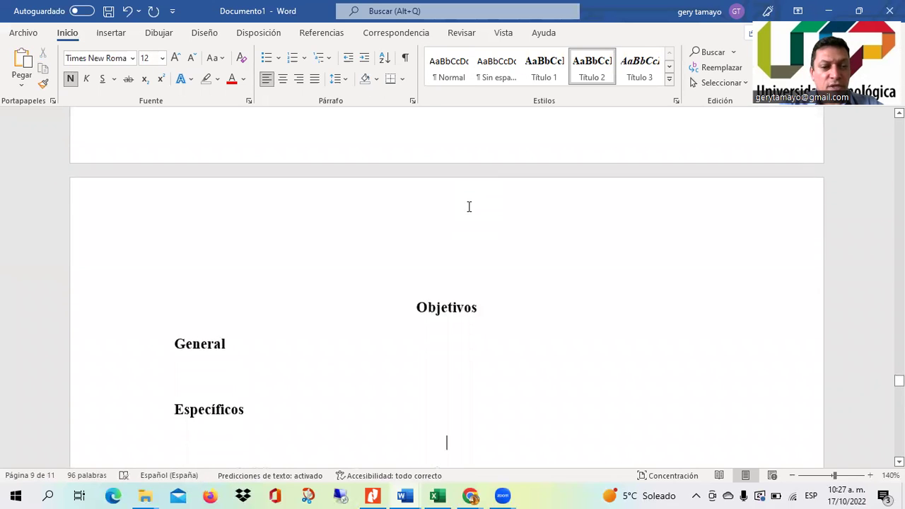
{"action": "key", "text": "Down"}
{"action": "key", "text": "Down"}
{"action": "key", "text": "Down"}
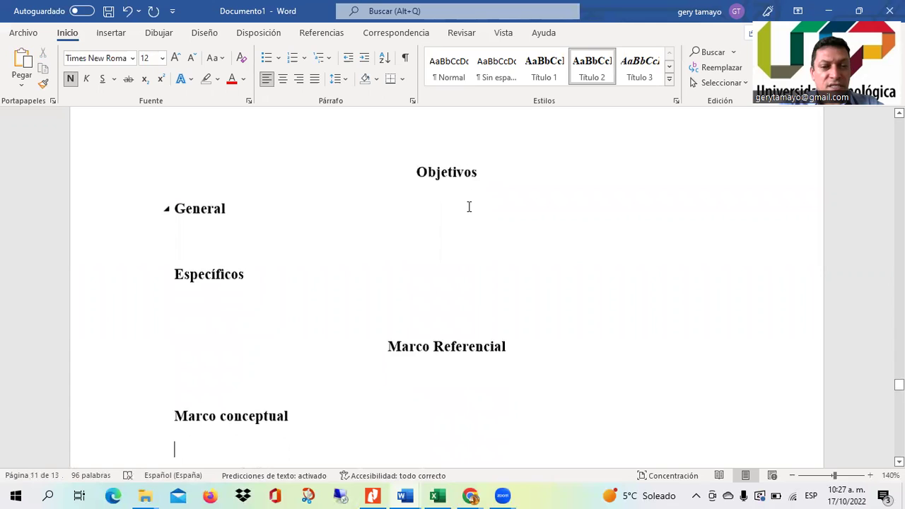
{"action": "key", "text": "Up"}
{"action": "key", "text": "Up"}
{"action": "key", "text": "Up"}
{"action": "key", "text": "Up"}
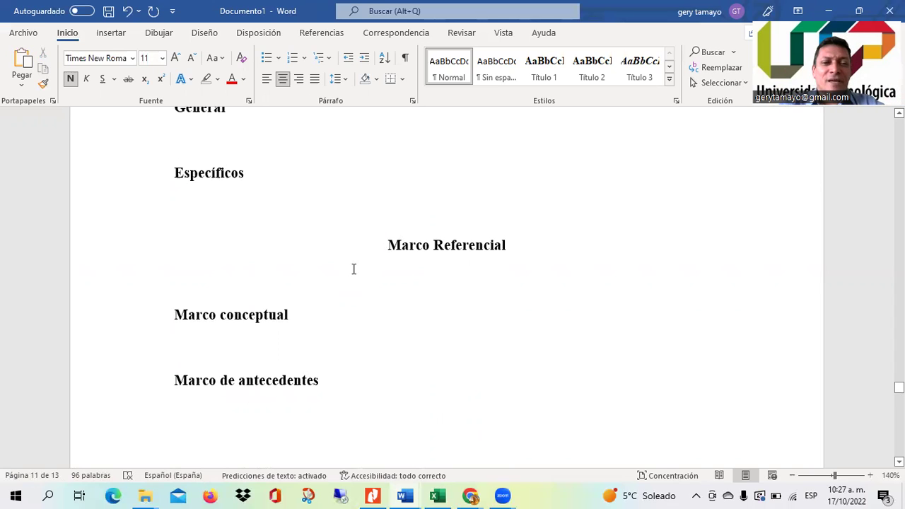
{"action": "left_click", "coordinate": [224, 344]}
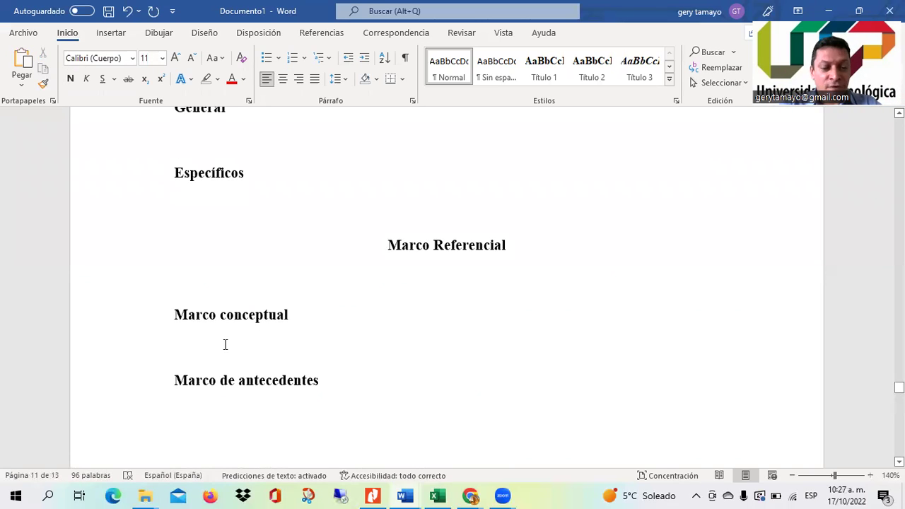
{"action": "key", "text": "ctrl+Return"}
Insert a page break below "Marco de antecedentes" so that "Marco Teórico" starts on a new page.
{"action": "key", "text": "Down"}
{"action": "key", "text": "Down"}
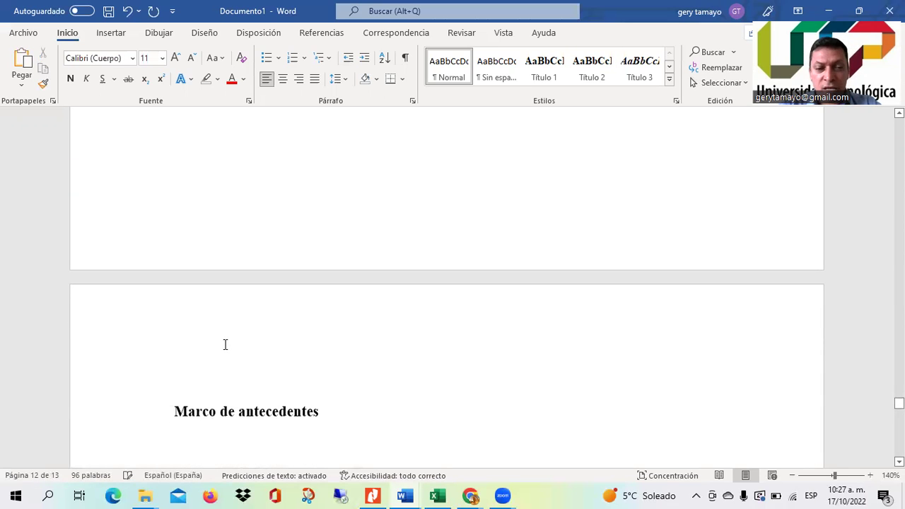
{"action": "key", "text": "ctrl+Return"}
{"action": "key", "text": "Down"}
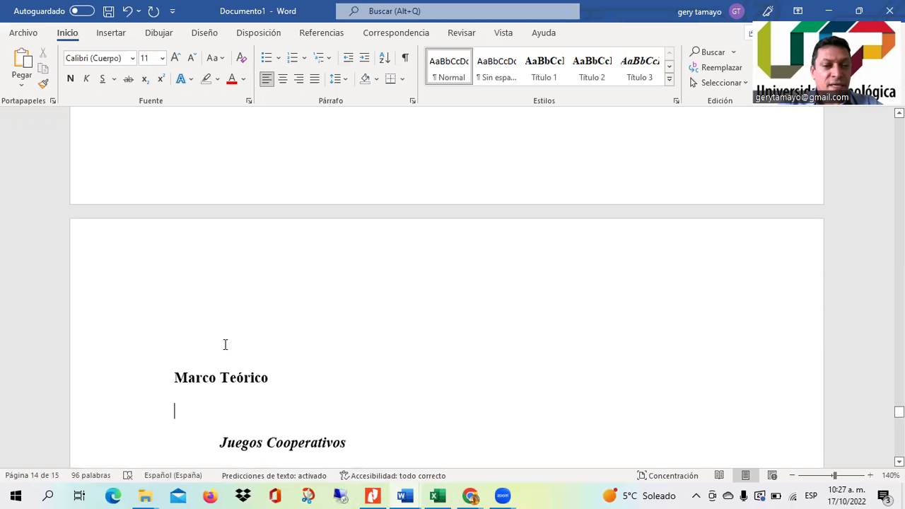
Insert a page break below "Juegos Cooperativos" and another below "Riesgo Beneficio", leaving both subheadings on separate pages.
{"action": "key", "text": "Down"}
{"action": "key", "text": "Down"}
{"action": "key", "text": "Down"}
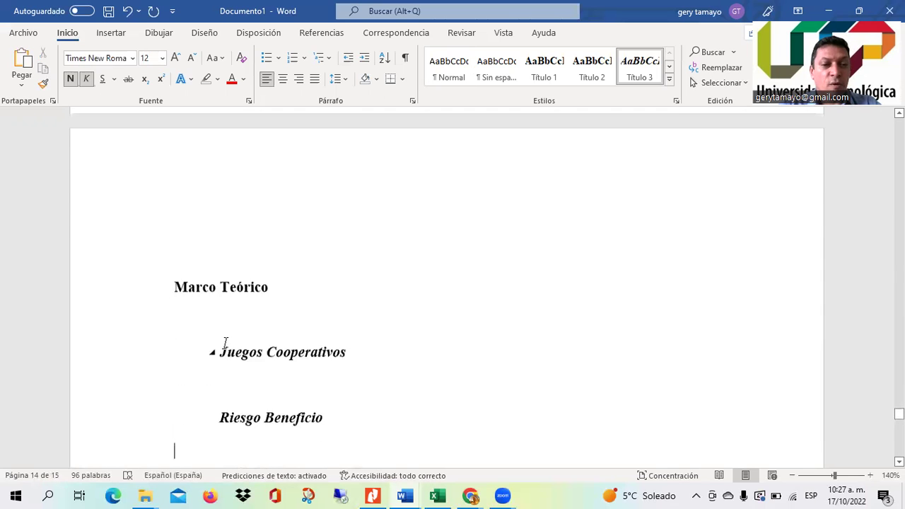
{"action": "key", "text": "Up"}
{"action": "key", "text": "Up"}
{"action": "key", "text": "ctrl+Return"}
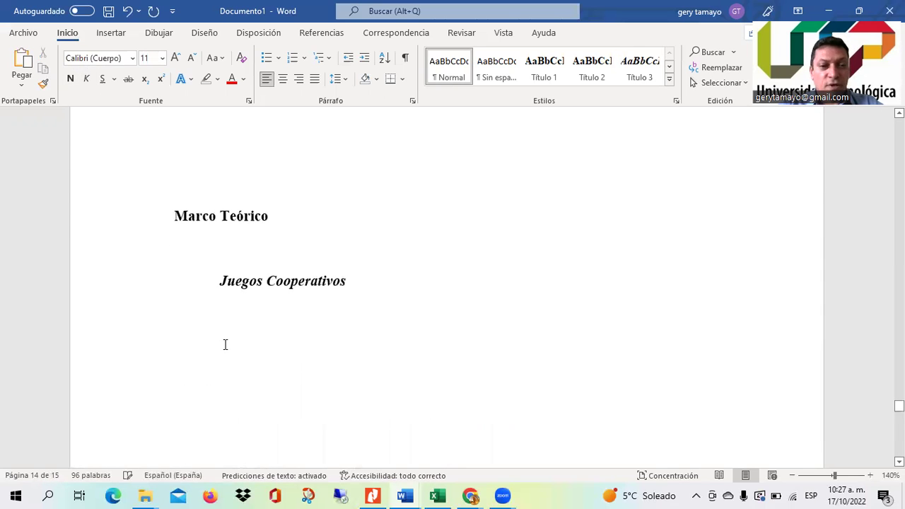
{"action": "key", "text": "Down"}
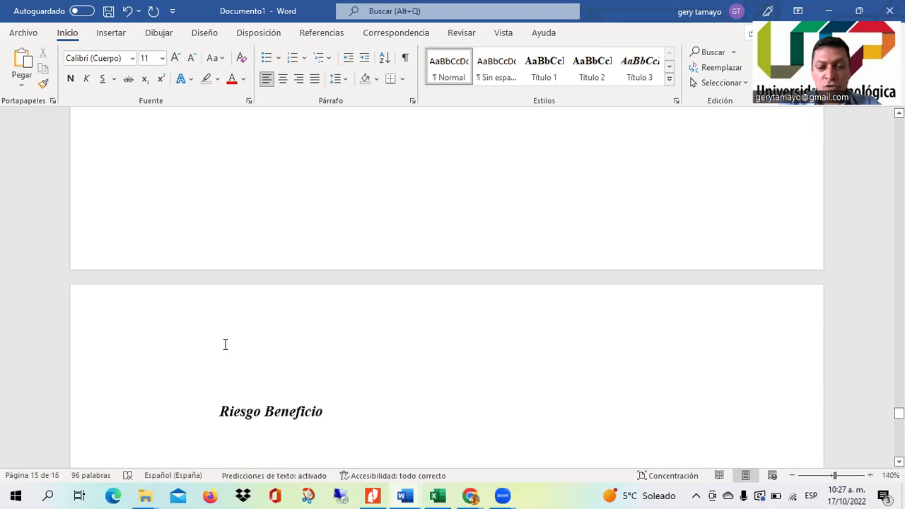
{"action": "key", "text": "ctrl+Return"}
{"action": "key", "text": "Down"}
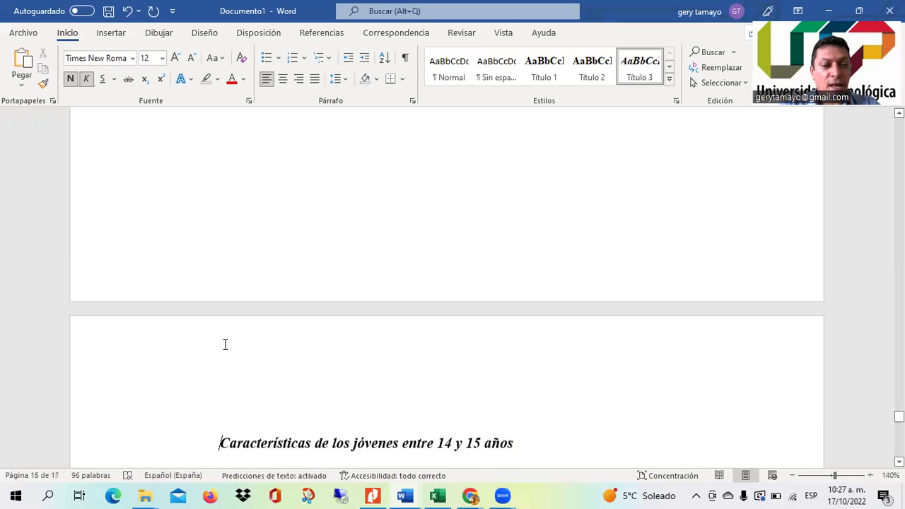
Insert page breaks below "Características de los jóvenes entre 14 y 15 años" so that "Marco Legal" starts on a new page.
{"action": "key", "text": "Down"}
{"action": "key", "text": "Down"}
{"action": "key", "text": "ctrl+Return"}
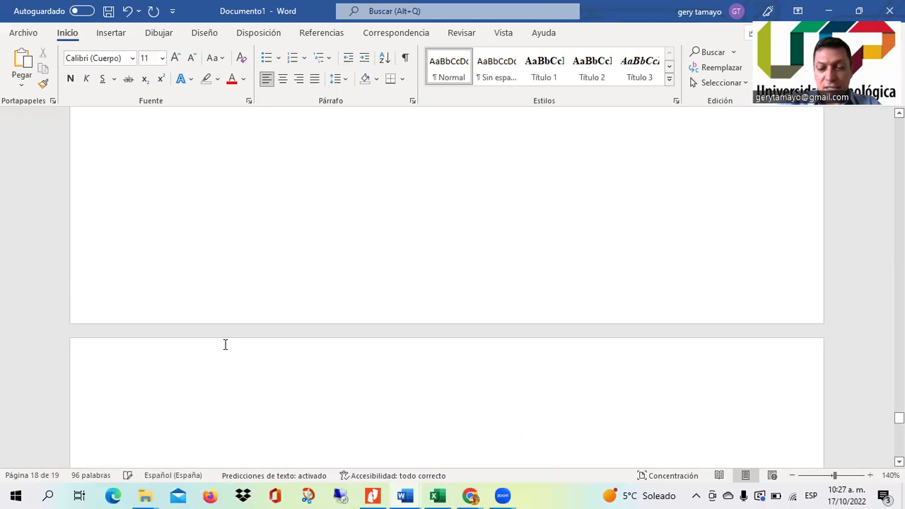
{"action": "key", "text": "Down"}
{"action": "key", "text": "Down"}
{"action": "key", "text": "Down"}
{"action": "left_click", "coordinate": [224, 345]}
{"action": "key", "text": "ctrl+Return"}
Insert a page break between "Marco Legal" and "Metodología".
{"action": "key", "text": "Down"}
{"action": "key", "text": "Down"}
{"action": "key", "text": "Down"}
{"action": "key", "text": "Down"}
{"action": "key", "text": "Down"}
{"action": "key", "text": "Down"}
{"action": "key", "text": "Down"}
{"action": "key", "text": "Down"}
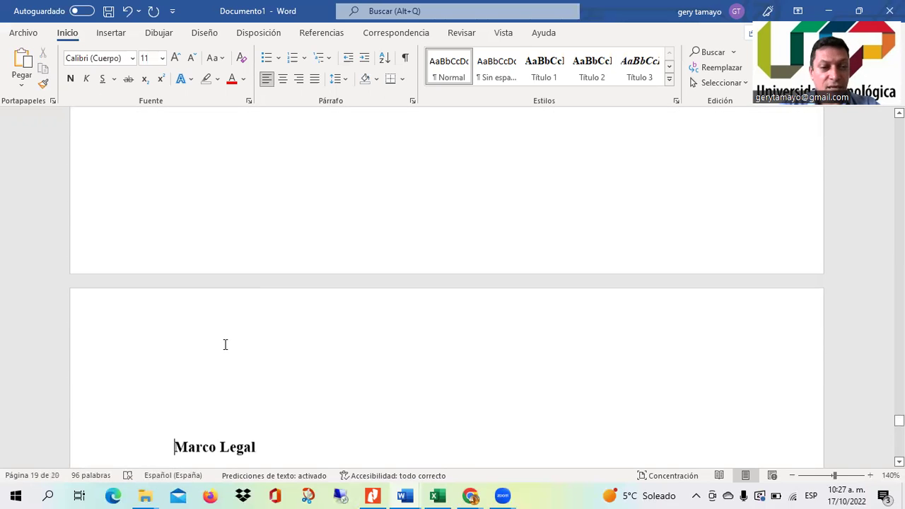
{"action": "key", "text": "Up"}
{"action": "key", "text": "Up"}
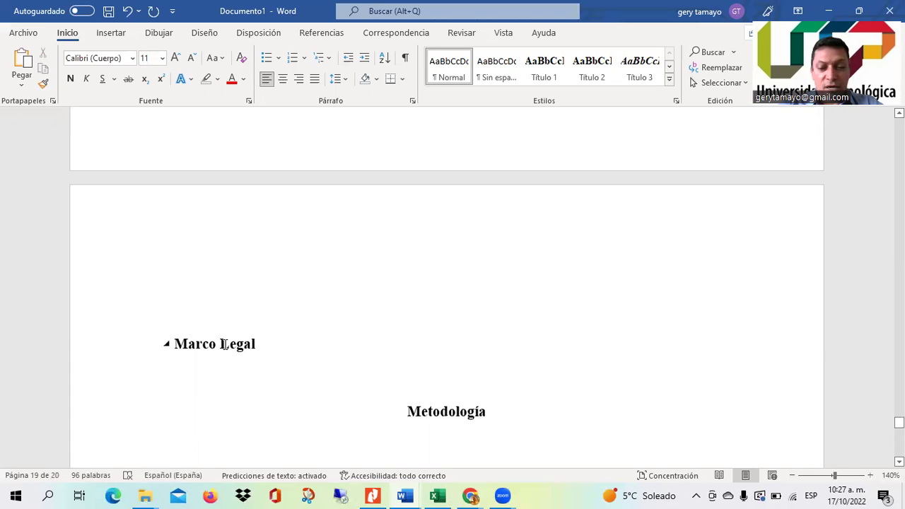
{"action": "key", "text": "ctrl+Return"}
Insert a page break below "Diseño" so that "Población" starts on a new page.
{"action": "key", "text": "Down"}
{"action": "key", "text": "Down"}
{"action": "key", "text": "Down"}
{"action": "key", "text": "Down"}
{"action": "key", "text": "Down"}
{"action": "key", "text": "Down"}
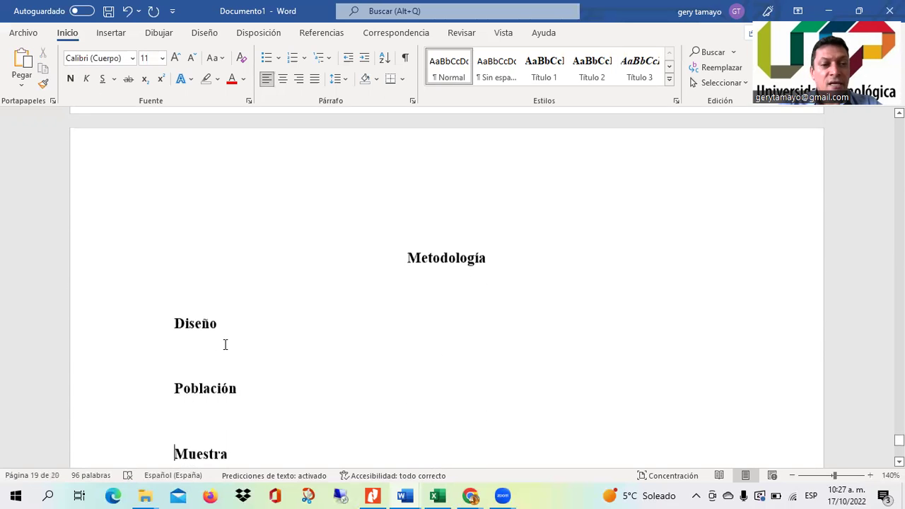
{"action": "key", "text": "Up"}
{"action": "key", "text": "Up"}
{"action": "key", "text": "Up"}
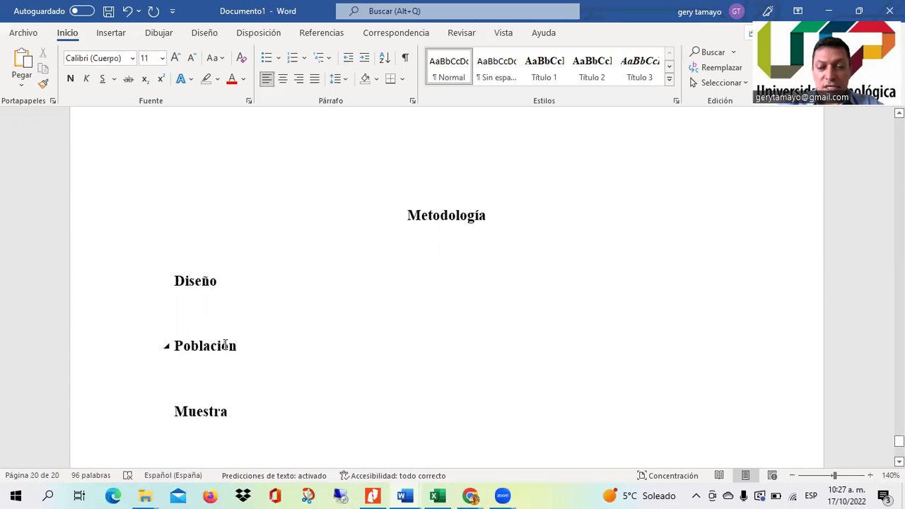
{"action": "key", "text": "ctrl+Return"}
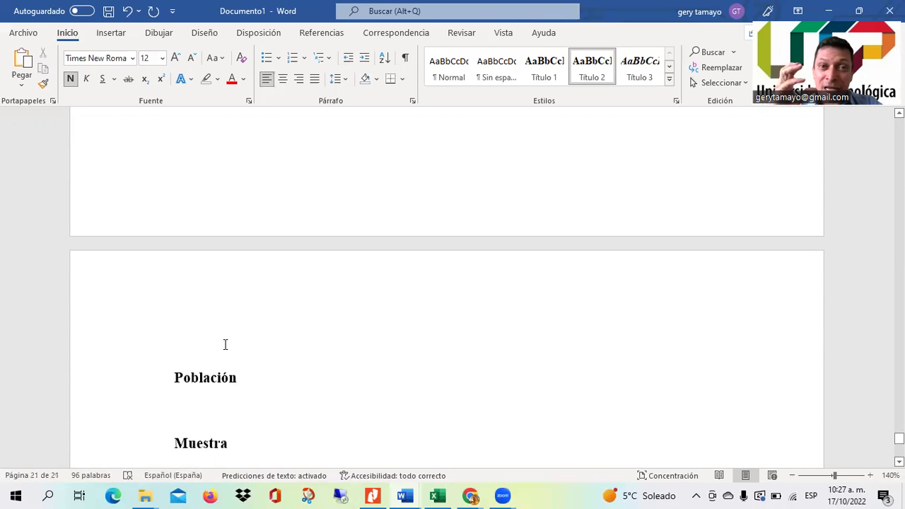
Insert a page break below "Población" and another below "Muestra" to separate them from the headings that follow.
{"action": "key", "text": "Down"}
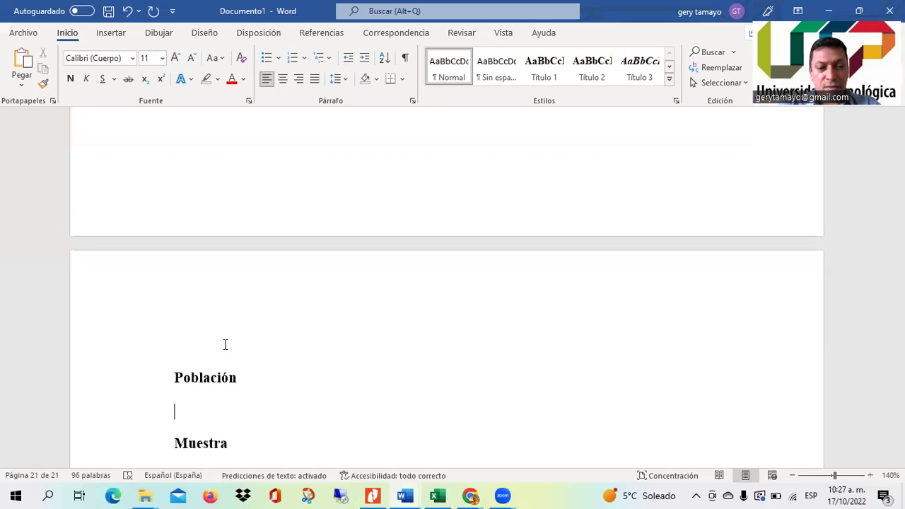
{"action": "key", "text": "ctrl+Return"}
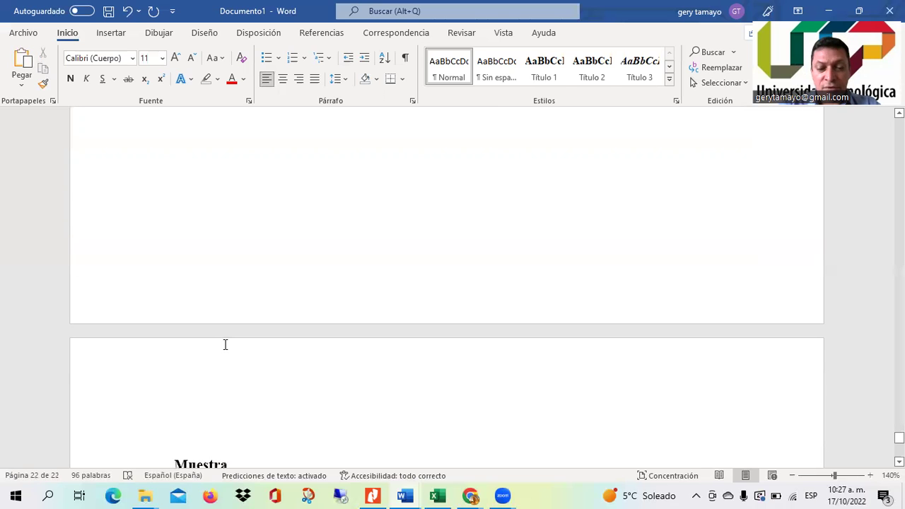
{"action": "key", "text": "Down"}
{"action": "key", "text": "Down"}
{"action": "key", "text": "Down"}
{"action": "key", "text": "Up"}
{"action": "key", "text": "ctrl+Return"}
Insert a page break below "Técnicas y instrumentos" and another below "Plan de Análisis".
{"action": "key", "text": "Down"}
{"action": "key", "text": "Down"}
{"action": "key", "text": "Down"}
{"action": "key", "text": "Up"}
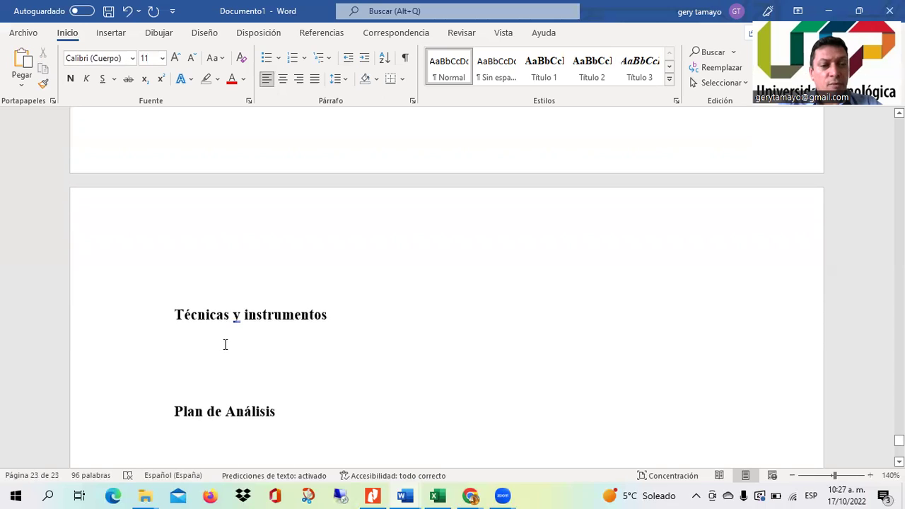
{"action": "key", "text": "ctrl+Return"}
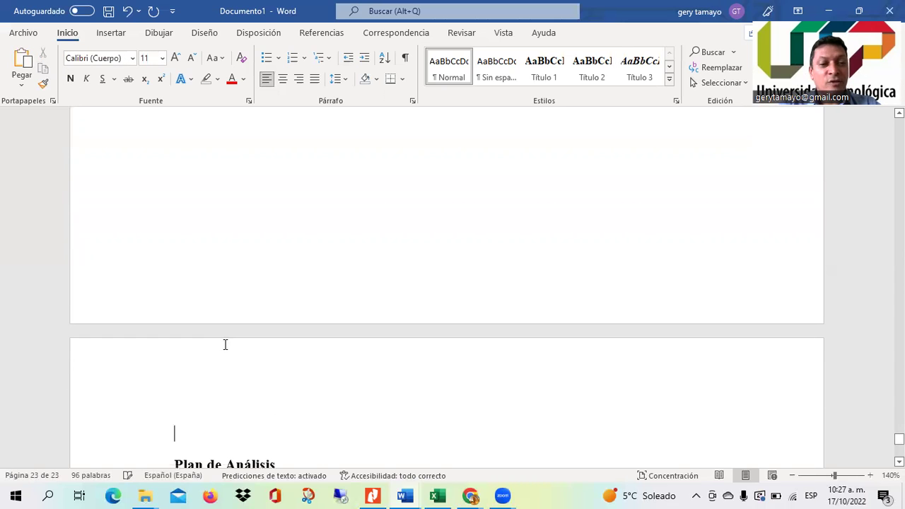
{"action": "key", "text": "Down"}
{"action": "key", "text": "Down"}
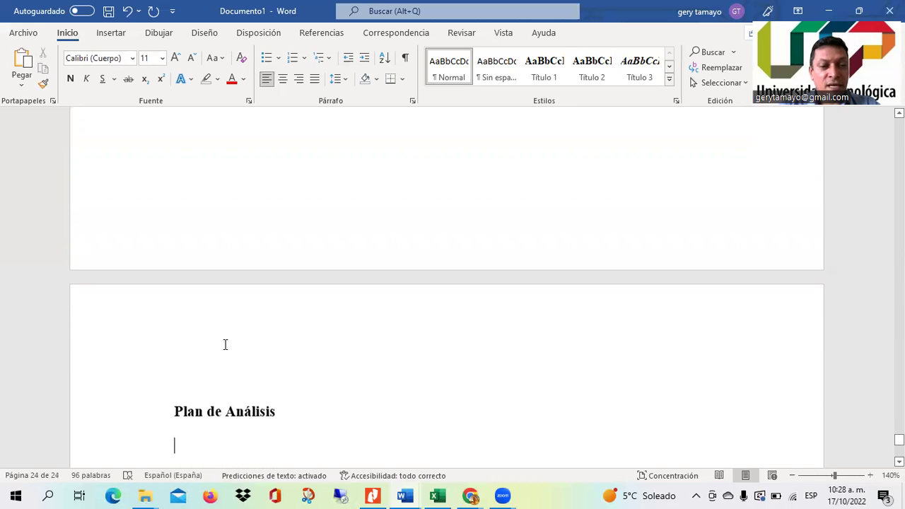
{"action": "key", "text": "ctrl+Return"}
Insert a page break between "Resultados" and "Discusión".
{"action": "key", "text": "Down"}
{"action": "key", "text": "Down"}
{"action": "key", "text": "Down"}
{"action": "key", "text": "Down"}
{"action": "key", "text": "Down"}
{"action": "key", "text": "Down"}
{"action": "key", "text": "Down"}
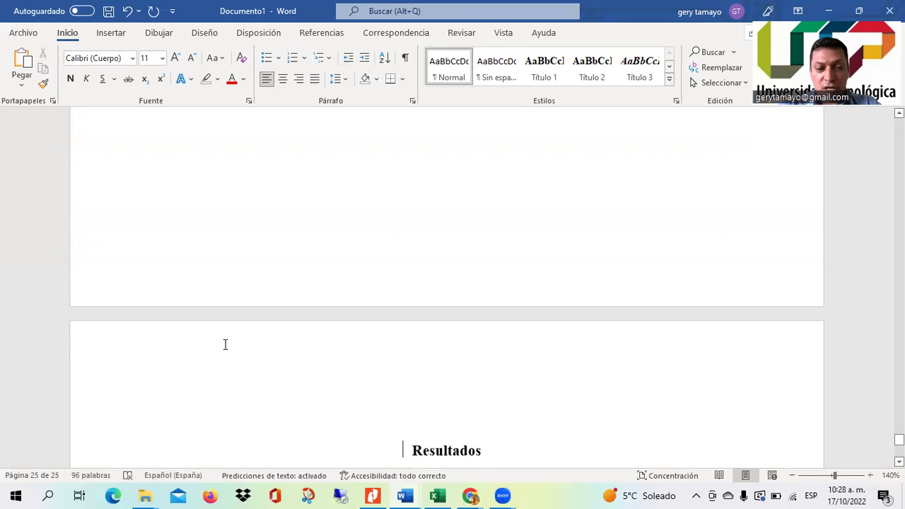
{"action": "key", "text": "Down"}
{"action": "key", "text": "Up"}
{"action": "key", "text": "Up"}
{"action": "key", "text": "Up"}
{"action": "key", "text": "Up"}
{"action": "key", "text": "Up"}
{"action": "key", "text": "Up"}
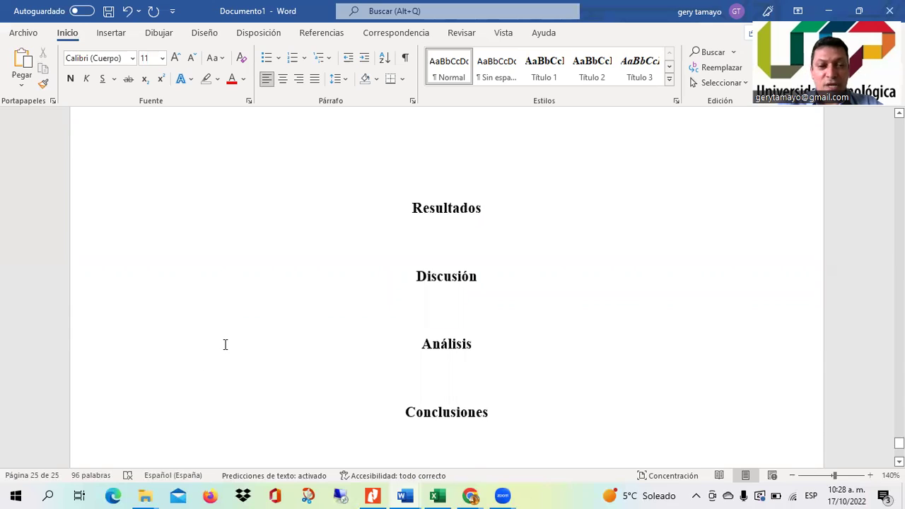
{"action": "key", "text": "ctrl+Return"}
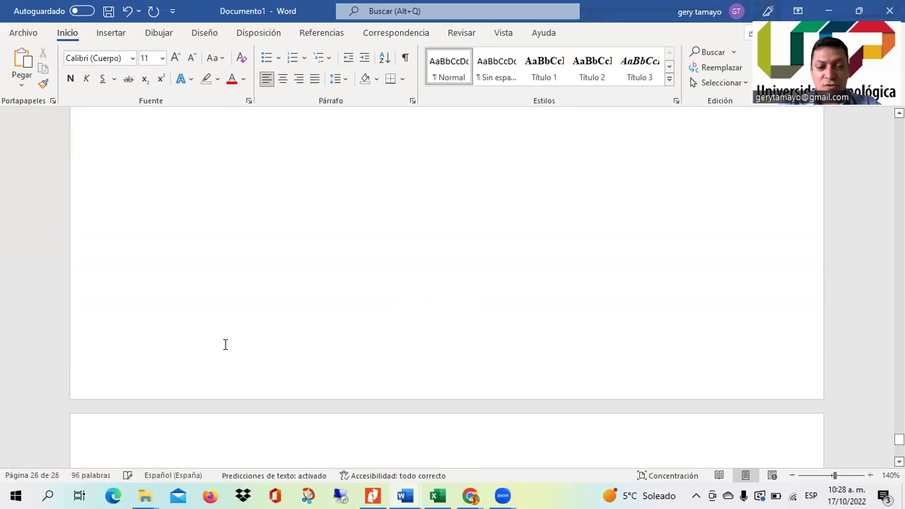
Insert a page break below "Discusión" so that "Análisis" starts on a new page.
{"action": "key", "text": "Down"}
{"action": "key", "text": "Down"}
{"action": "key", "text": "Down"}
{"action": "key", "text": "Down"}
{"action": "key", "text": "Up"}
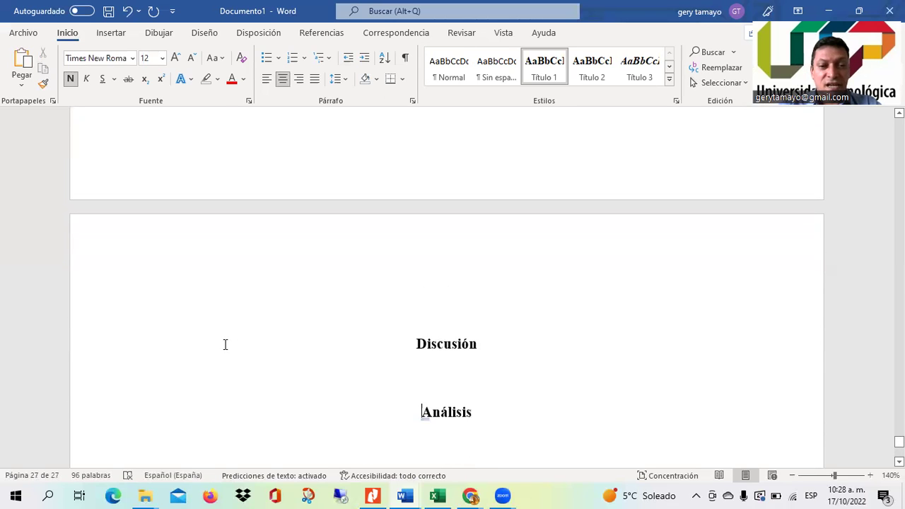
{"action": "key", "text": "Up"}
{"action": "key", "text": "ctrl+Return"}
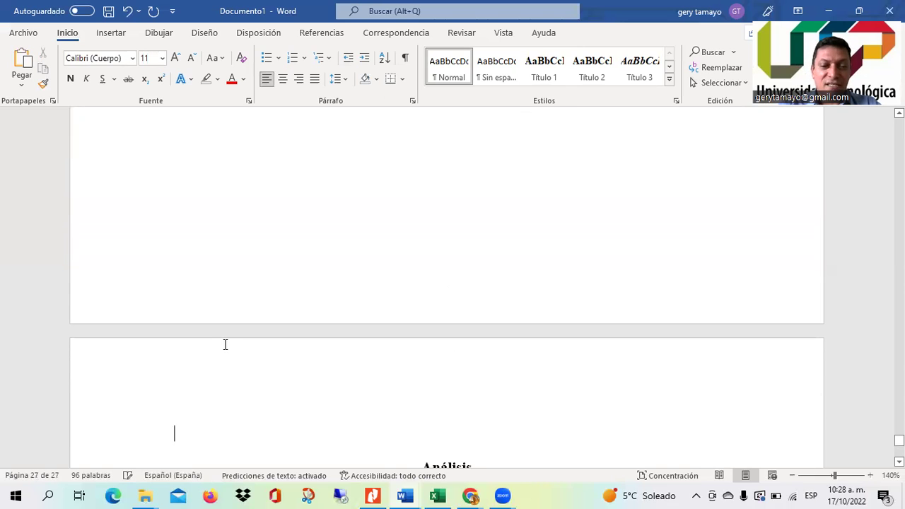
Insert a page break between "Análisis" and "Conclusiones" and place the cursor below "Conclusiones".
{"action": "key", "text": "Down"}
{"action": "key", "text": "Down"}
{"action": "key", "text": "Down"}
{"action": "key", "text": "Down"}
{"action": "key", "text": "Up"}
{"action": "key", "text": "Up"}
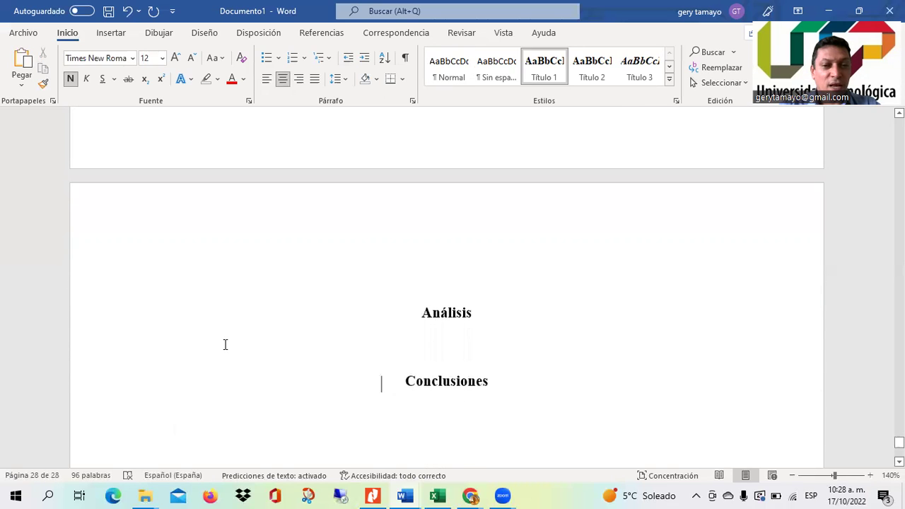
{"action": "key", "text": "ctrl+Return"}
{"action": "key", "text": "Down"}
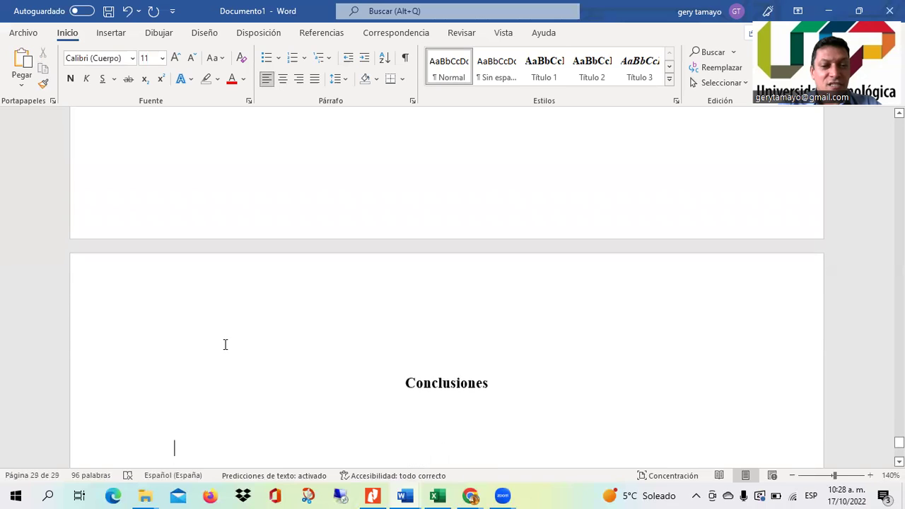
Add two blank lines between the document title and the "Introducción" heading.
{"action": "key", "text": "Up"}
{"action": "key", "text": "Down"}
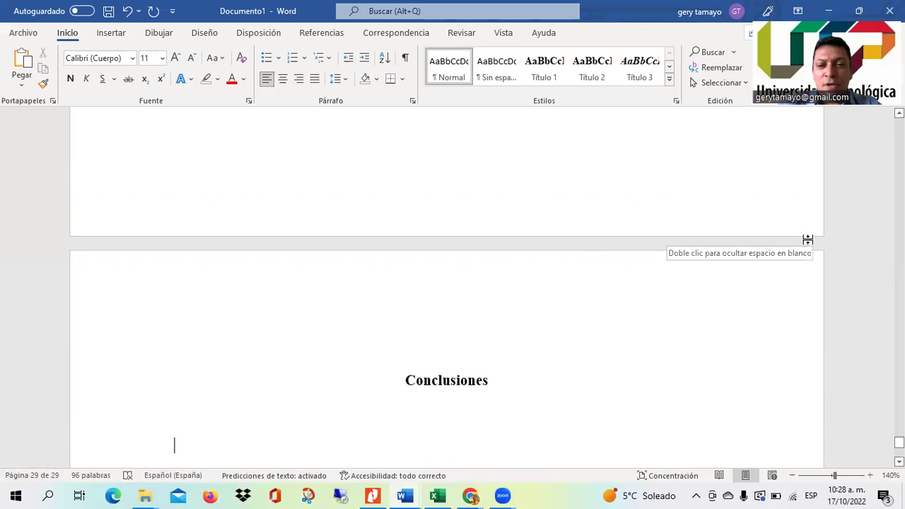
{"action": "left_click_drag", "start_coordinate": [898, 443], "coordinate": [899, 134]}
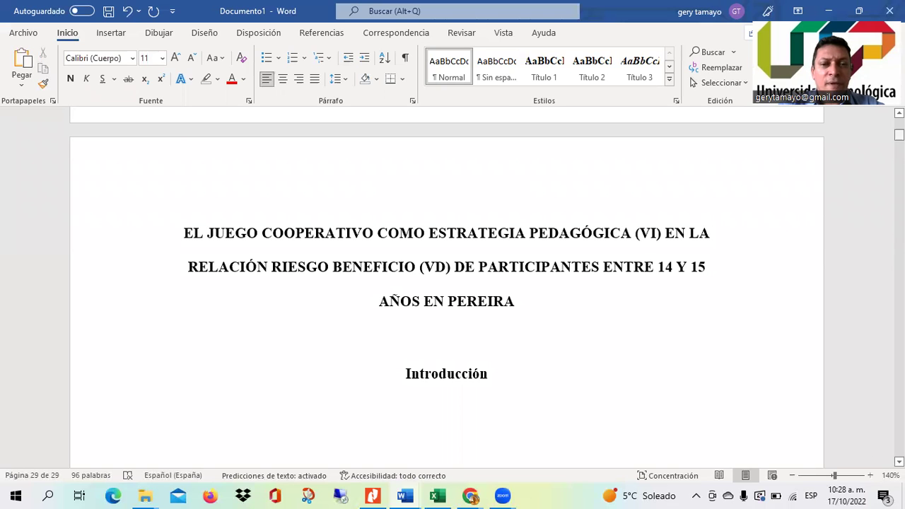
{"action": "left_click", "coordinate": [473, 340]}
{"action": "key", "text": "Return"}
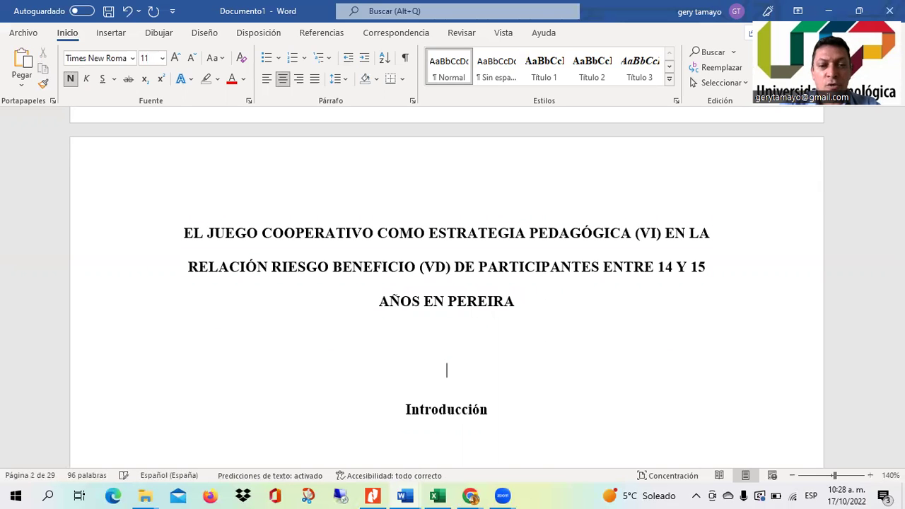
{"action": "left_click", "coordinate": [447, 334]}
{"action": "key", "text": "Return"}
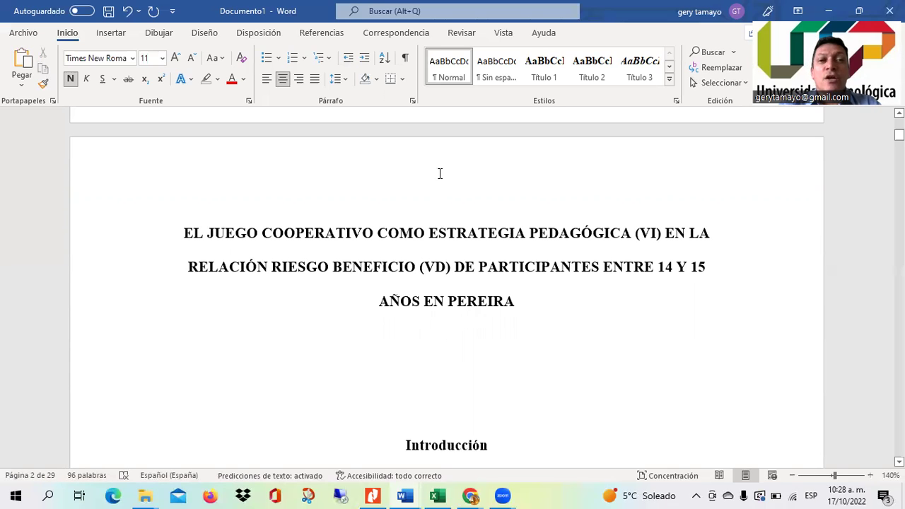
Insert the "Tabla automática 2" table of contents between the document title and "Introducción".
{"action": "left_click", "coordinate": [332, 37]}
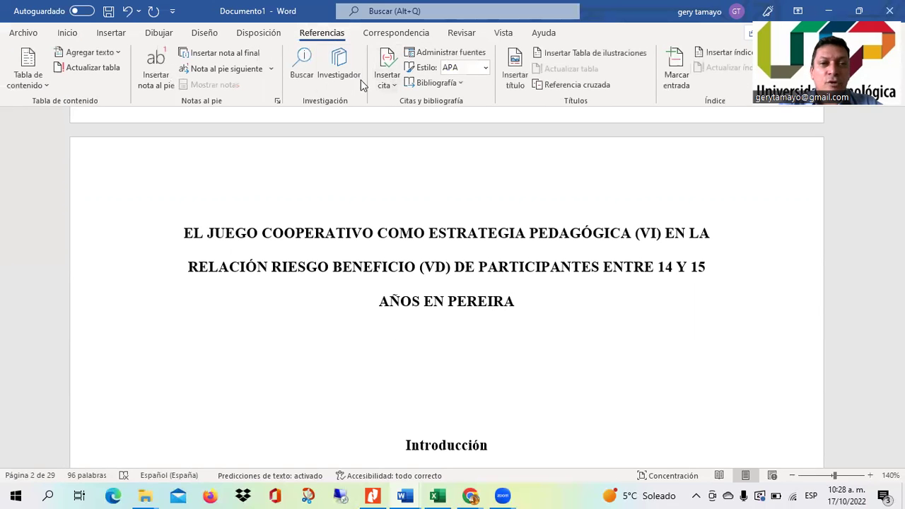
{"action": "left_click", "coordinate": [43, 84]}
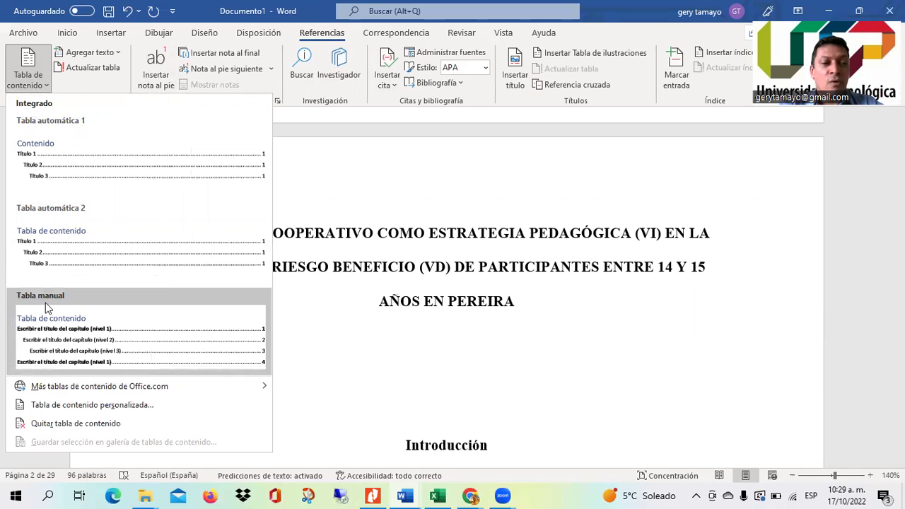
{"action": "left_click", "coordinate": [74, 235]}
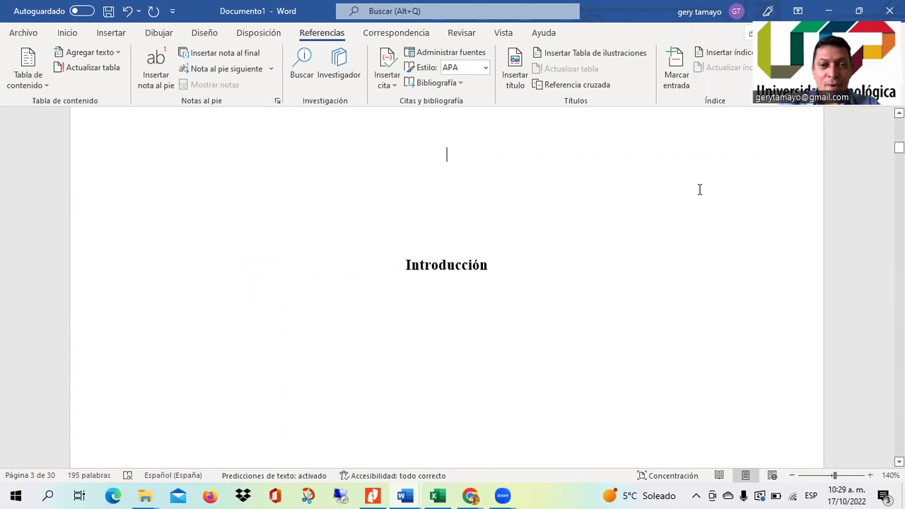
Review the table of contents from start to end, checking its headings, indent levels and page numbers.
{"action": "scroll", "coordinate": [700, 189], "scroll_direction": "up", "scroll_amount": 5}
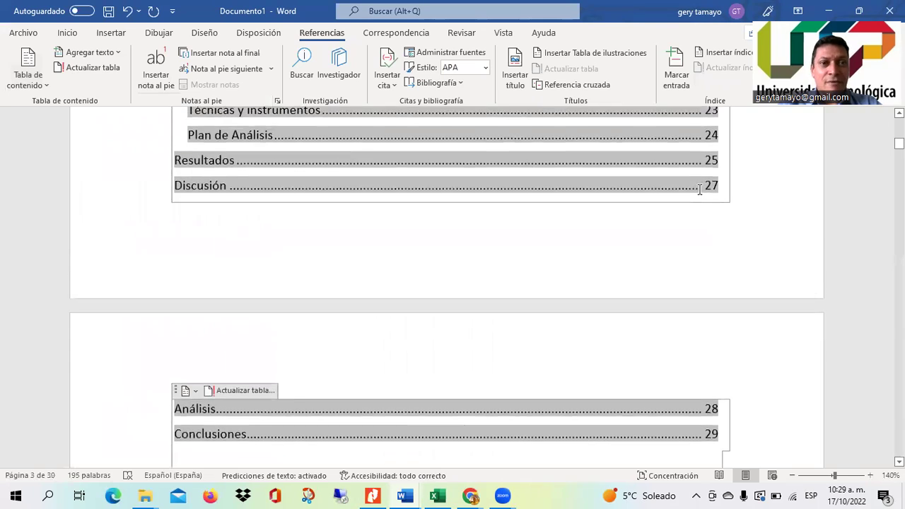
{"action": "scroll", "coordinate": [699, 189], "scroll_direction": "up", "scroll_amount": 6}
{"action": "scroll", "coordinate": [699, 190], "scroll_direction": "up", "scroll_amount": 4}
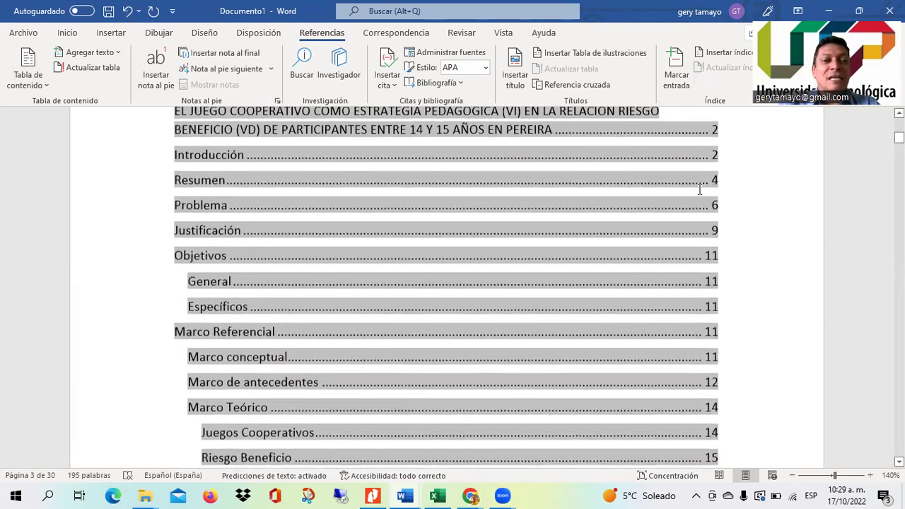
{"action": "scroll", "coordinate": [699, 189], "scroll_direction": "up", "scroll_amount": 1}
{"action": "scroll", "coordinate": [699, 189], "scroll_direction": "up", "scroll_amount": 1}
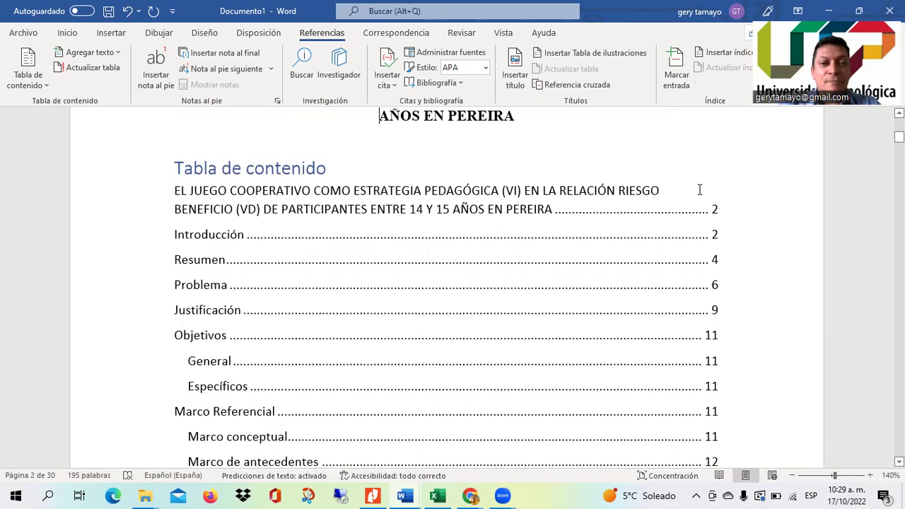
{"action": "scroll", "coordinate": [699, 189], "scroll_direction": "up", "scroll_amount": 1}
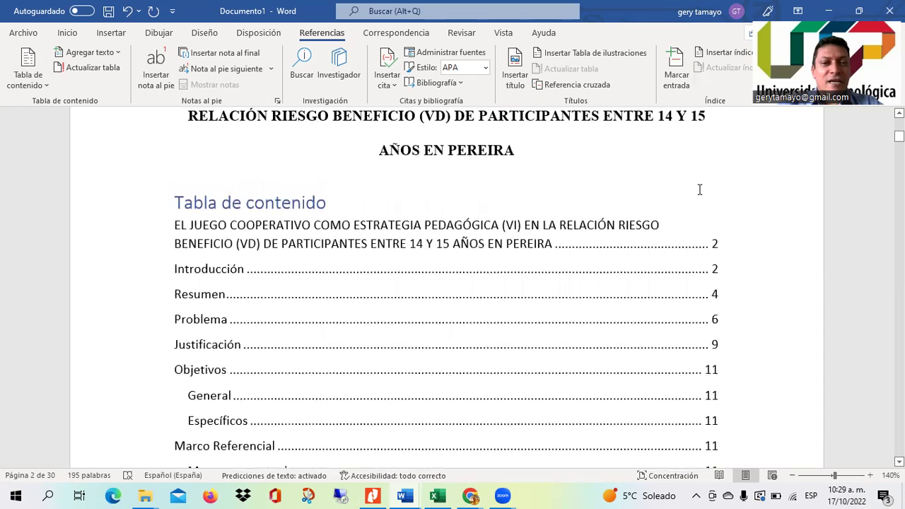
{"action": "left_click", "coordinate": [699, 190]}
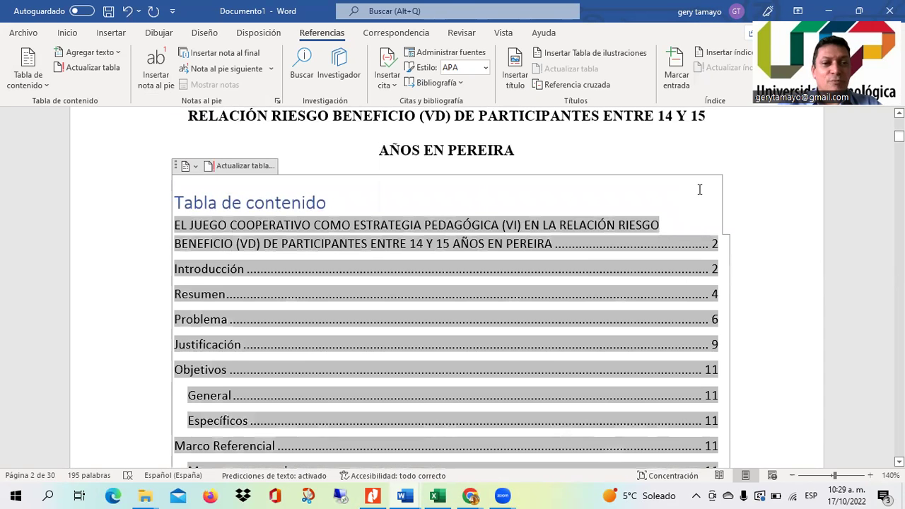
{"action": "scroll", "coordinate": [700, 189], "scroll_direction": "down", "scroll_amount": 4}
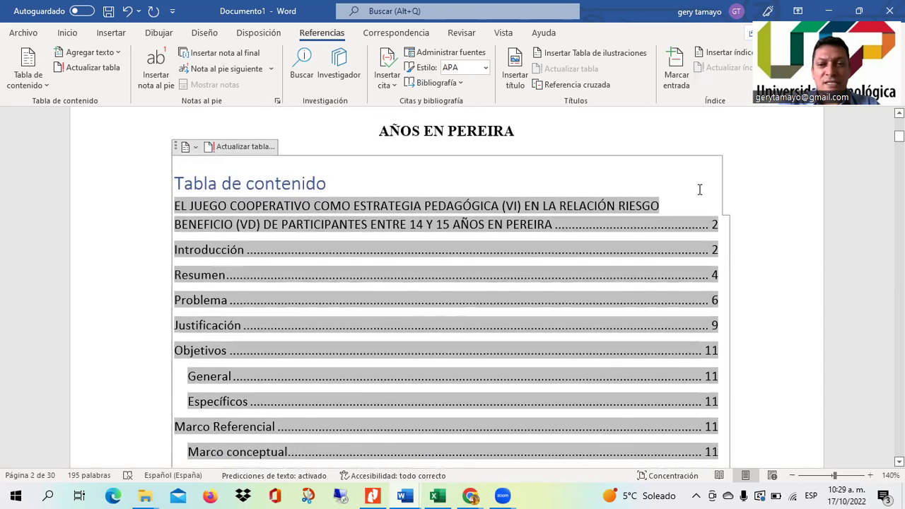
{"action": "scroll", "coordinate": [699, 190], "scroll_direction": "down", "scroll_amount": 5}
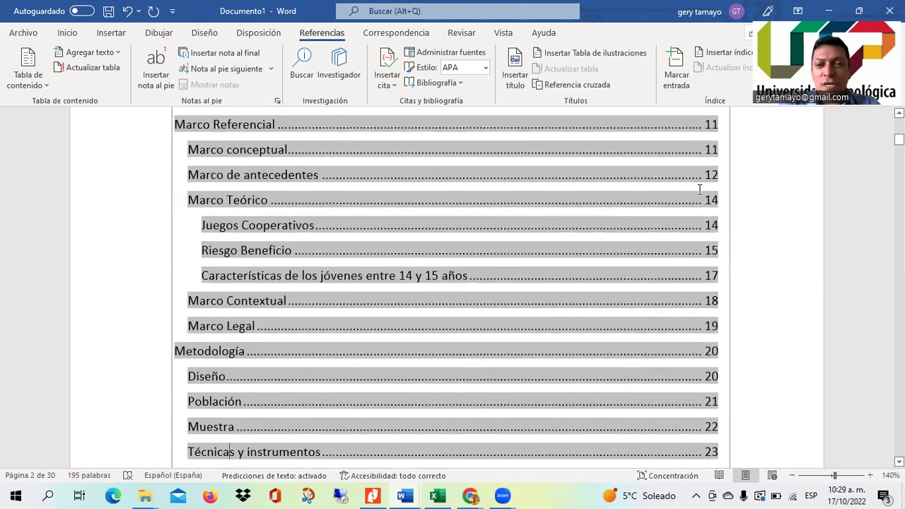
{"action": "mouse_move", "coordinate": [899, 140]}
{"action": "left_mouse_down"}
{"action": "mouse_move", "coordinate": [899, 160]}
{"action": "mouse_move", "coordinate": [898, 136]}
{"action": "left_mouse_up"}
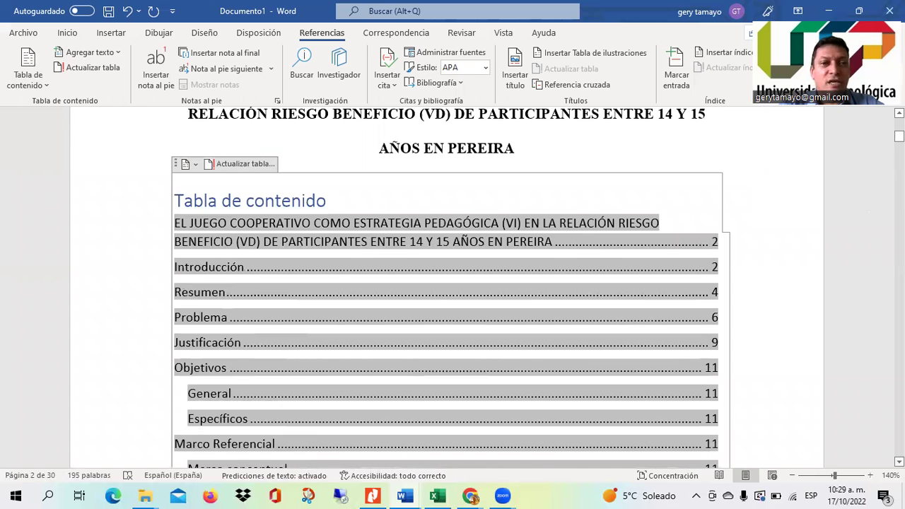
{"action": "scroll", "coordinate": [445, 283], "scroll_direction": "down", "scroll_amount": 1}
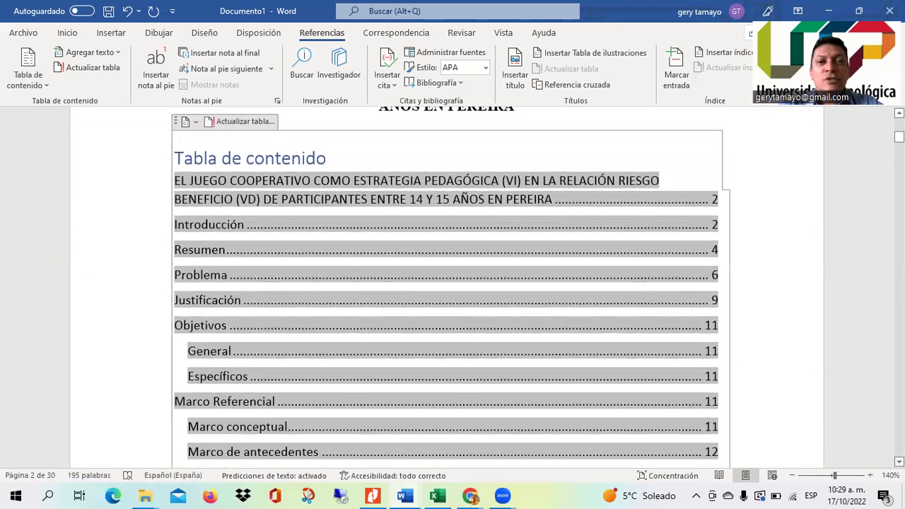
Update the entire table of contents, including both its entries and page numbers.
{"action": "double_click", "coordinate": [382, 259]}
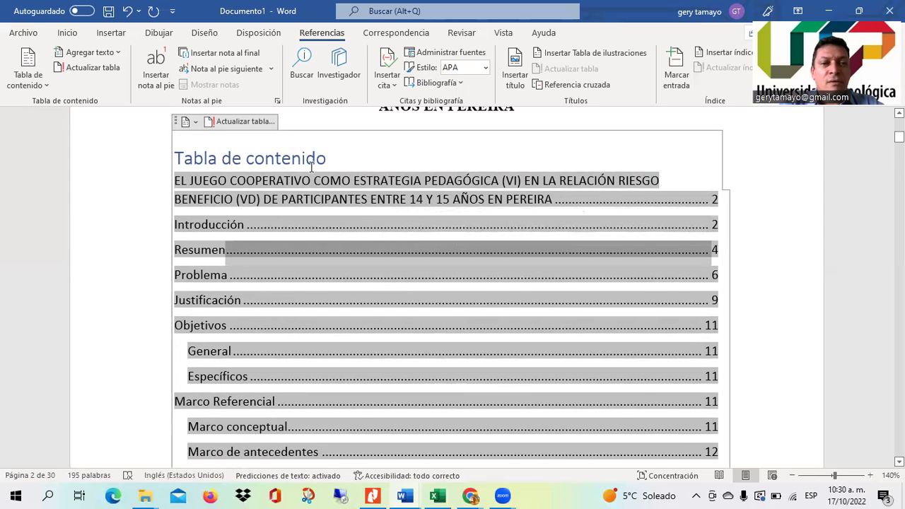
{"action": "left_click", "coordinate": [232, 121]}
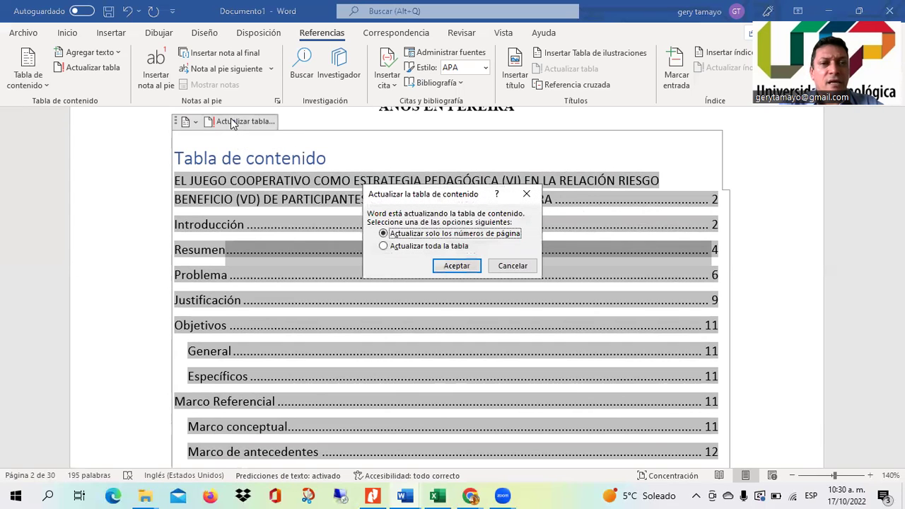
{"action": "left_click", "coordinate": [384, 246]}
{"action": "left_click", "coordinate": [456, 267]}
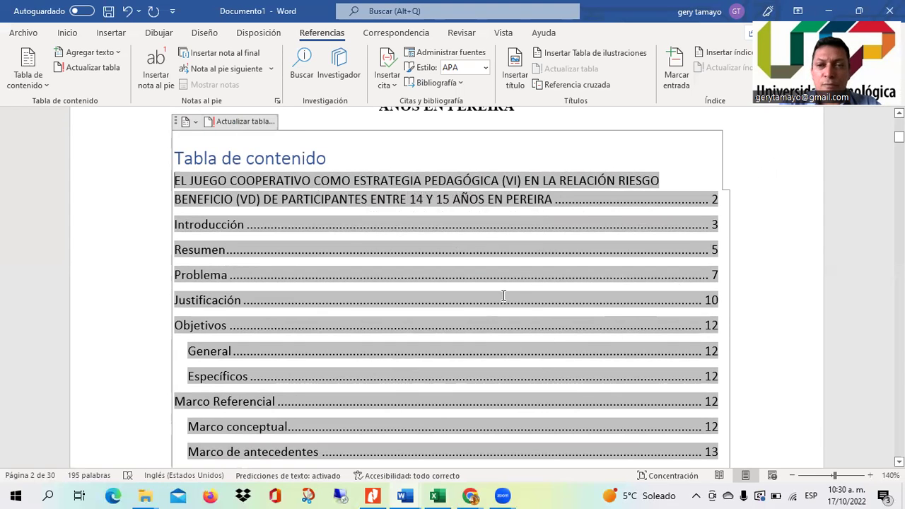
{"action": "left_click", "coordinate": [492, 331]}
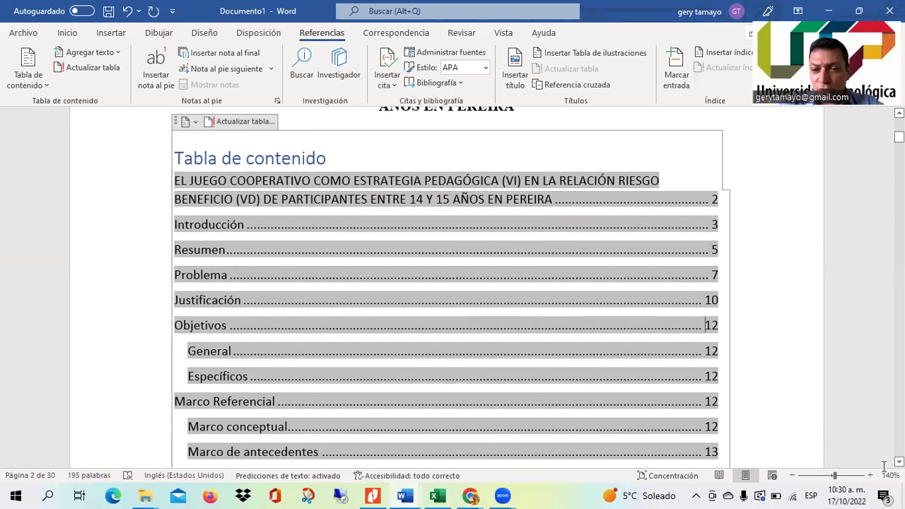
Check the remaining table of contents entries and follow the "Conclusiones" link to its section.
{"action": "scroll", "coordinate": [445, 282], "scroll_direction": "down", "scroll_amount": 5}
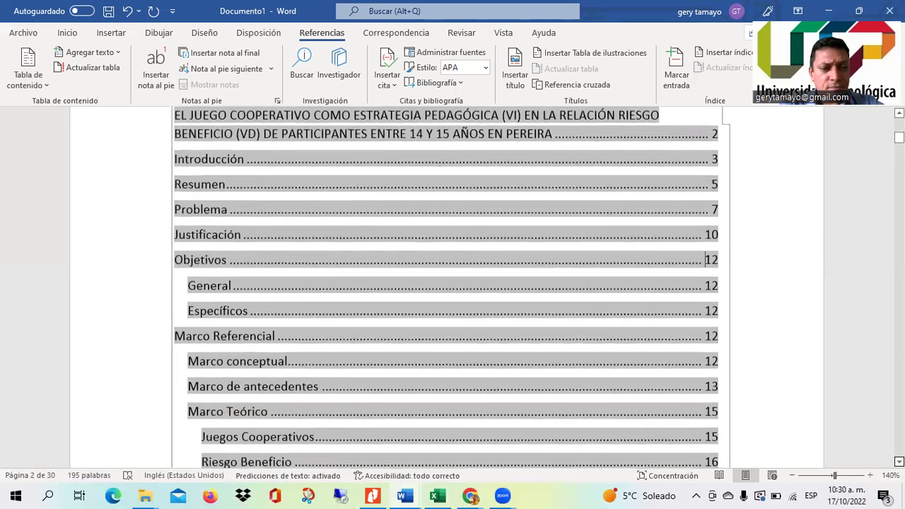
{"action": "scroll", "coordinate": [445, 283], "scroll_direction": "down", "scroll_amount": 4}
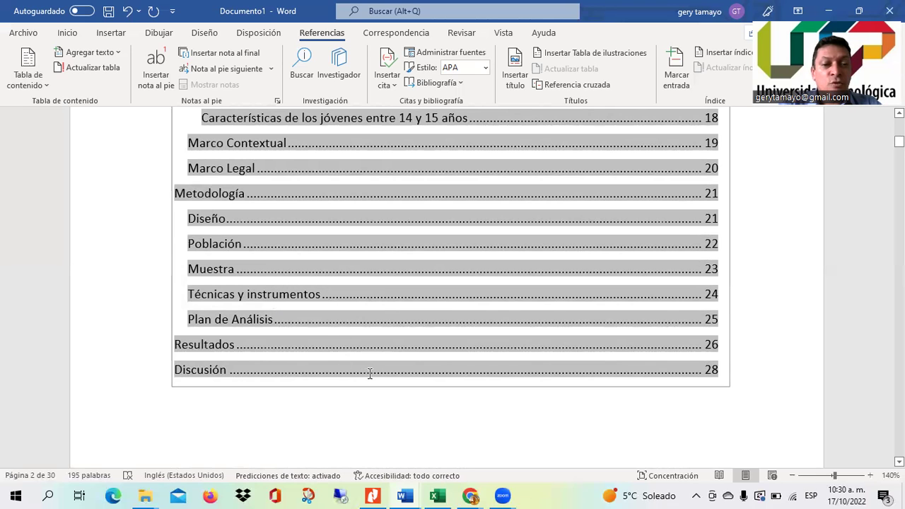
{"action": "scroll", "coordinate": [452, 283], "scroll_direction": "down", "scroll_amount": 6}
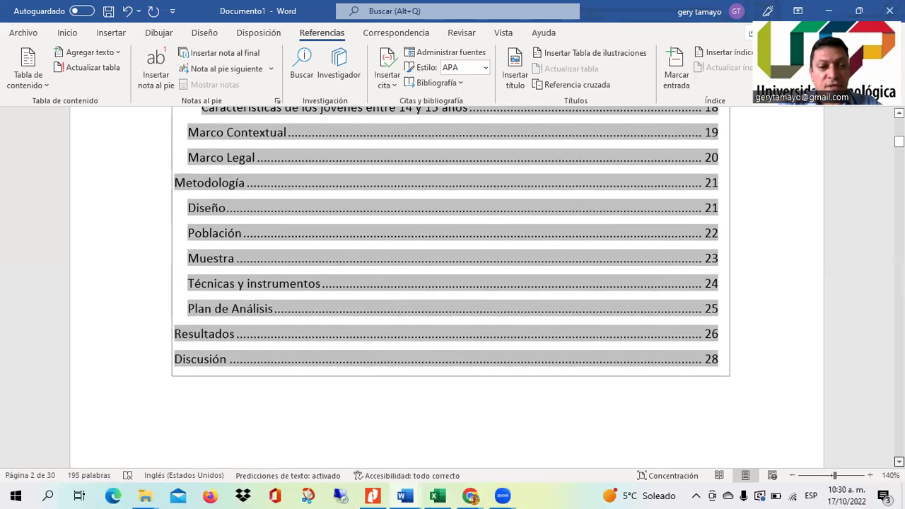
{"action": "scroll", "coordinate": [452, 283], "scroll_direction": "down", "scroll_amount": 2}
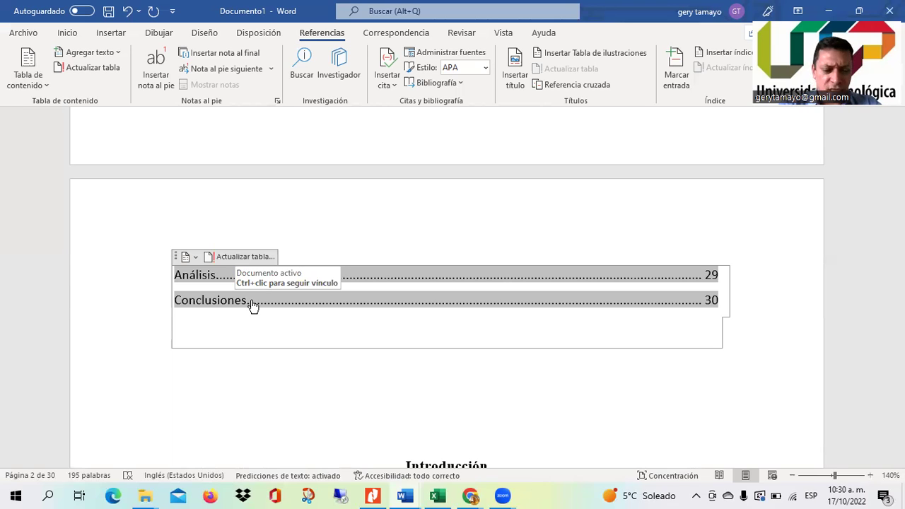
{"action": "left_click", "coordinate": [254, 304], "text": "ctrl"}
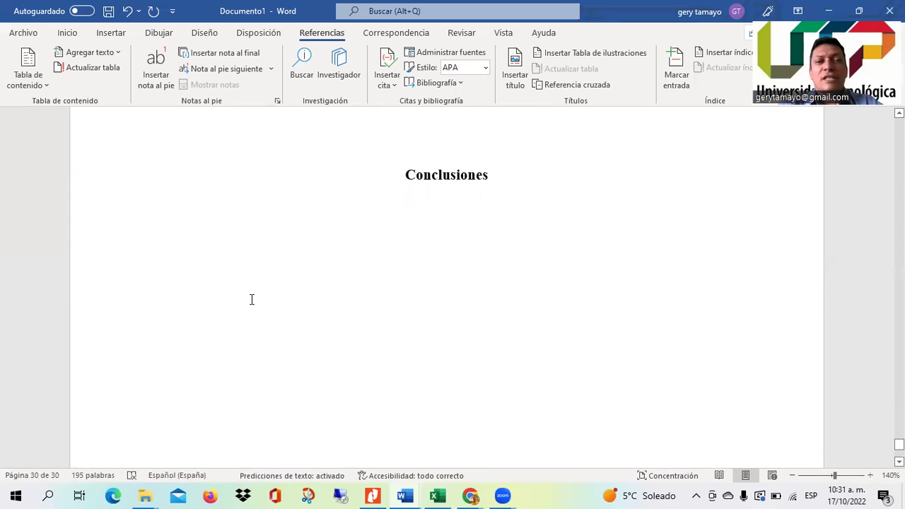
Add blank lines below "Conclusiones" and insert the automatic "Referencias" bibliography in APA style there.
{"action": "key", "text": "Return"}
{"action": "key", "text": "Return"}
{"action": "key", "text": "Return"}
{"action": "key", "text": "Return"}
{"action": "key", "text": "Return"}
{"action": "key", "text": "Return"}
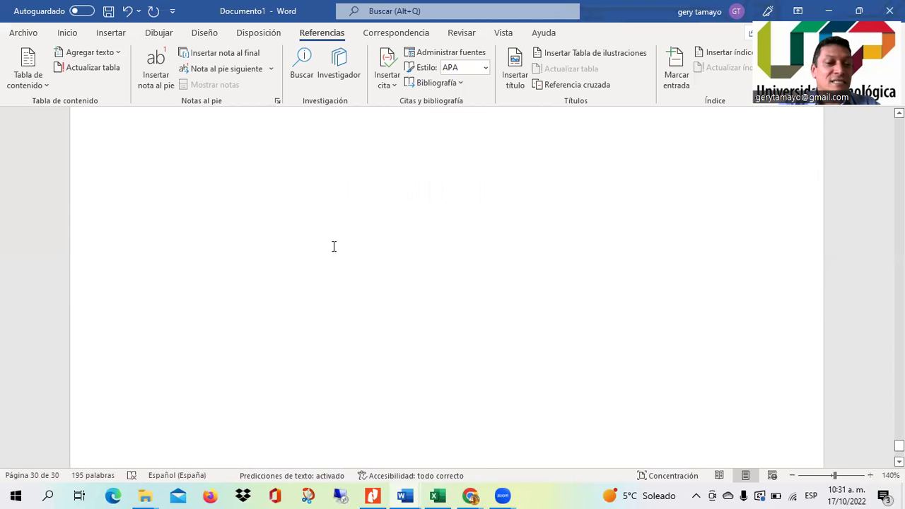
{"action": "left_click", "coordinate": [458, 83]}
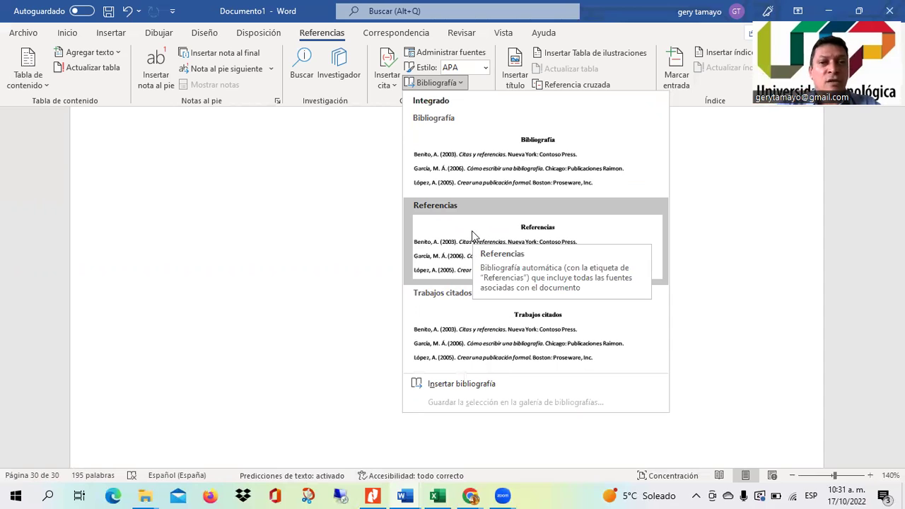
{"action": "left_click", "coordinate": [472, 230]}
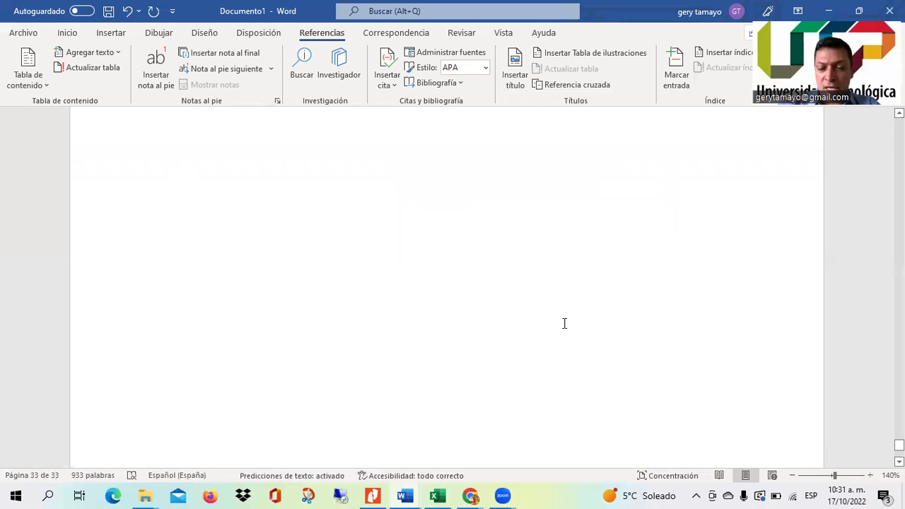
Review the reference list from its last entry back to the "Referencias" heading, checking the APA formatting of the sources.
{"action": "scroll", "coordinate": [564, 323], "scroll_direction": "up", "scroll_amount": 7}
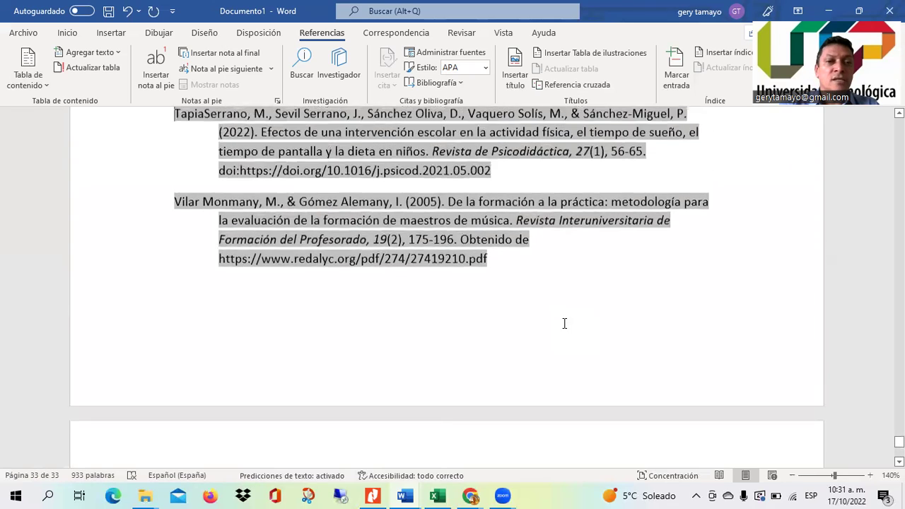
{"action": "scroll", "coordinate": [563, 322], "scroll_direction": "up", "scroll_amount": 6}
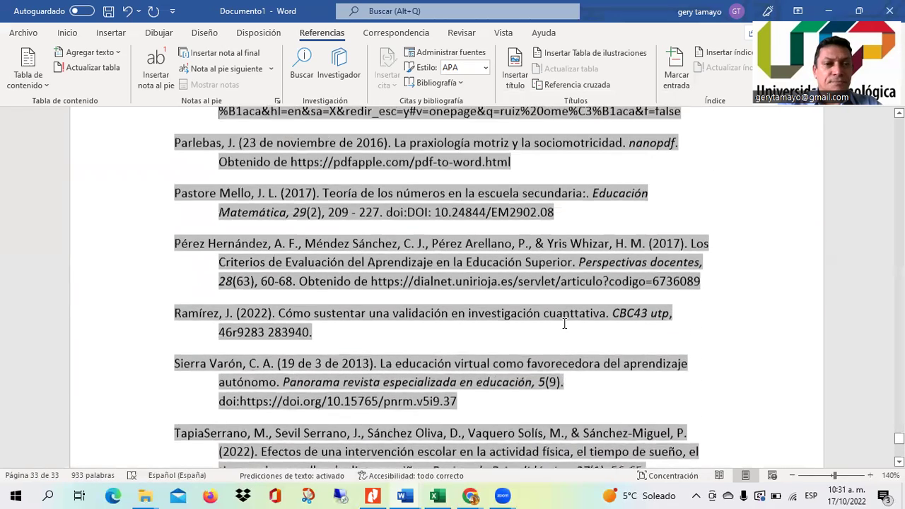
{"action": "scroll", "coordinate": [564, 323], "scroll_direction": "up", "scroll_amount": 10}
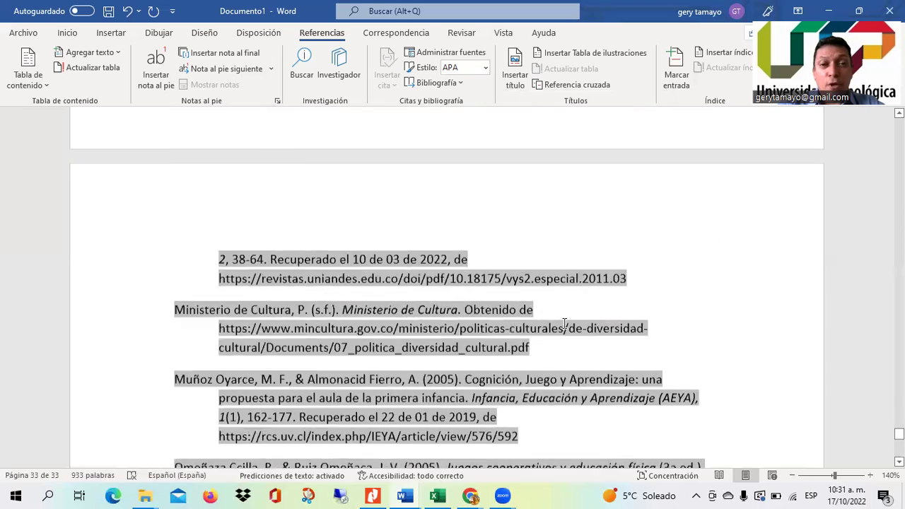
{"action": "scroll", "coordinate": [564, 323], "scroll_direction": "up", "scroll_amount": 5}
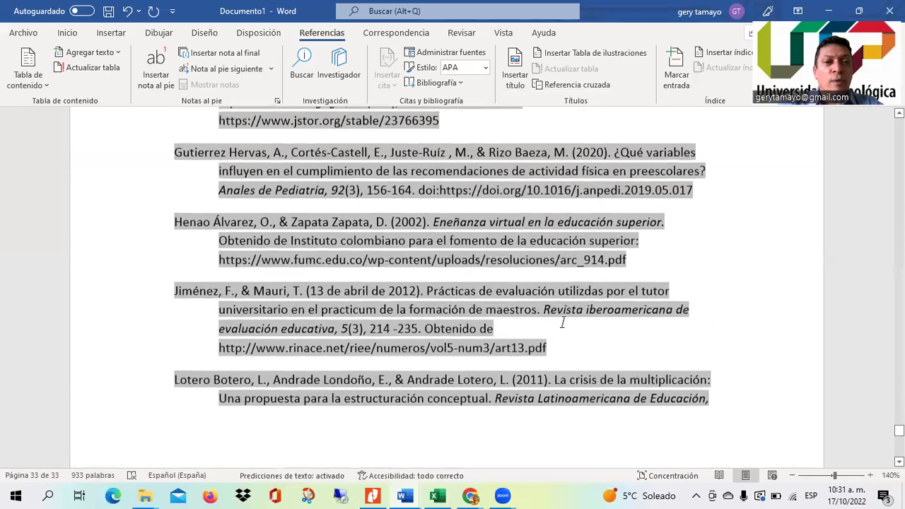
{"action": "scroll", "coordinate": [563, 323], "scroll_direction": "up", "scroll_amount": 5}
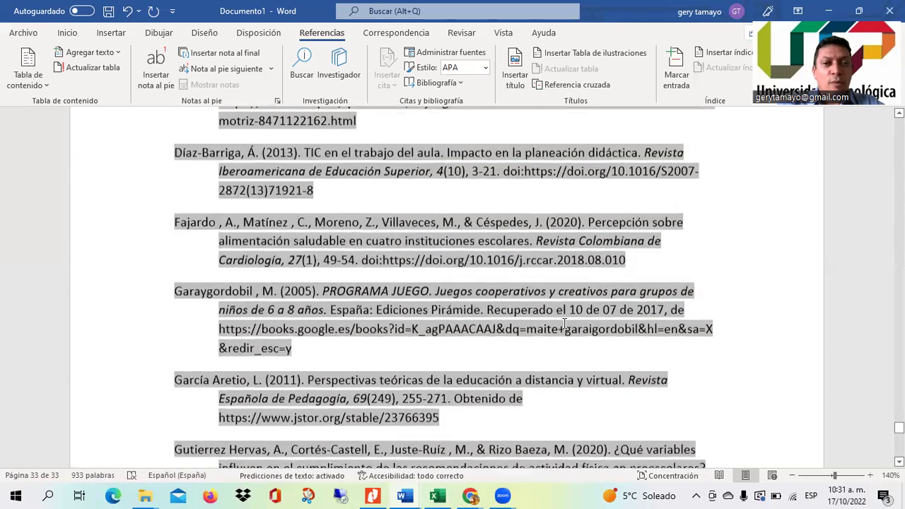
{"action": "scroll", "coordinate": [563, 323], "scroll_direction": "up", "scroll_amount": 8}
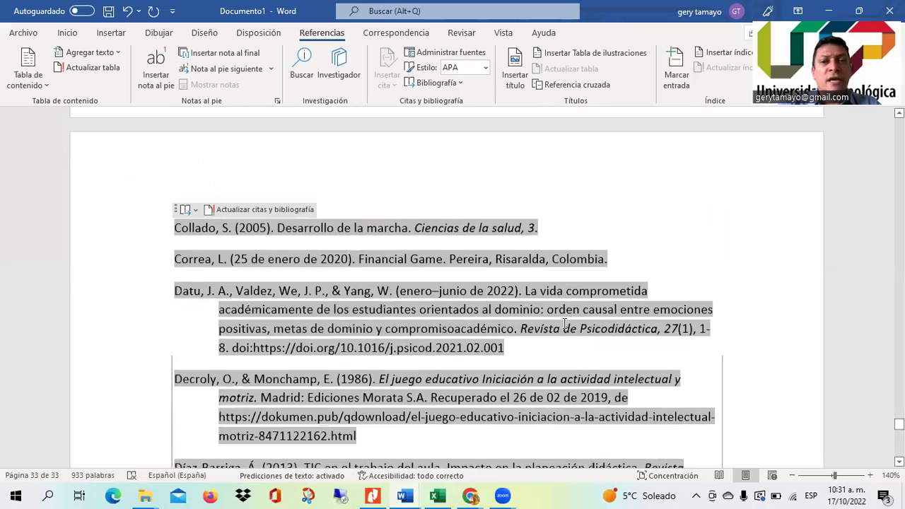
{"action": "scroll", "coordinate": [564, 323], "scroll_direction": "up", "scroll_amount": 6}
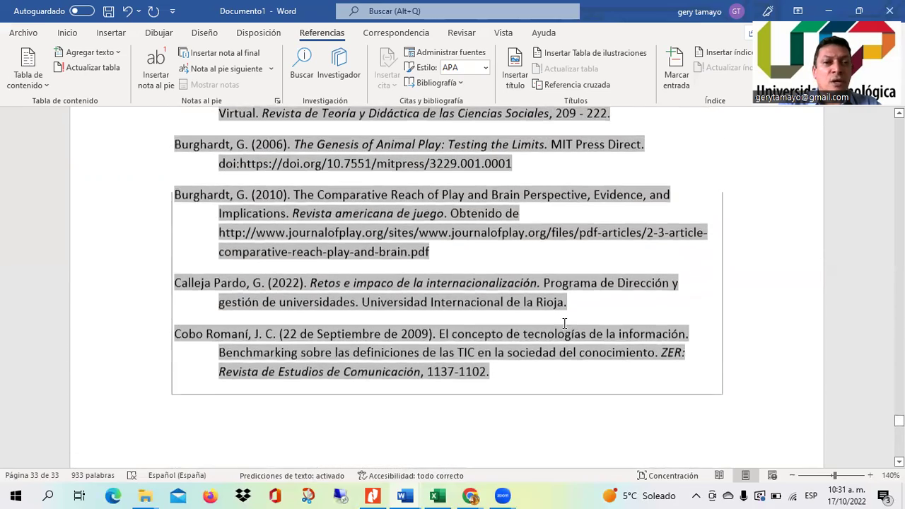
{"action": "key", "text": "Left"}
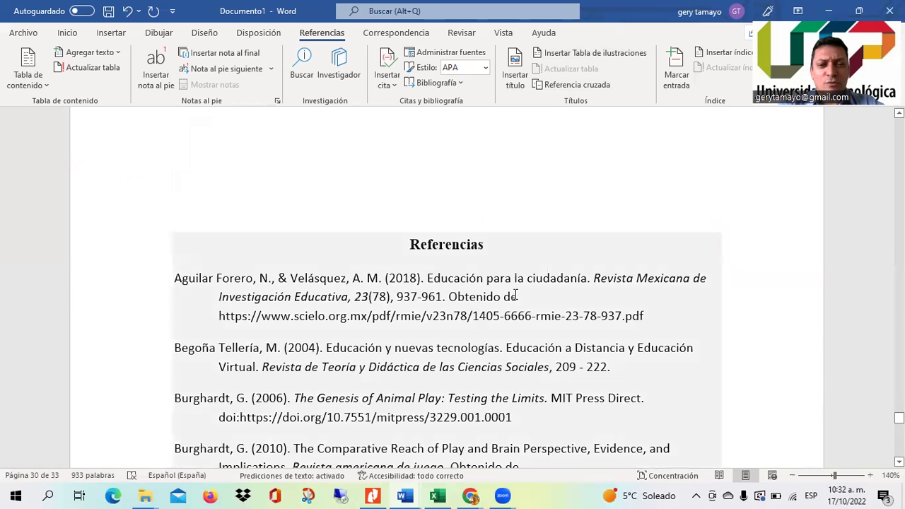
{"action": "left_click", "coordinate": [576, 262]}
{"action": "left_click", "coordinate": [581, 198]}
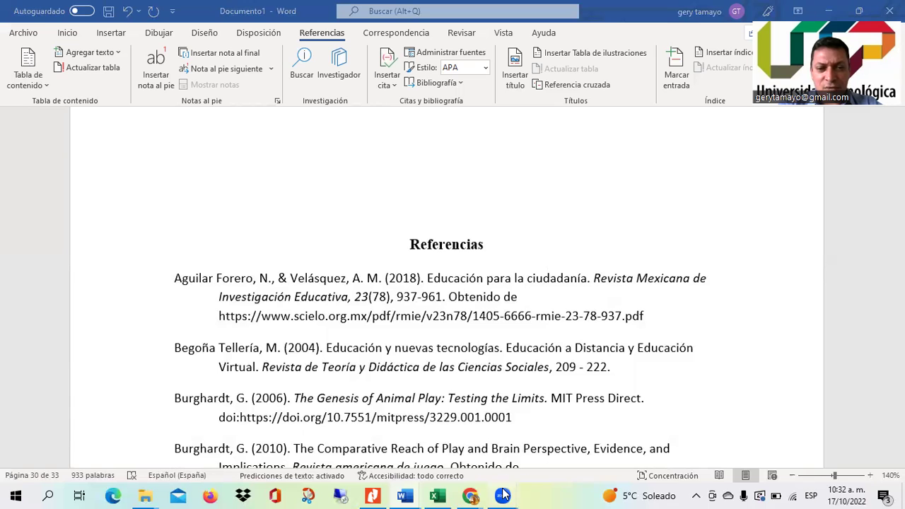
{"action": "mouse_move", "coordinate": [503, 495]}
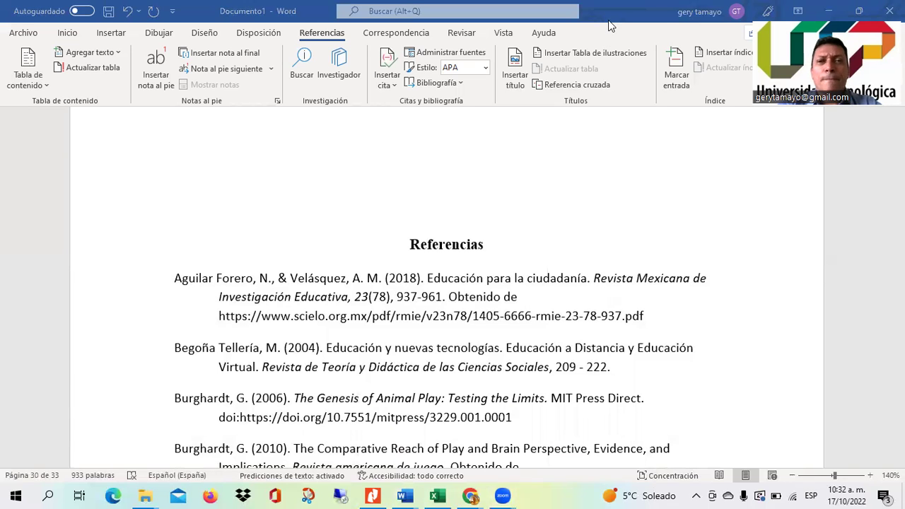